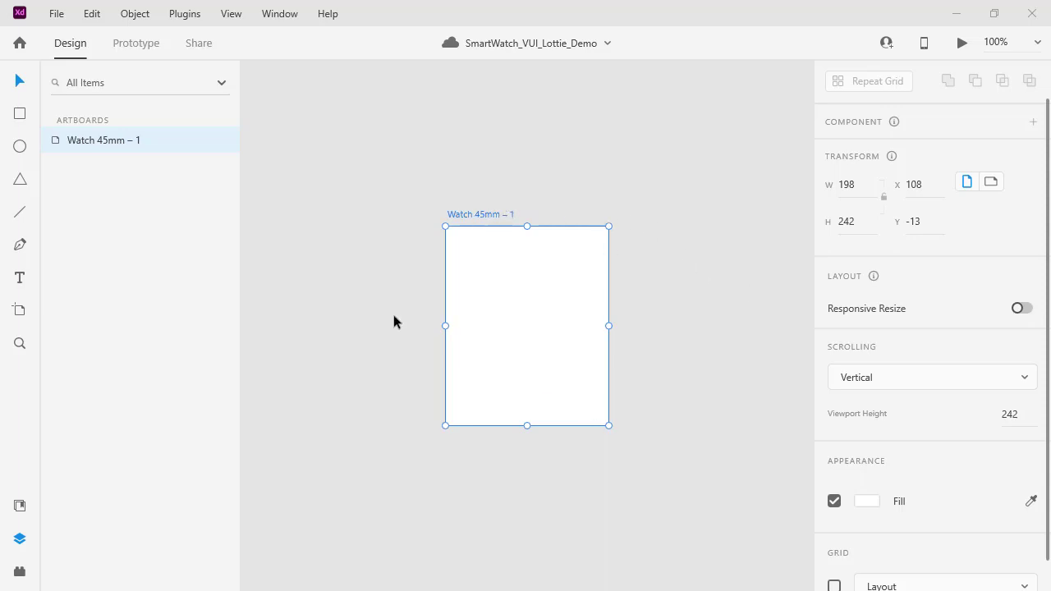
- Add a second artboard from the Watch 45mm preset and delete it again
{"action": "left_click", "coordinate": [20, 312]}
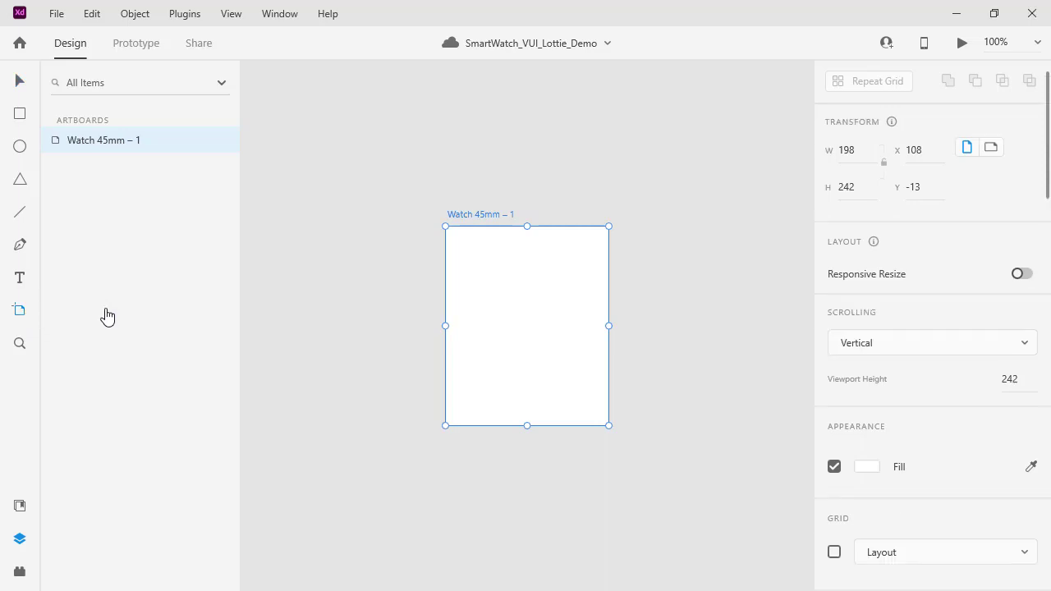
{"action": "scroll", "coordinate": [984, 296], "scroll_direction": "down", "scroll_amount": 5}
{"action": "scroll", "coordinate": [983, 295], "scroll_direction": "down", "scroll_amount": 12}
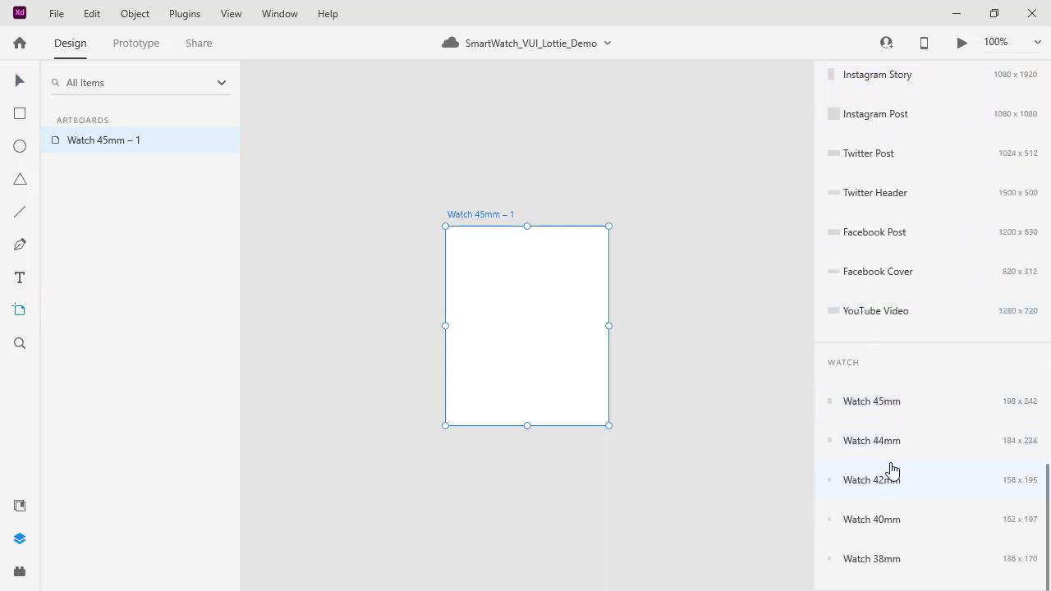
{"action": "left_click", "coordinate": [874, 406]}
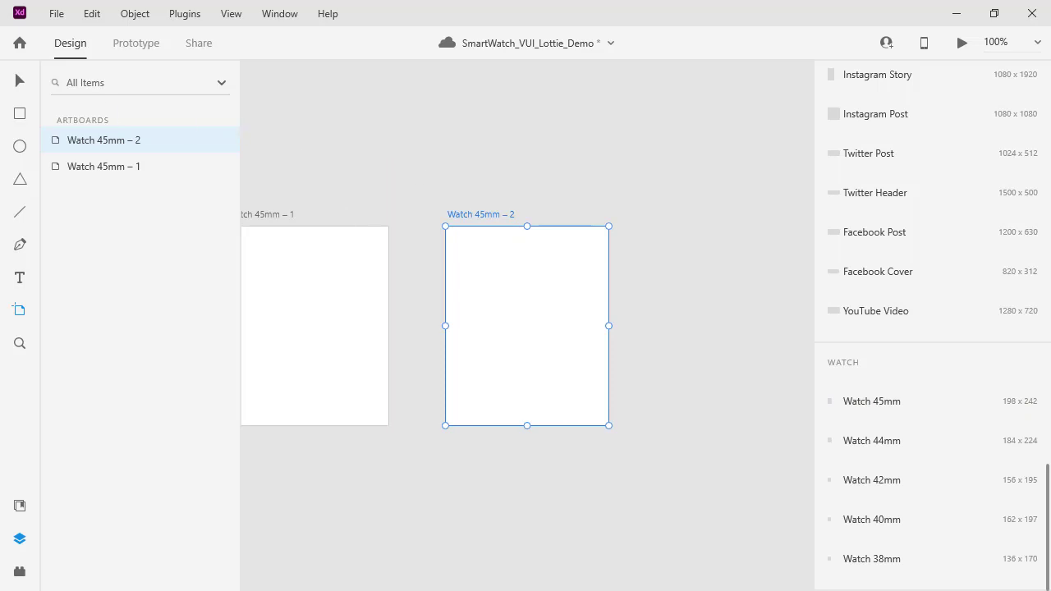
{"action": "left_click", "coordinate": [19, 80]}
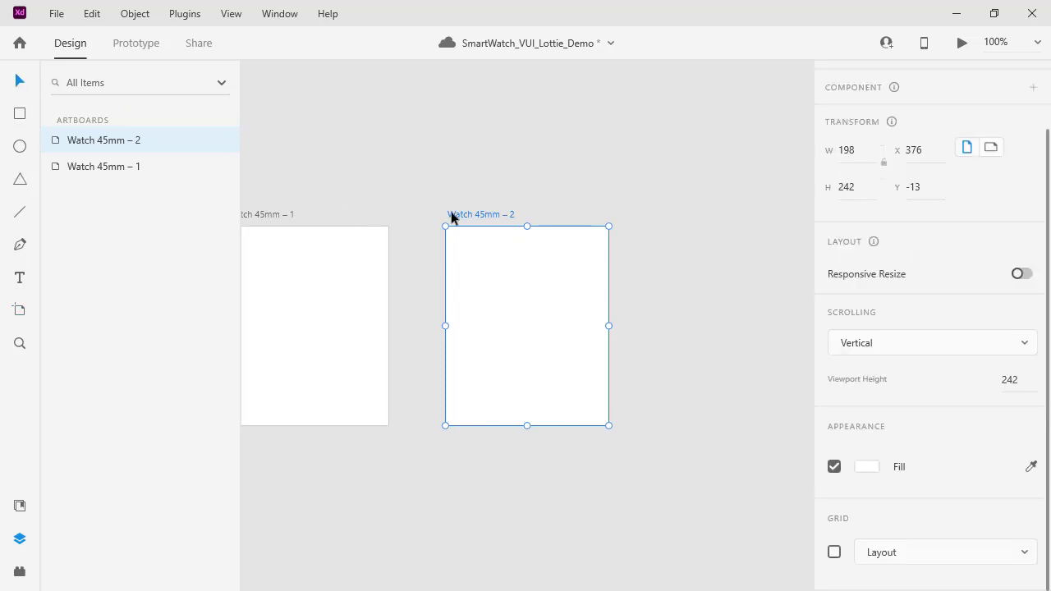
{"action": "key", "text": "Delete"}
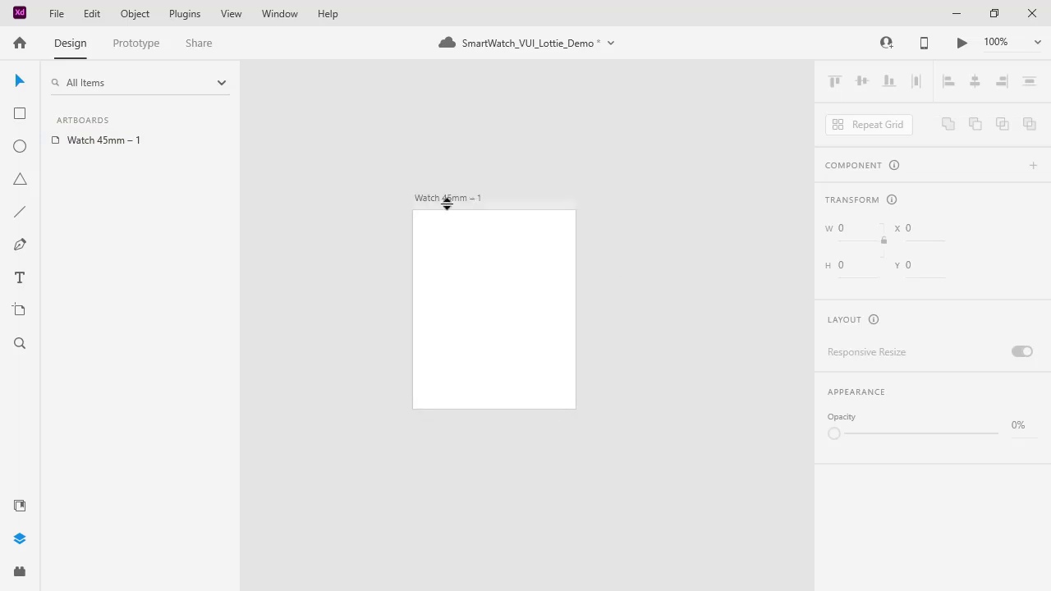
- Fill the Watch 45mm – 1 artboard with solid black #000000
{"action": "left_click", "coordinate": [447, 198]}
{"action": "scroll", "coordinate": [915, 380], "scroll_direction": "down", "scroll_amount": 2}
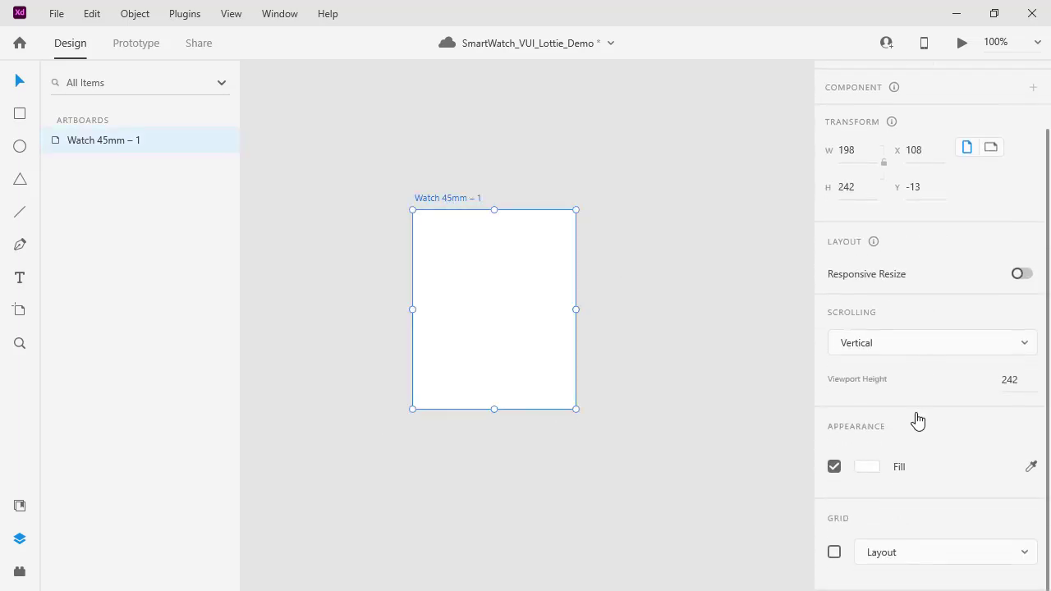
{"action": "left_click", "coordinate": [862, 467]}
{"action": "left_click_drag", "start_coordinate": [666, 399], "coordinate": [614, 517]}
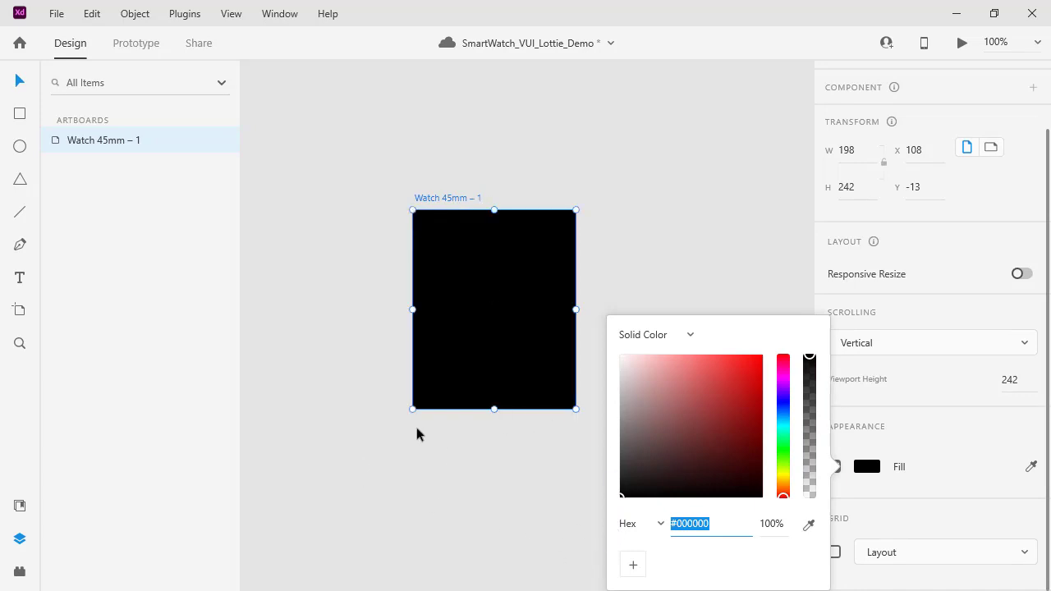
{"action": "left_click", "coordinate": [498, 457]}
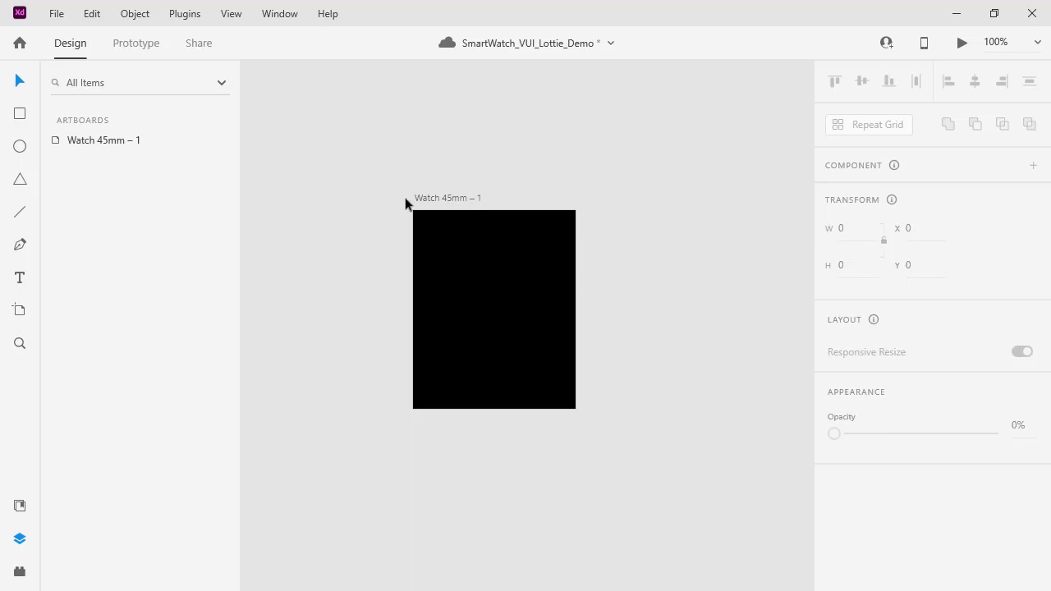
- Draw a 198 x 242 rectangle that covers the whole watch artboard
{"action": "left_click", "coordinate": [22, 116]}
{"action": "mouse_move", "coordinate": [418, 214]}
{"action": "left_mouse_down"}
{"action": "mouse_move", "coordinate": [563, 424]}
{"action": "mouse_move", "coordinate": [583, 412]}
{"action": "mouse_move", "coordinate": [575, 408]}
{"action": "left_mouse_up"}
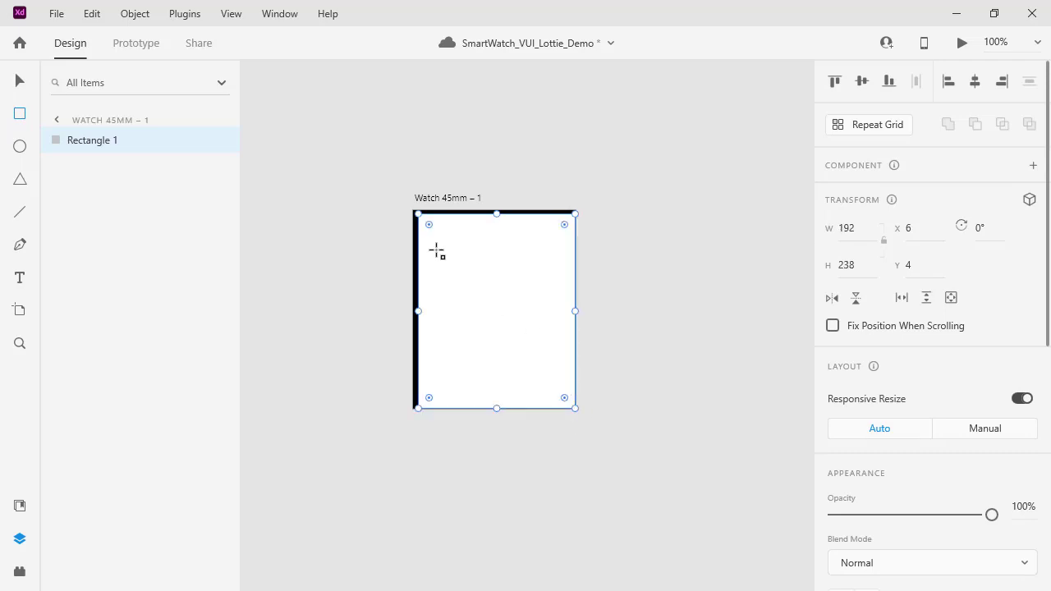
{"action": "left_click_drag", "start_coordinate": [418, 213], "coordinate": [413, 210]}
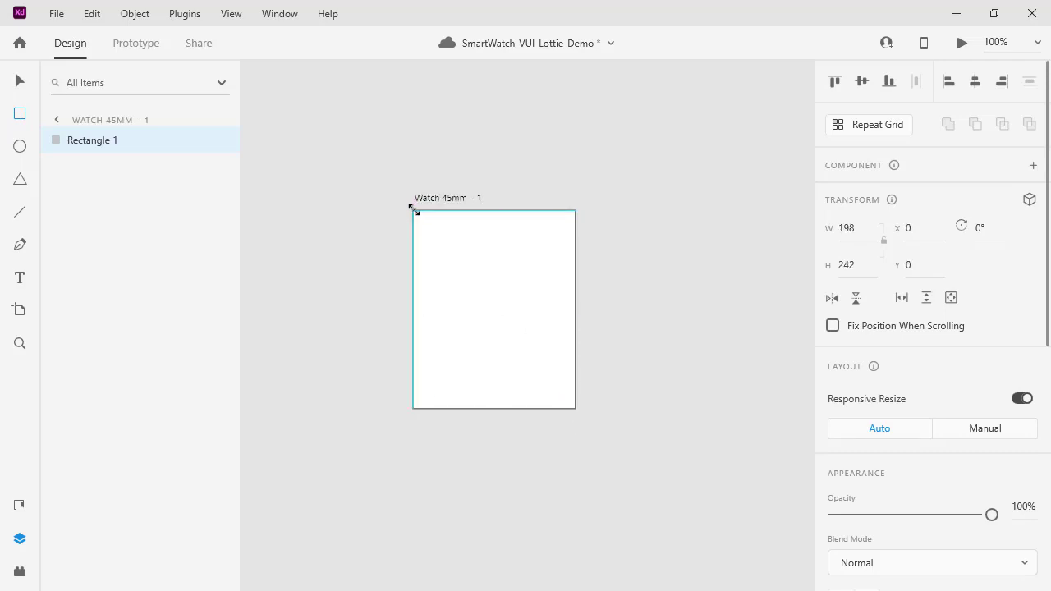
- Round all corners of the rectangle with a radius of 23 and remove its border
{"action": "left_click_drag", "start_coordinate": [563, 225], "coordinate": [563, 236]}
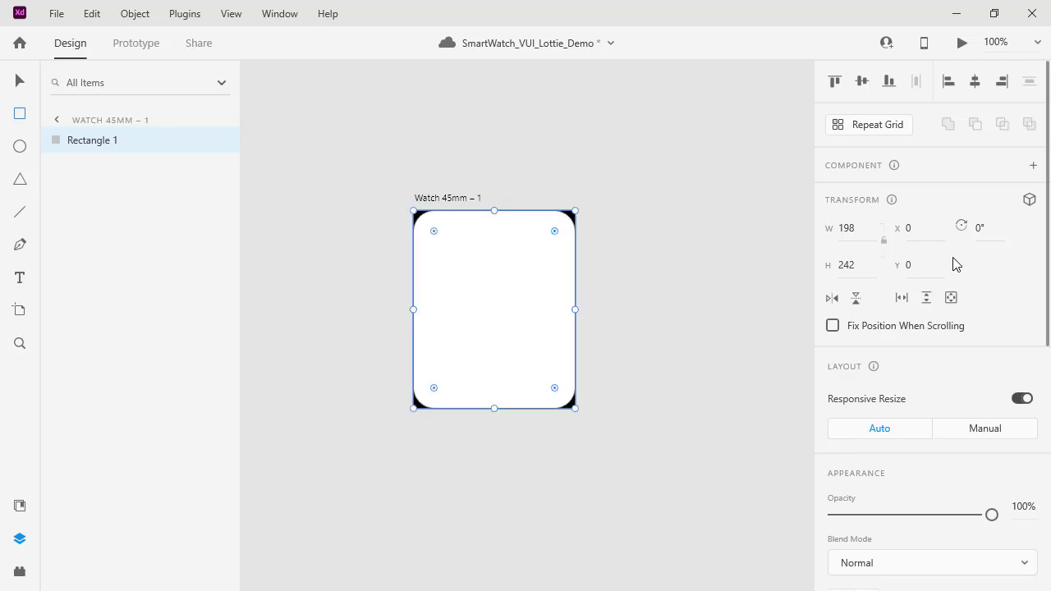
{"action": "scroll", "coordinate": [950, 272], "scroll_direction": "down", "scroll_amount": 1}
{"action": "scroll", "coordinate": [950, 273], "scroll_direction": "down", "scroll_amount": 6}
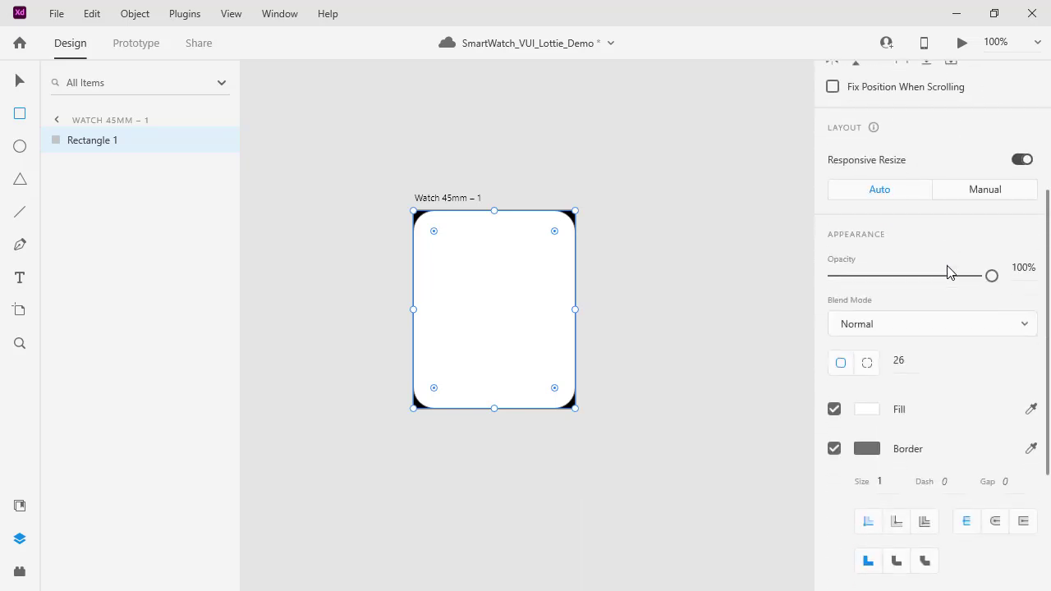
{"action": "left_click", "coordinate": [896, 203]}
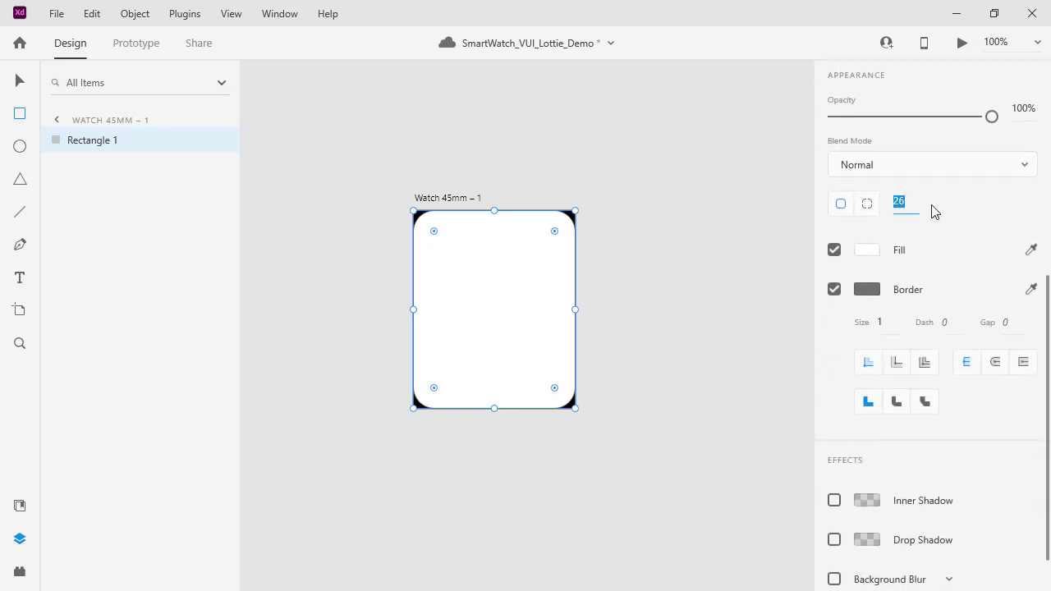
{"action": "type", "text": "23"}
{"action": "key", "text": "Return"}
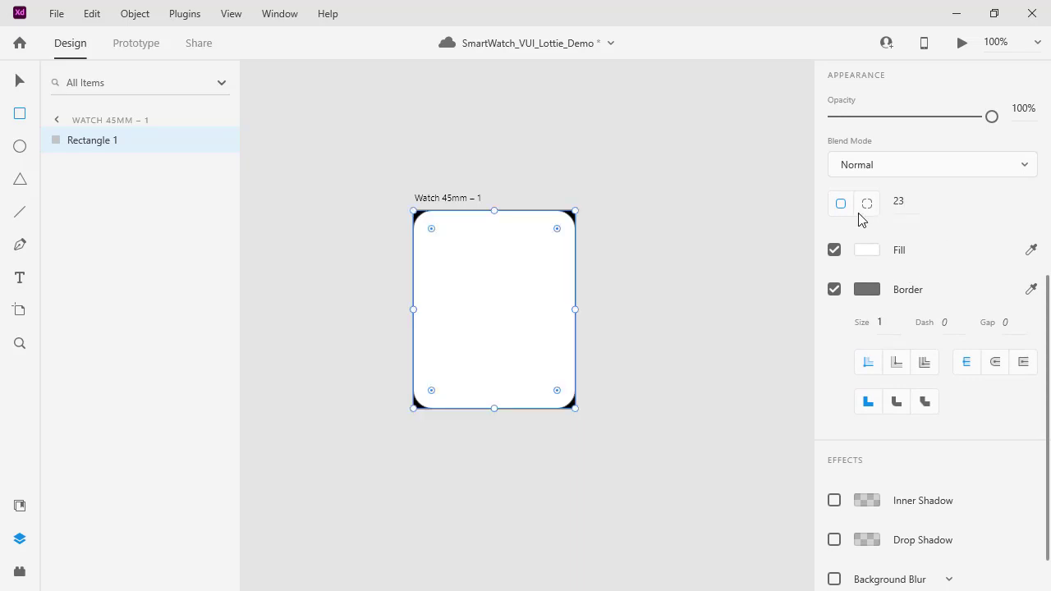
{"action": "left_click", "coordinate": [834, 289]}
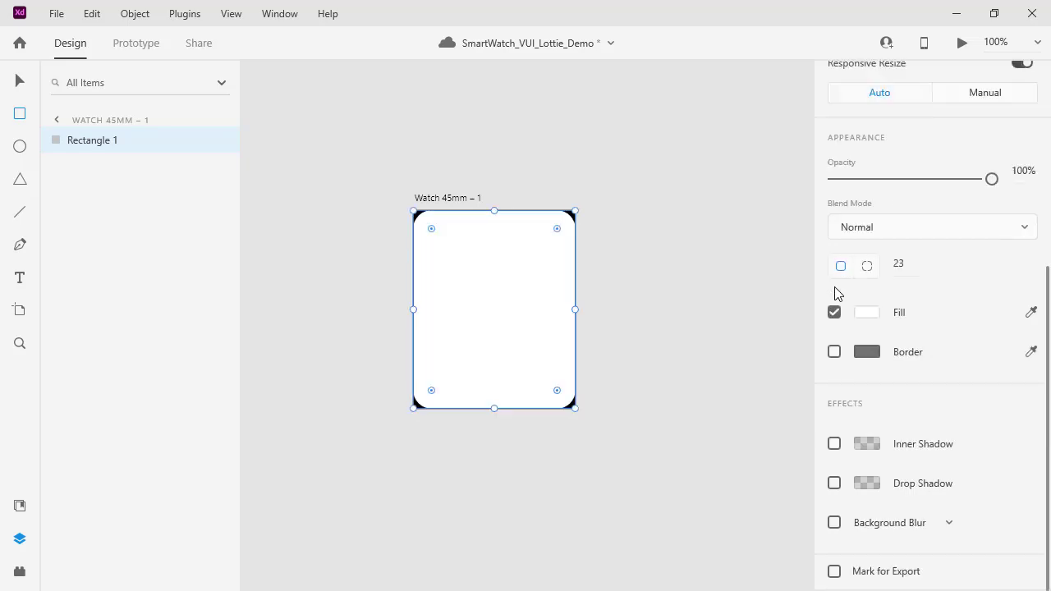
- Fill the rounded rectangle with purple #7A1885 and lock it
{"action": "left_click", "coordinate": [868, 312]}
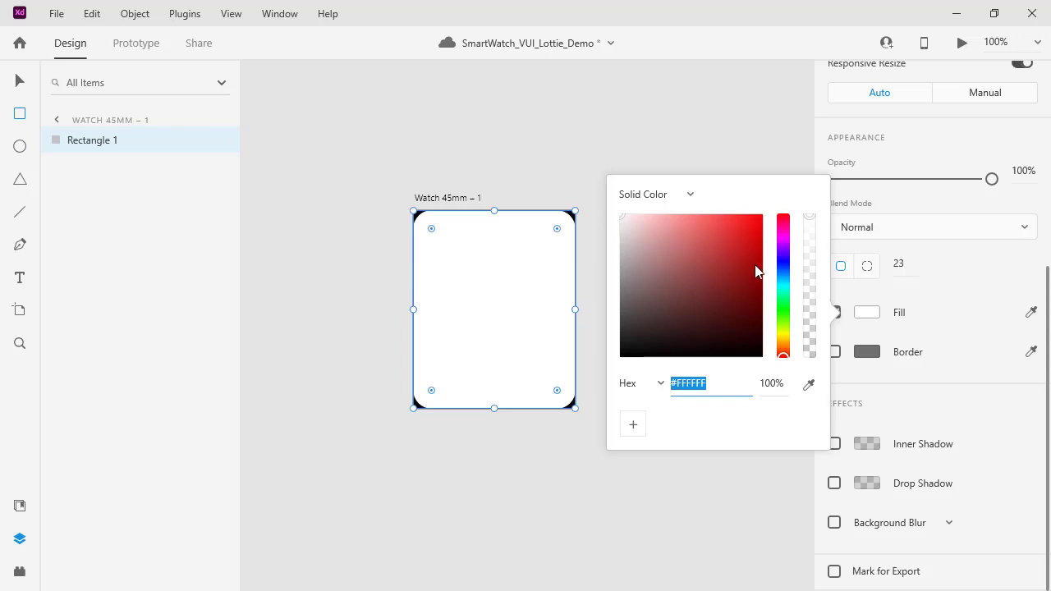
{"action": "left_click_drag", "start_coordinate": [782, 326], "coordinate": [737, 284]}
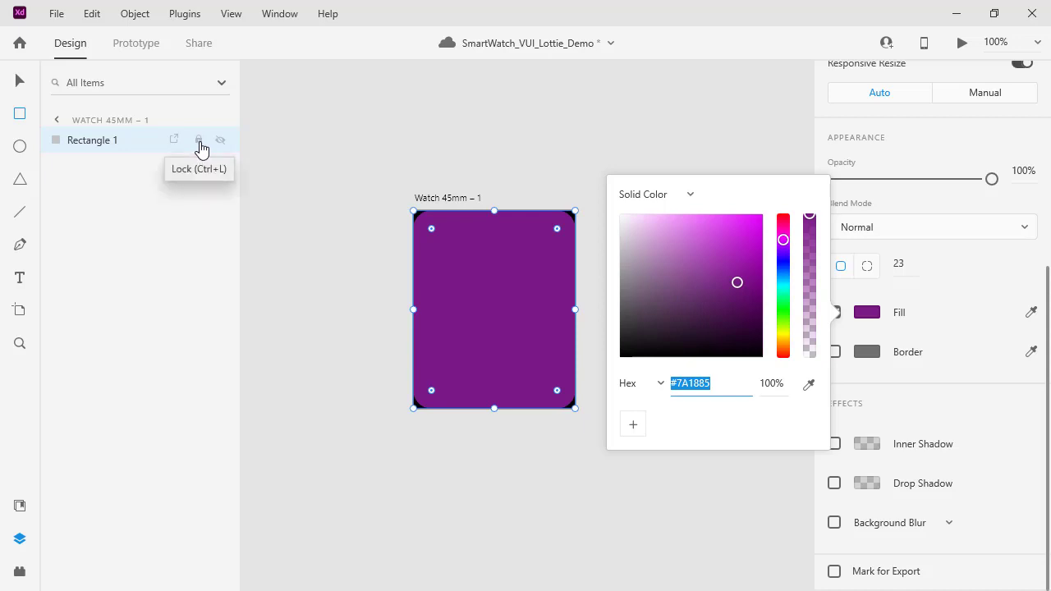
{"action": "left_click", "coordinate": [200, 146]}
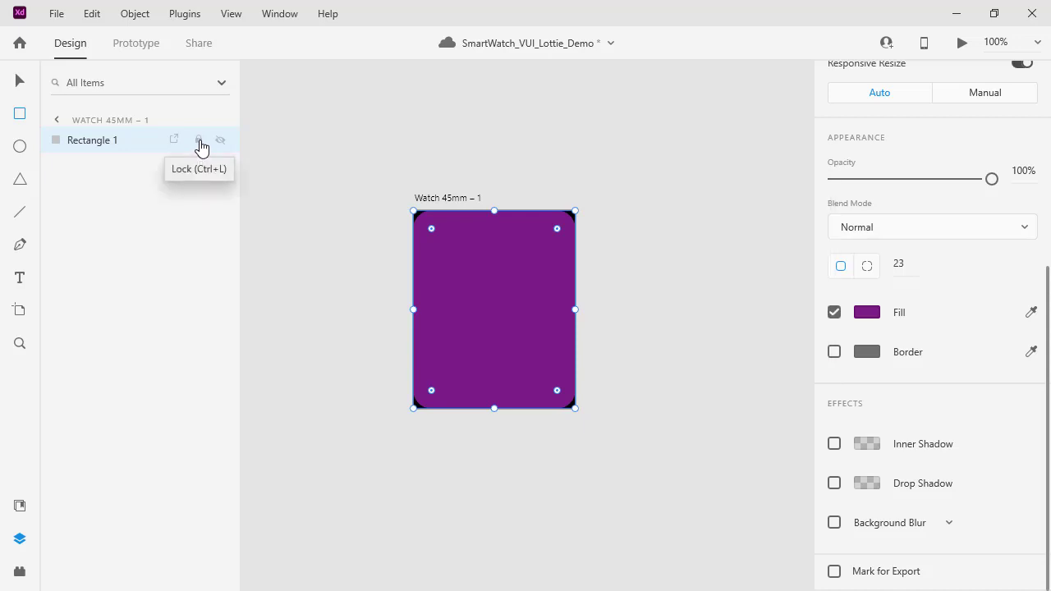
{"action": "left_click", "coordinate": [201, 146]}
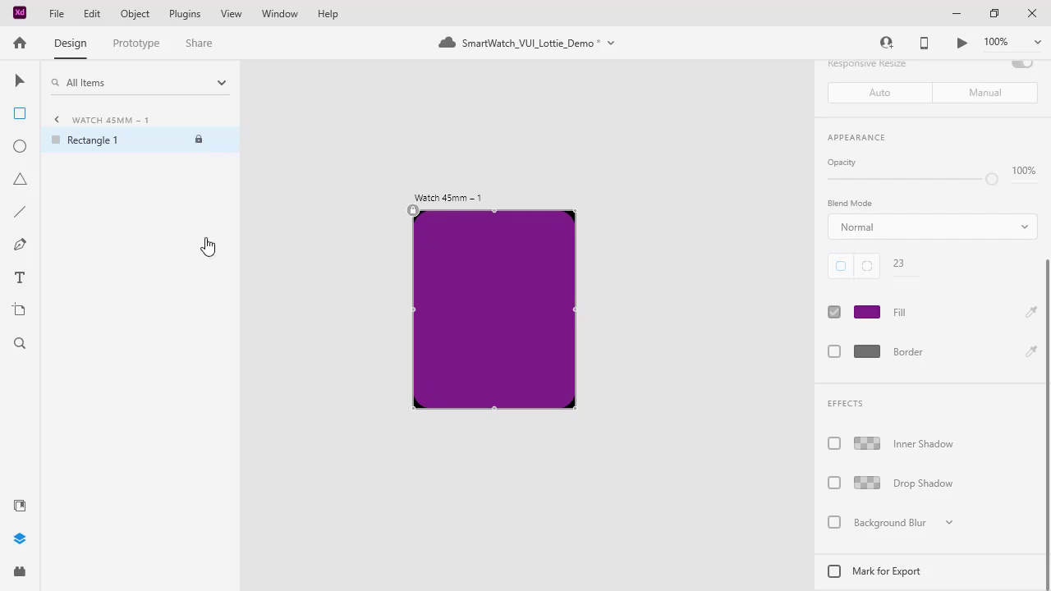
- Add the text 9:23 in the upper part of the watch face
{"action": "left_click", "coordinate": [21, 279]}
{"action": "left_click", "coordinate": [459, 258]}
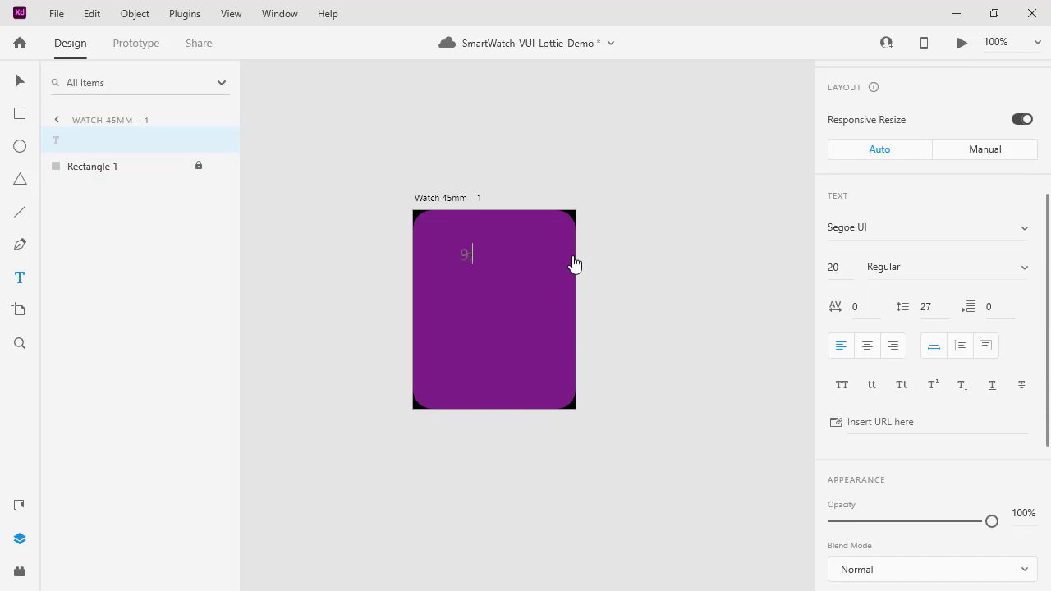
{"action": "type", "text": "9:23"}
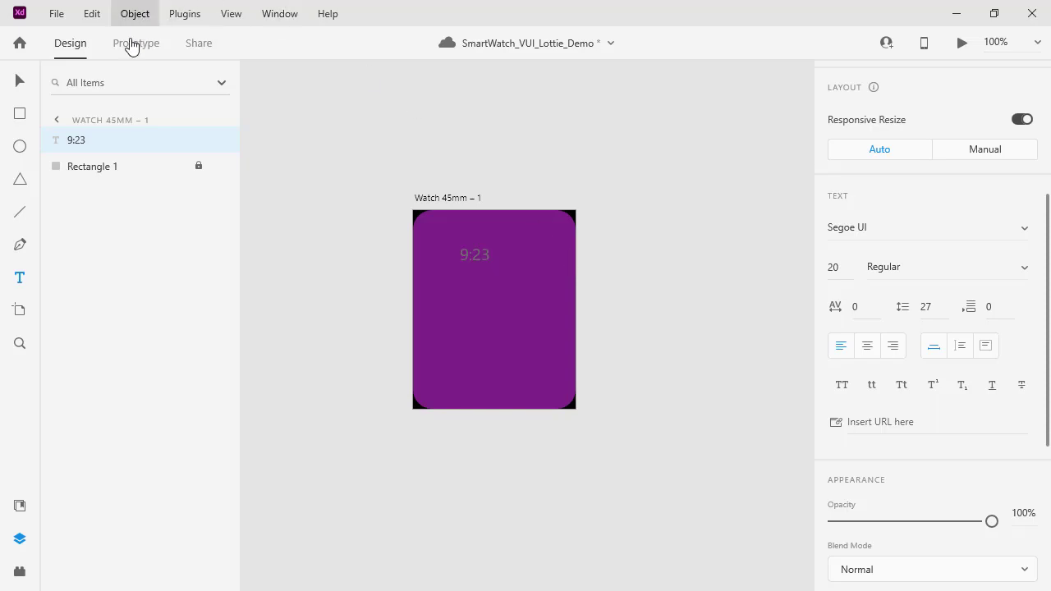
{"action": "left_click", "coordinate": [18, 80]}
- Change the fill of the 9:23 text to white
{"action": "scroll", "coordinate": [903, 377], "scroll_direction": "down", "scroll_amount": 1}
{"action": "scroll", "coordinate": [911, 377], "scroll_direction": "down", "scroll_amount": 5}
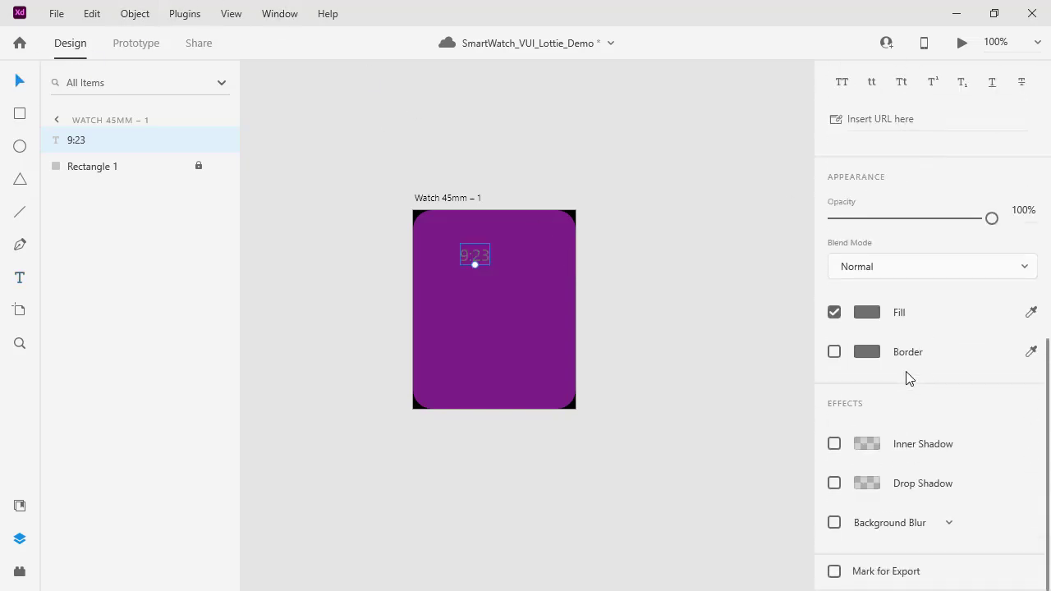
{"action": "left_click", "coordinate": [867, 313]}
{"action": "mouse_move", "coordinate": [676, 306]}
{"action": "left_mouse_down"}
{"action": "mouse_move", "coordinate": [673, 277]}
{"action": "mouse_move", "coordinate": [594, 177]}
{"action": "left_mouse_up"}
{"action": "left_click", "coordinate": [473, 261]}
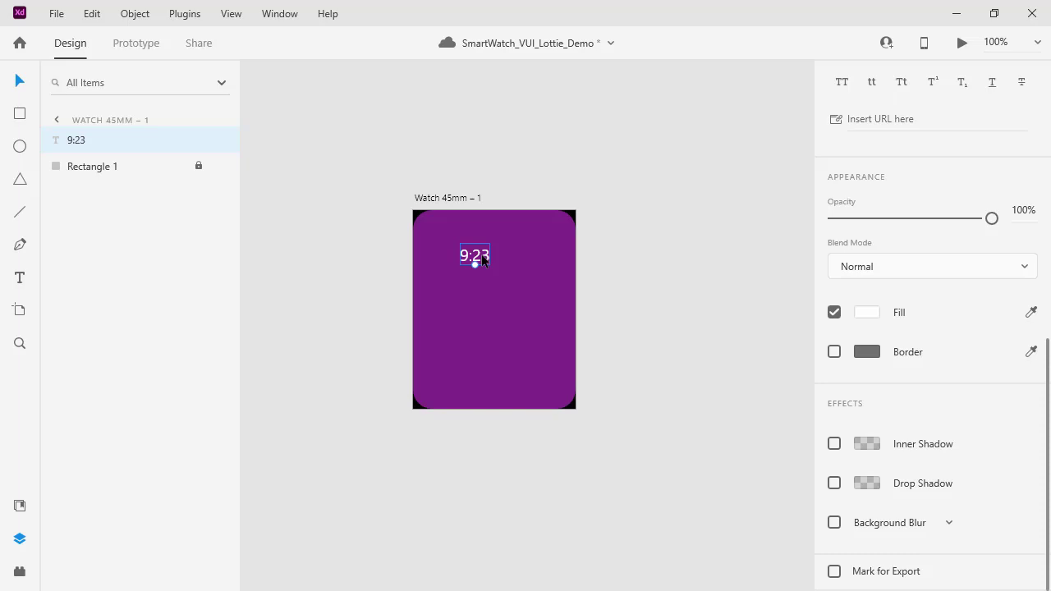
- Enlarge the 9:23 text to about half the artboard width and centre it horizontally near the upper edge
{"action": "mouse_move", "coordinate": [483, 259]}
{"action": "left_mouse_down"}
{"action": "mouse_move", "coordinate": [495, 239]}
{"action": "mouse_move", "coordinate": [486, 294]}
{"action": "mouse_move", "coordinate": [496, 261]}
{"action": "left_mouse_up"}
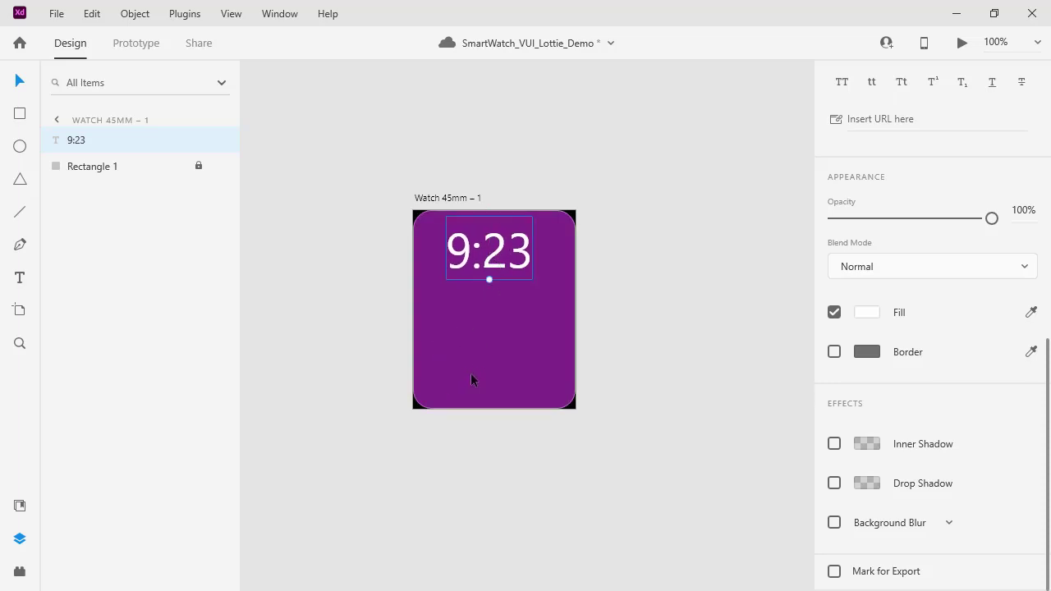
{"action": "left_click_drag", "start_coordinate": [496, 259], "coordinate": [503, 268]}
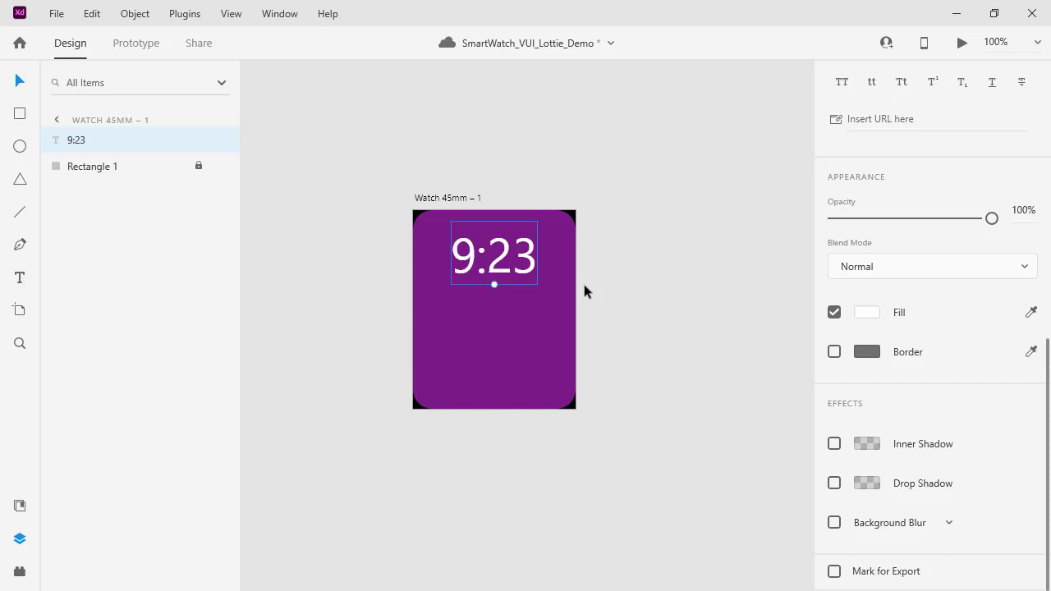
- Duplicate the time text directly below the original and change the copy to A.M
{"action": "left_click_drag", "start_coordinate": [498, 266], "coordinate": [499, 318]}
{"action": "double_click", "coordinate": [499, 319]}
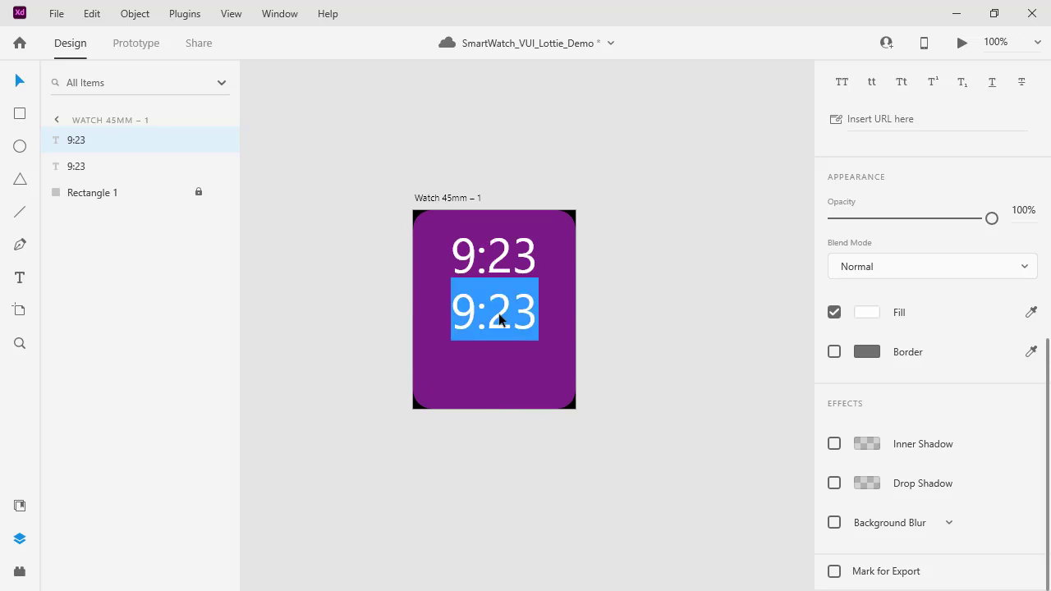
{"action": "type", "text": "A.M."}
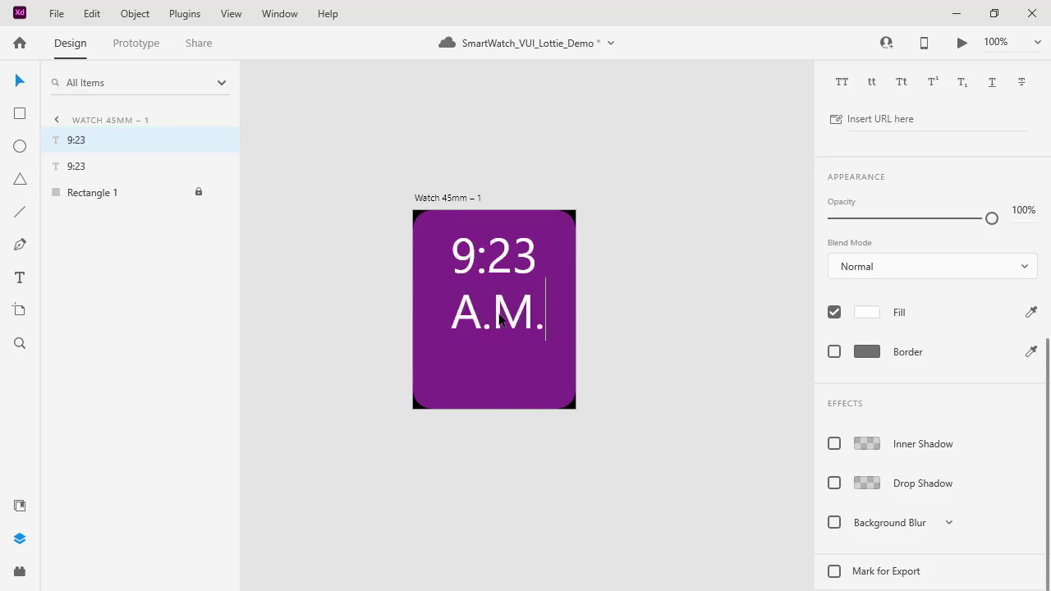
{"action": "left_click", "coordinate": [20, 84]}
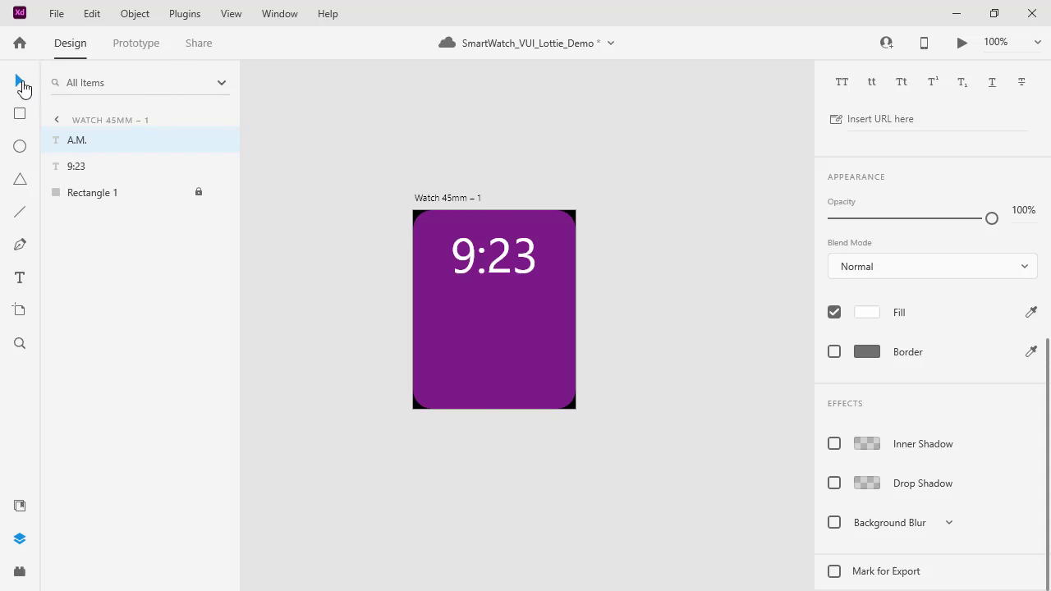
- Shrink the A.M. text to about half its size, keeping it centred just below the time
{"action": "left_click_drag", "start_coordinate": [497, 341], "coordinate": [500, 296]}
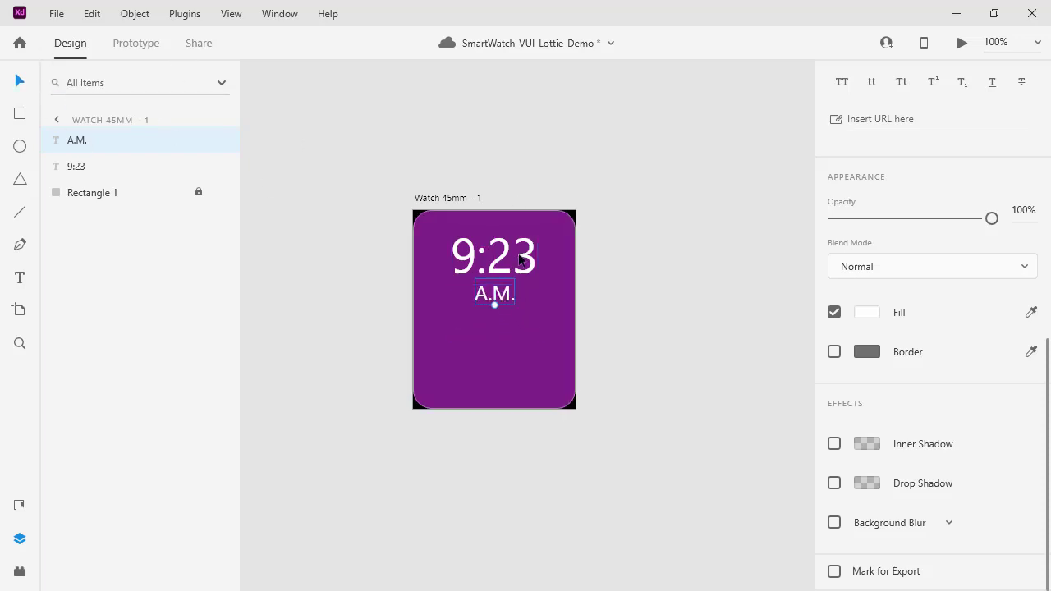
{"action": "left_click", "coordinate": [635, 274]}
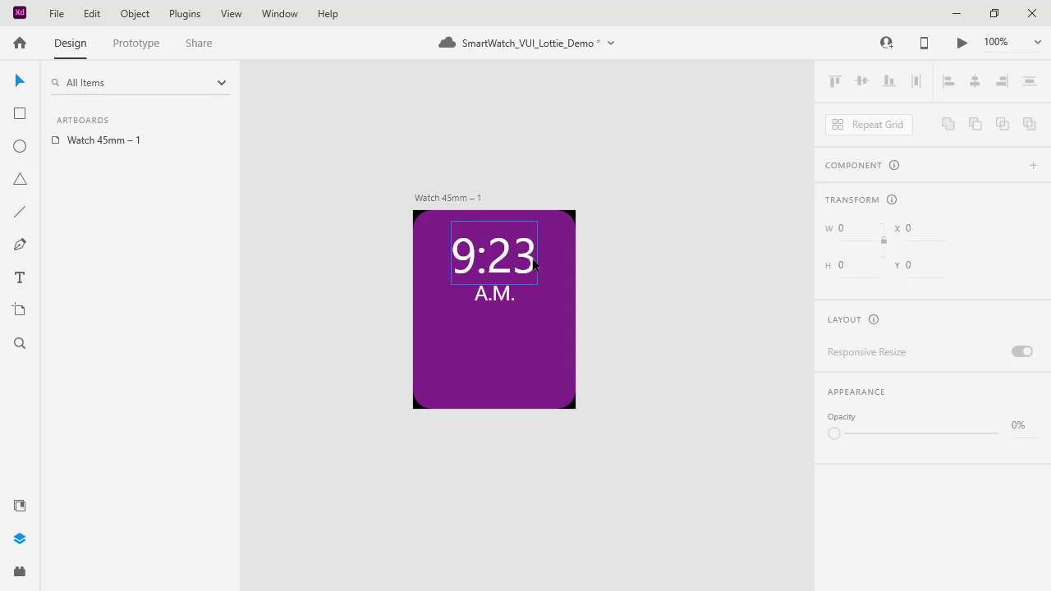
- Draw a circle about 100 x 100 below the A.M. text and give it a white border
{"action": "left_click", "coordinate": [19, 149]}
{"action": "left_click_drag", "start_coordinate": [455, 316], "coordinate": [539, 397]}
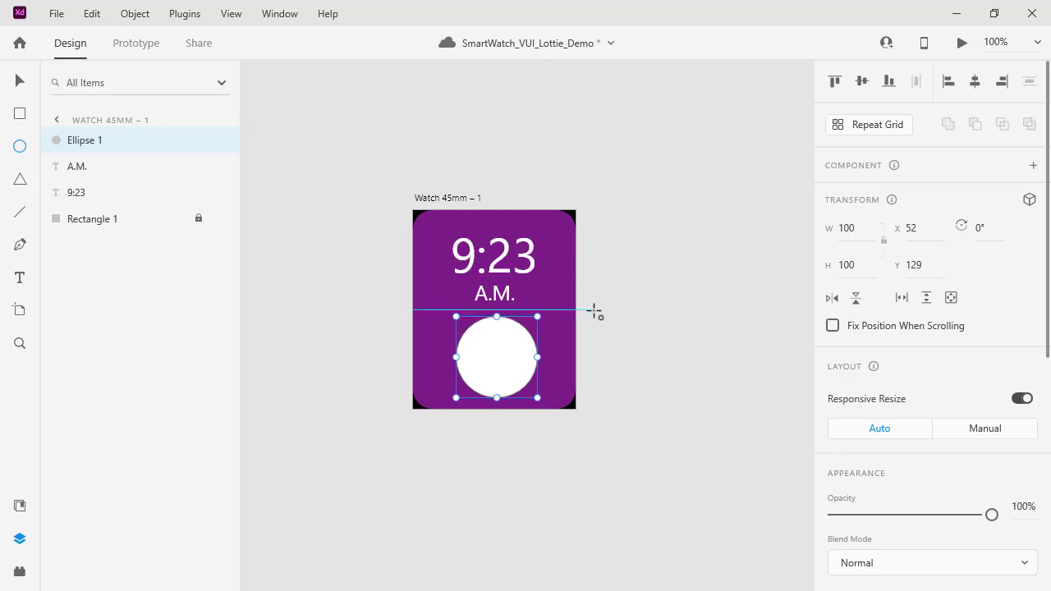
{"action": "scroll", "coordinate": [967, 359], "scroll_direction": "down", "scroll_amount": 5}
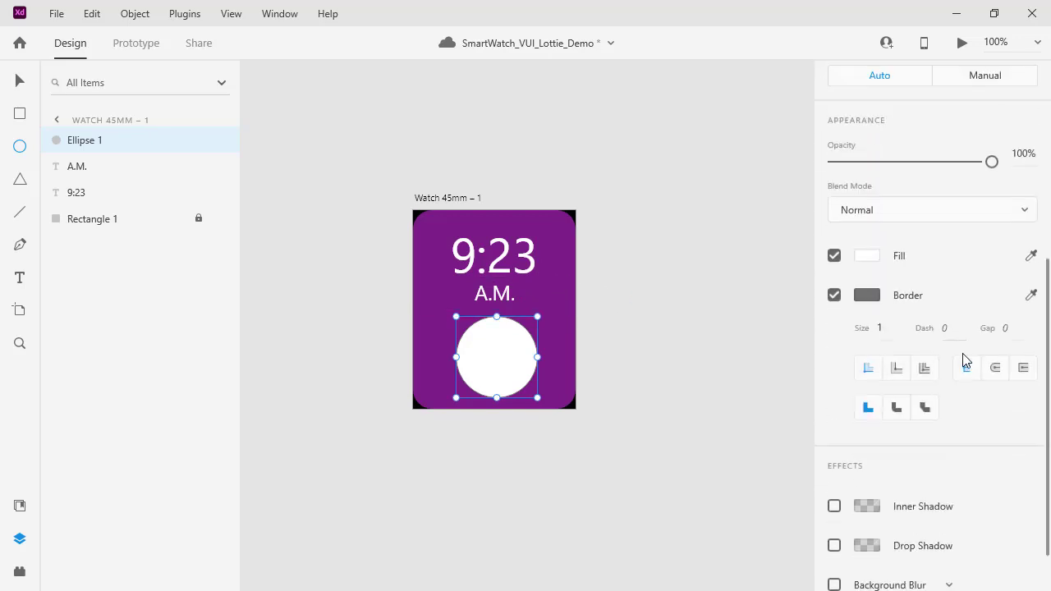
{"action": "left_click", "coordinate": [865, 251]}
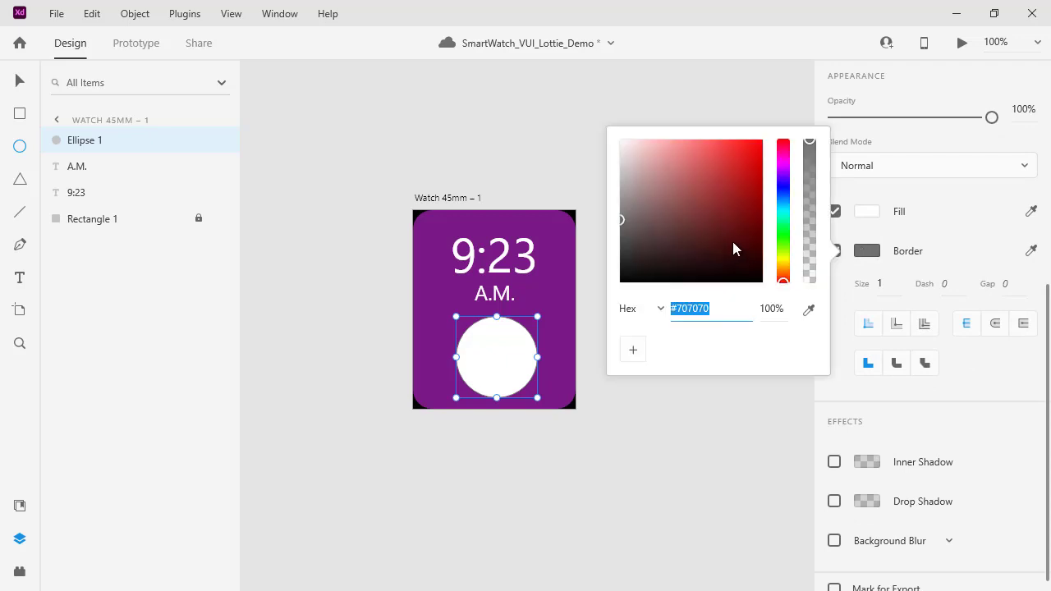
{"action": "left_click_drag", "start_coordinate": [732, 241], "coordinate": [582, 112]}
- Fill the circle with the lighter purple #B52BBF
{"action": "left_click", "coordinate": [873, 214]}
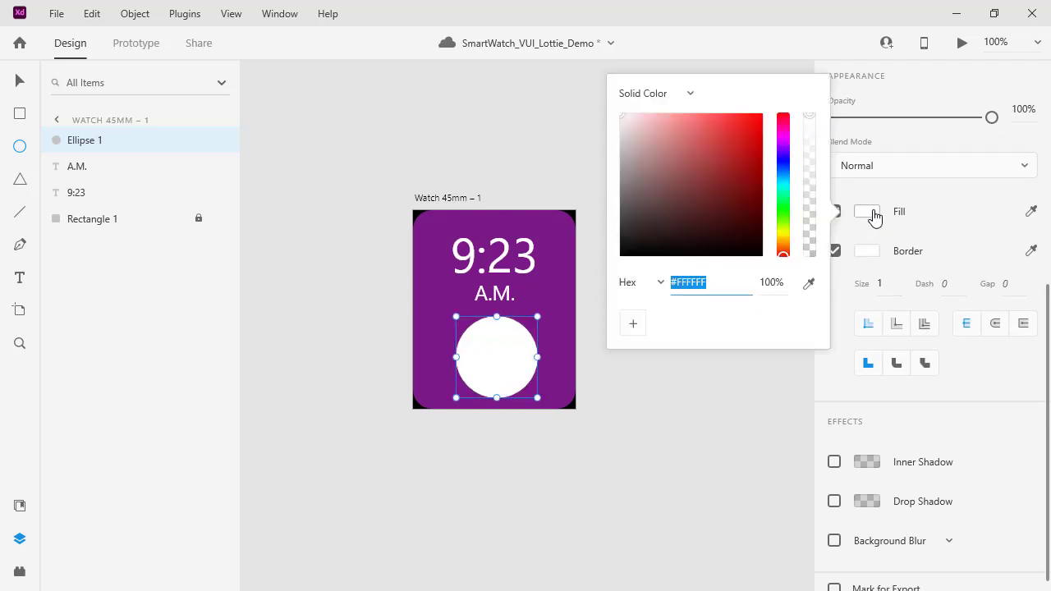
{"action": "left_click", "coordinate": [782, 146]}
{"action": "left_click_drag", "start_coordinate": [782, 149], "coordinate": [731, 149]}
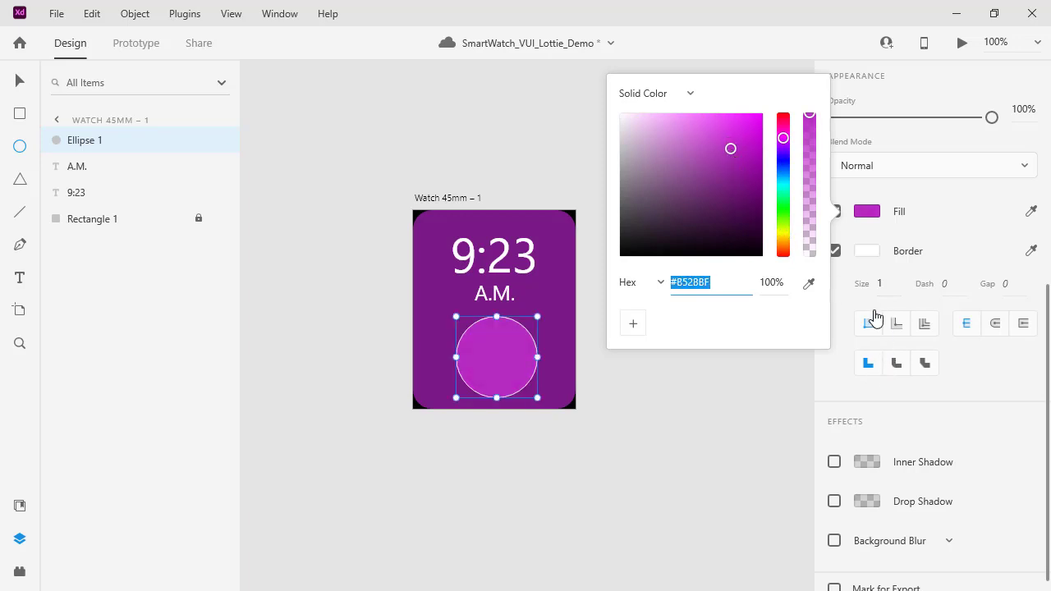
- Set the circle's border size to 5 and centre the circle horizontally on the watch artboard
{"action": "left_click", "coordinate": [875, 282]}
{"action": "type", "text": "5"}
{"action": "key", "text": "Return"}
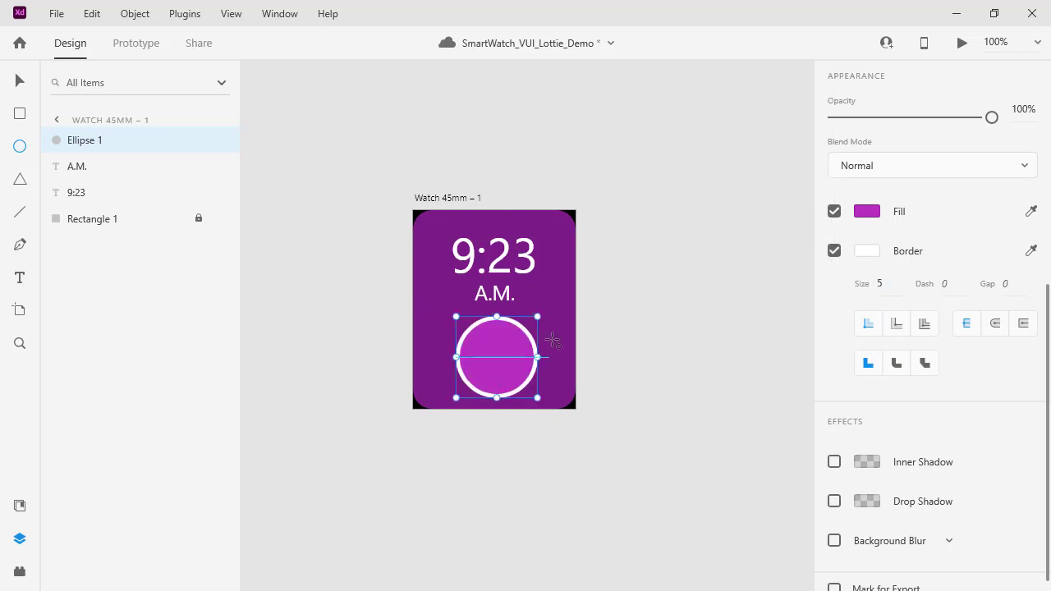
{"action": "left_click", "coordinate": [18, 77]}
{"action": "mouse_move", "coordinate": [511, 361]}
{"action": "left_mouse_down"}
{"action": "mouse_move", "coordinate": [492, 365]}
{"action": "mouse_move", "coordinate": [510, 361]}
{"action": "left_mouse_up"}
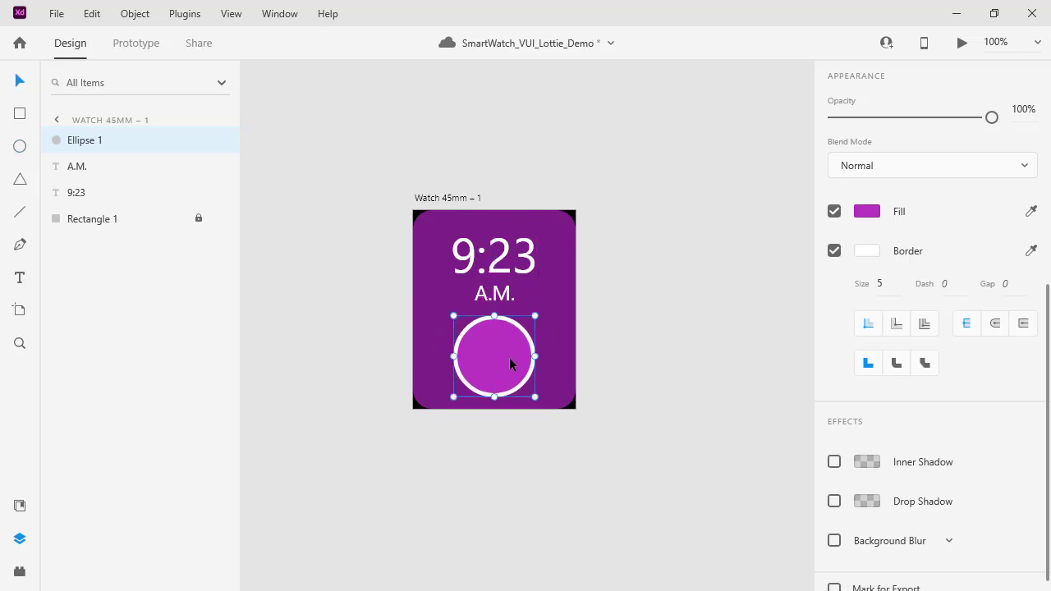
- Start the Auto Icon plugin and search its free icons for "mic"
{"action": "left_click", "coordinate": [19, 574]}
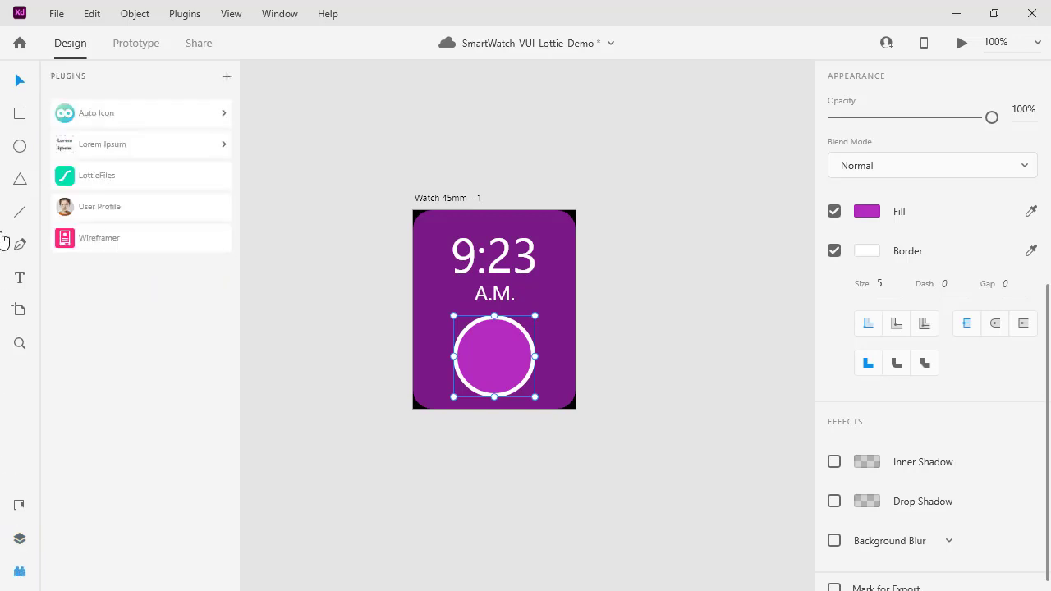
{"action": "left_click", "coordinate": [113, 116]}
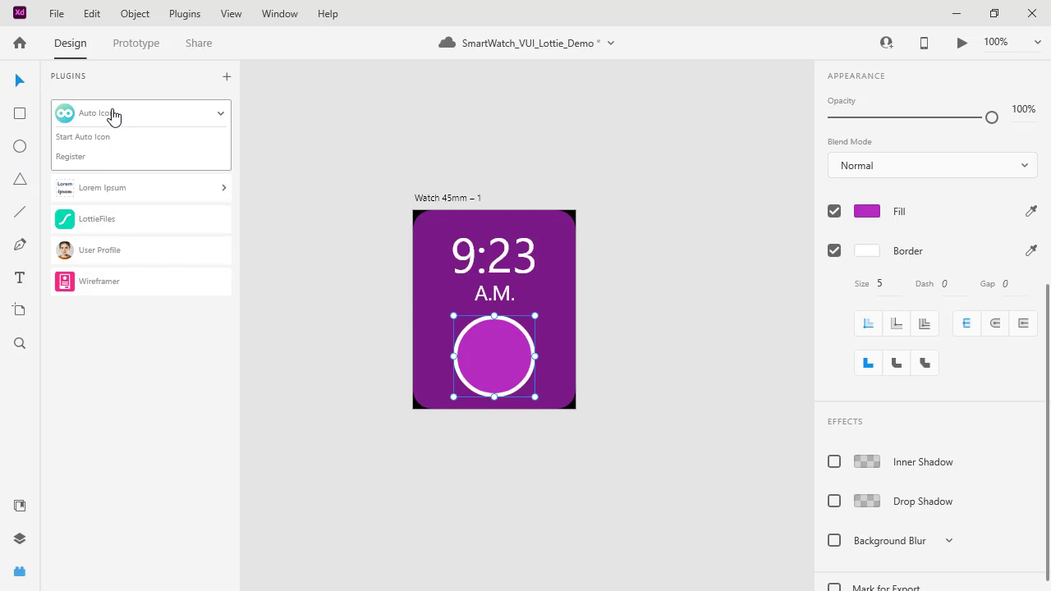
{"action": "left_click", "coordinate": [91, 138]}
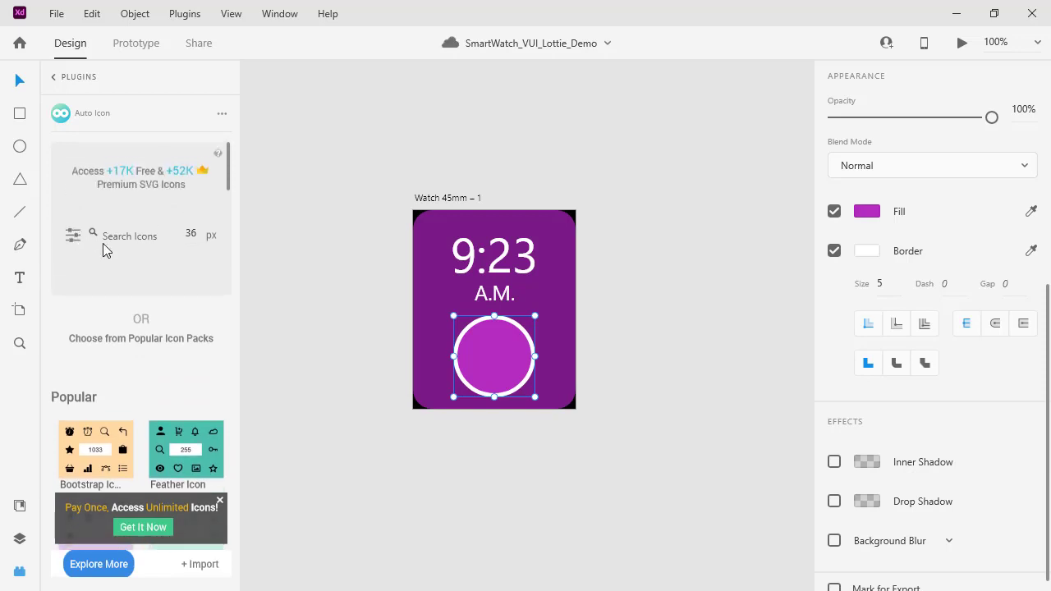
{"action": "left_click", "coordinate": [73, 235]}
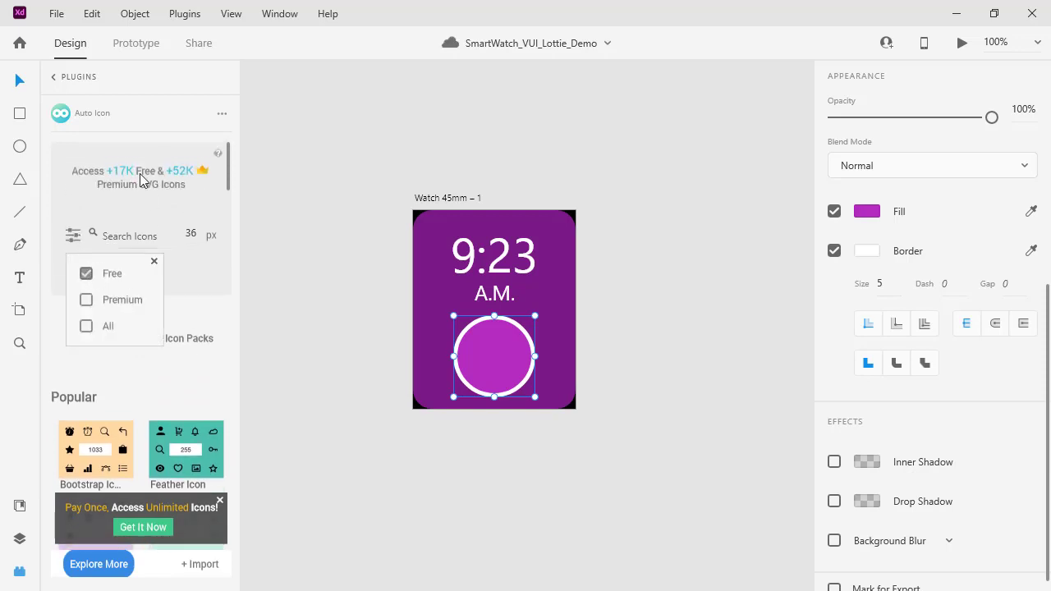
{"action": "left_click", "coordinate": [172, 397]}
{"action": "left_click", "coordinate": [135, 236]}
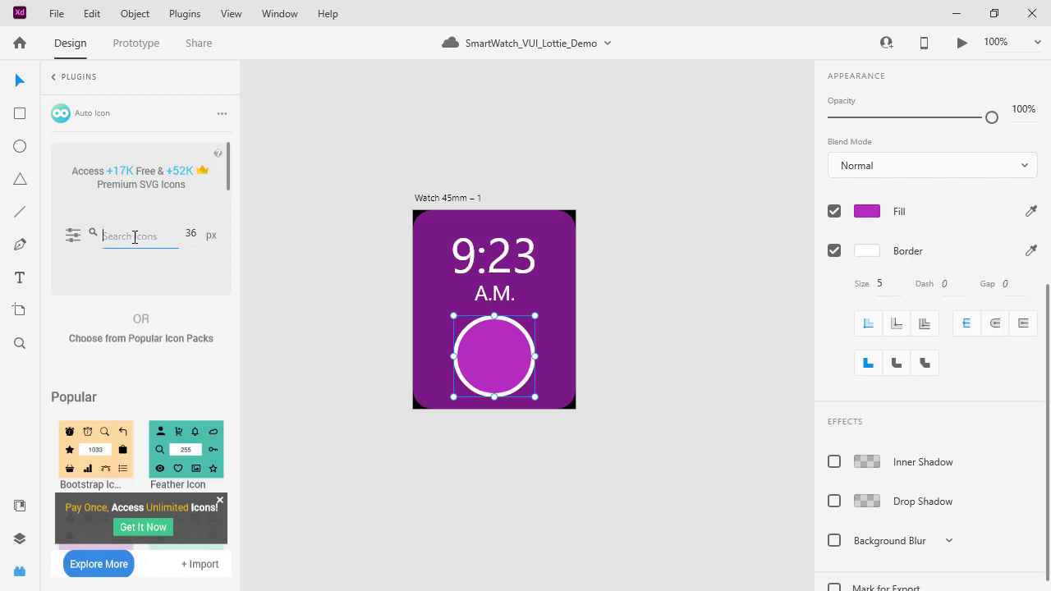
{"action": "type", "text": "mic"}
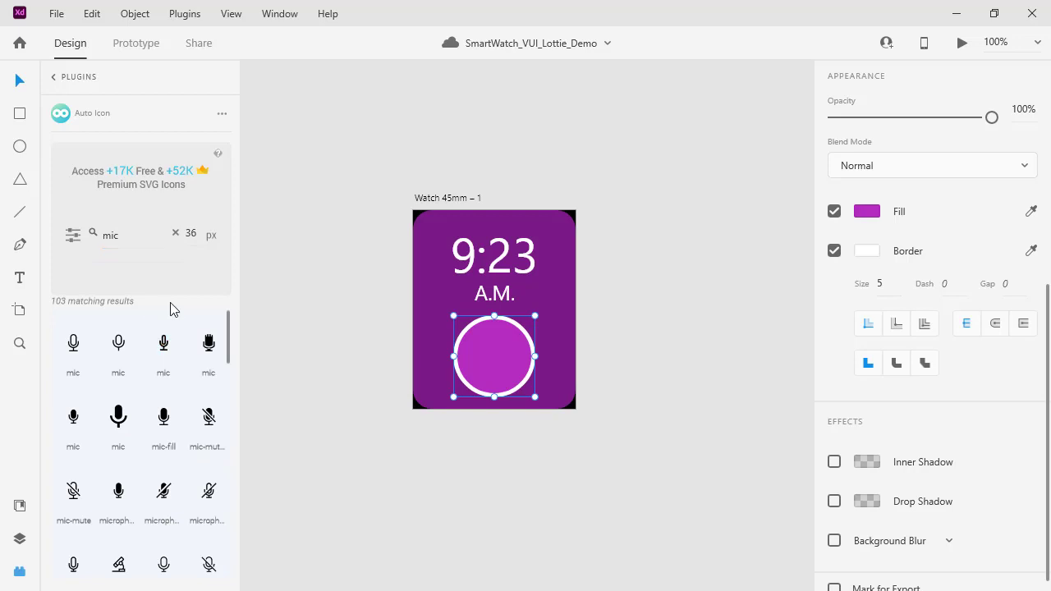
- Insert the solid studio-style microphone icon from the search results into the design
{"action": "scroll", "coordinate": [145, 375], "scroll_direction": "down", "scroll_amount": 5}
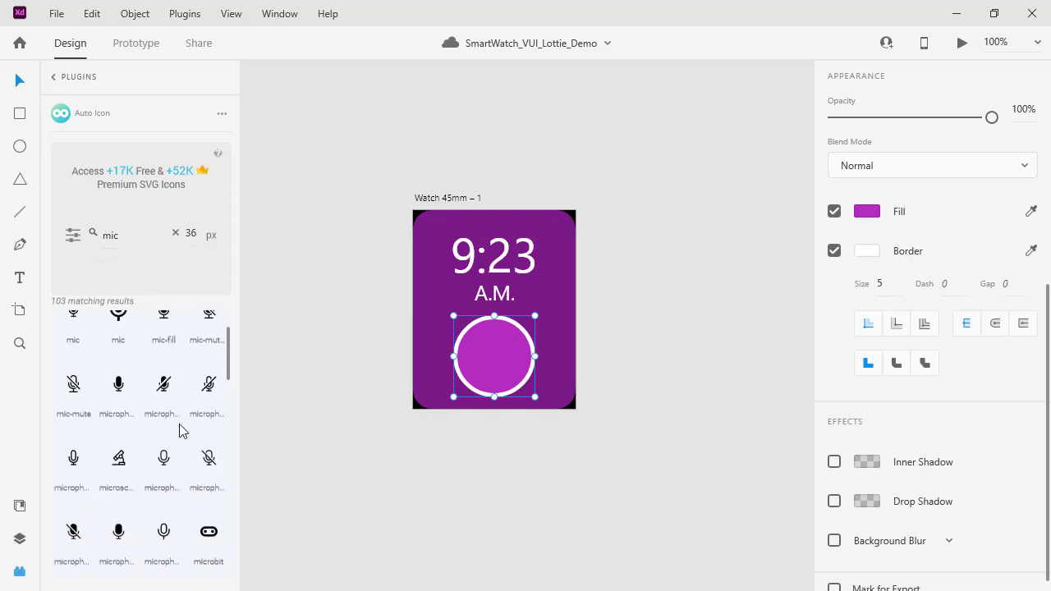
{"action": "scroll", "coordinate": [96, 415], "scroll_direction": "down", "scroll_amount": 5}
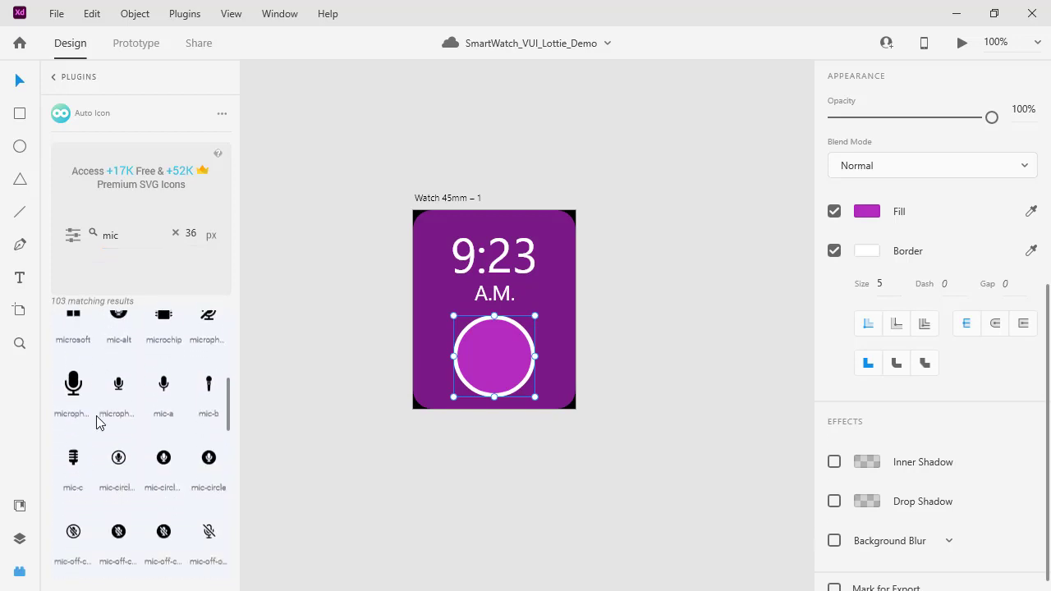
{"action": "scroll", "coordinate": [96, 422], "scroll_direction": "down", "scroll_amount": 10}
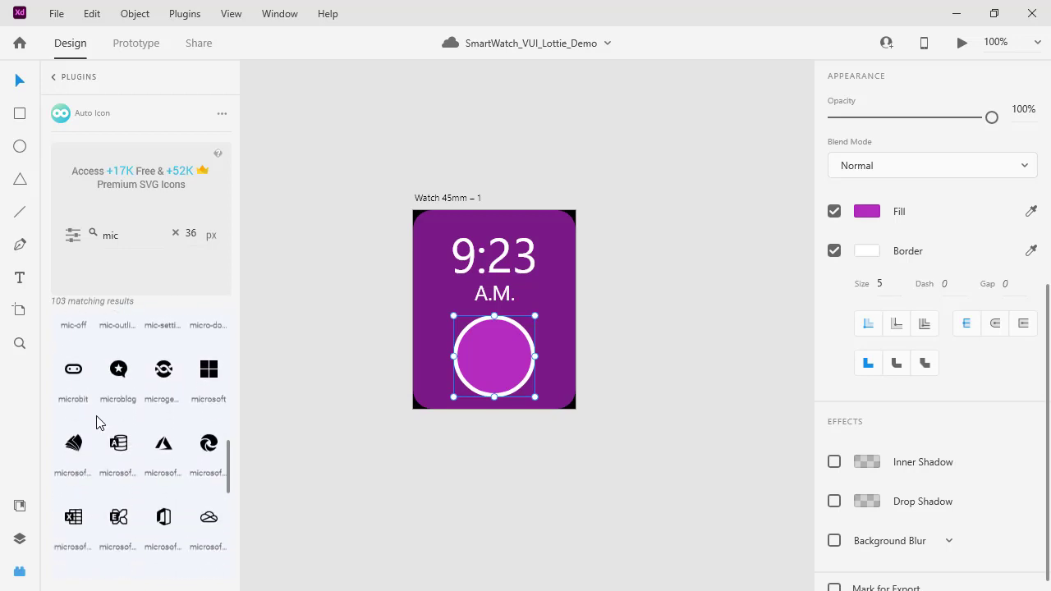
{"action": "scroll", "coordinate": [99, 419], "scroll_direction": "down", "scroll_amount": 6}
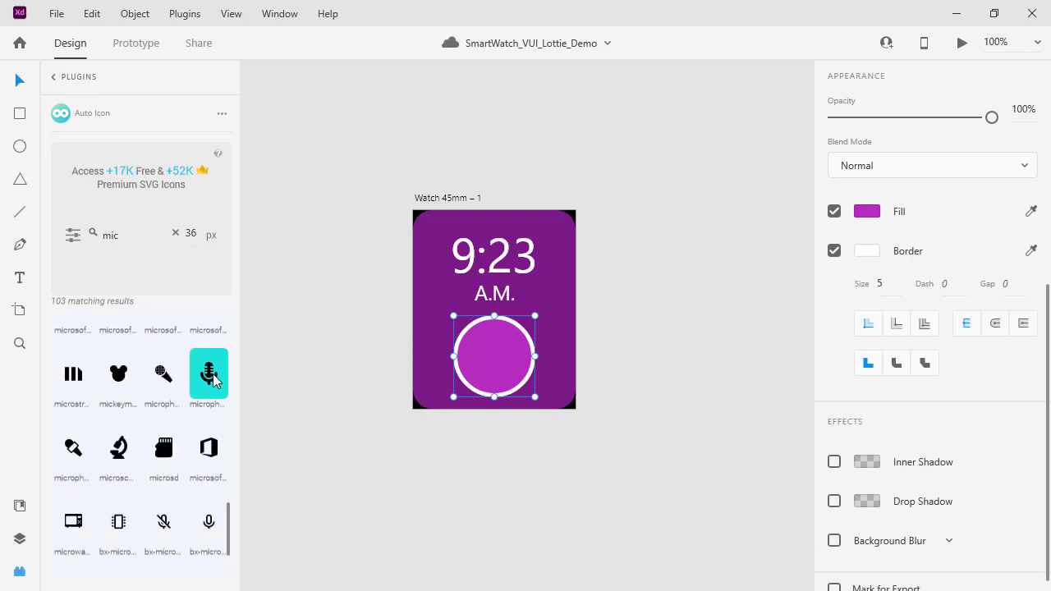
{"action": "left_click_drag", "start_coordinate": [212, 379], "coordinate": [753, 460]}
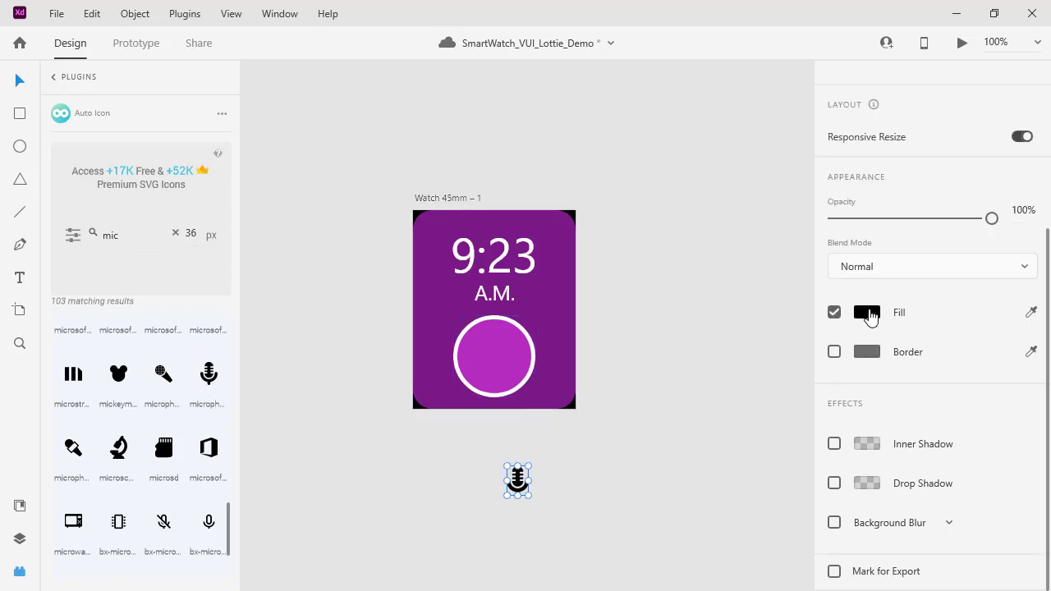
- Fill the microphone icon with white #FFFFFF and place it, enlarged, inside the circle
{"action": "left_click", "coordinate": [867, 313]}
{"action": "left_click_drag", "start_coordinate": [695, 275], "coordinate": [600, 199]}
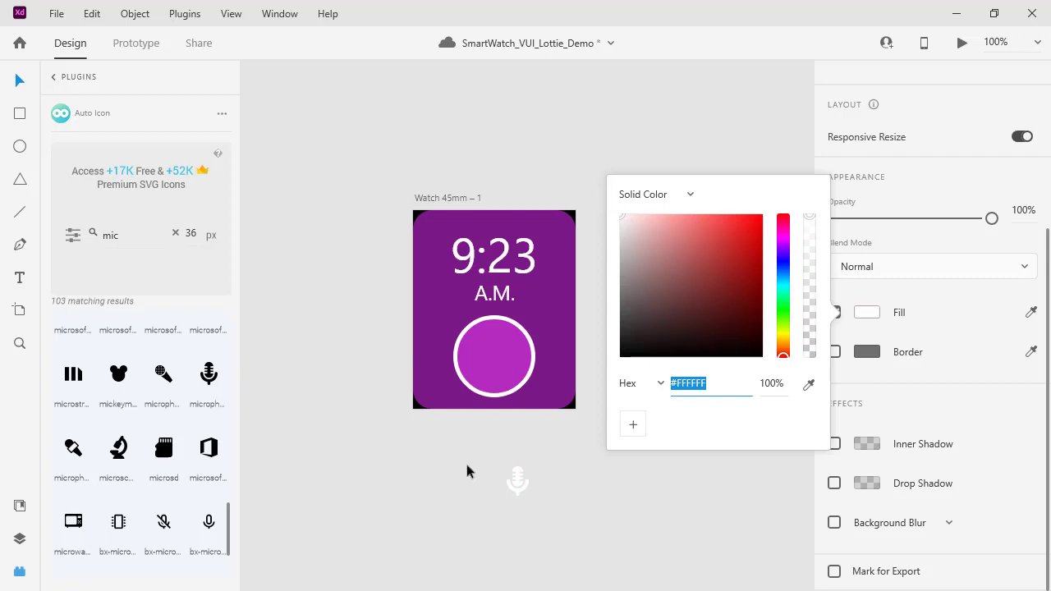
{"action": "left_click_drag", "start_coordinate": [518, 483], "coordinate": [500, 358]}
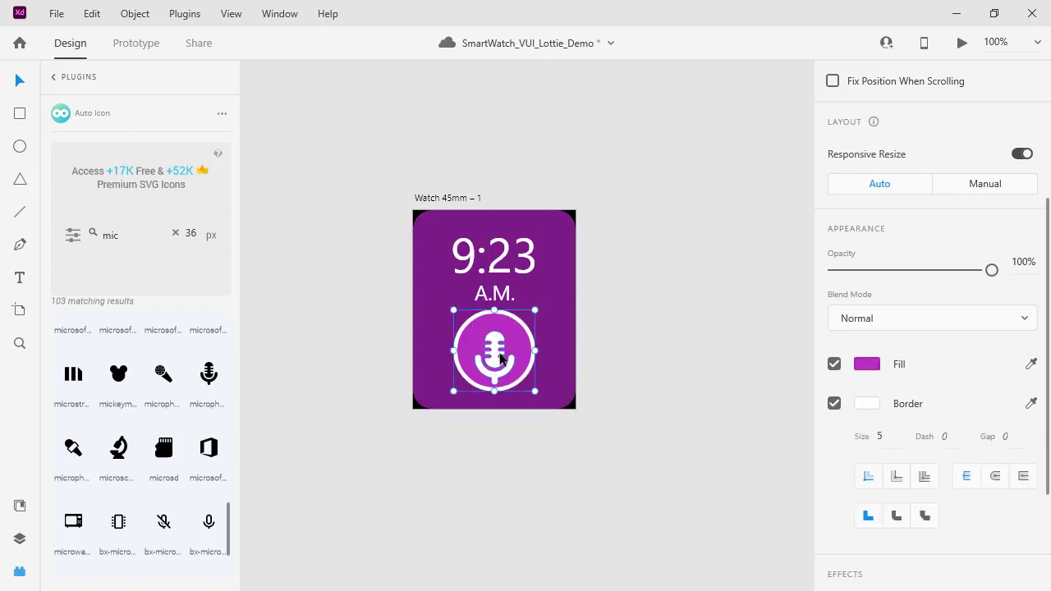
- Align the microphone icon and the circle to their vertical middle and group them
{"action": "left_click", "coordinate": [665, 353]}
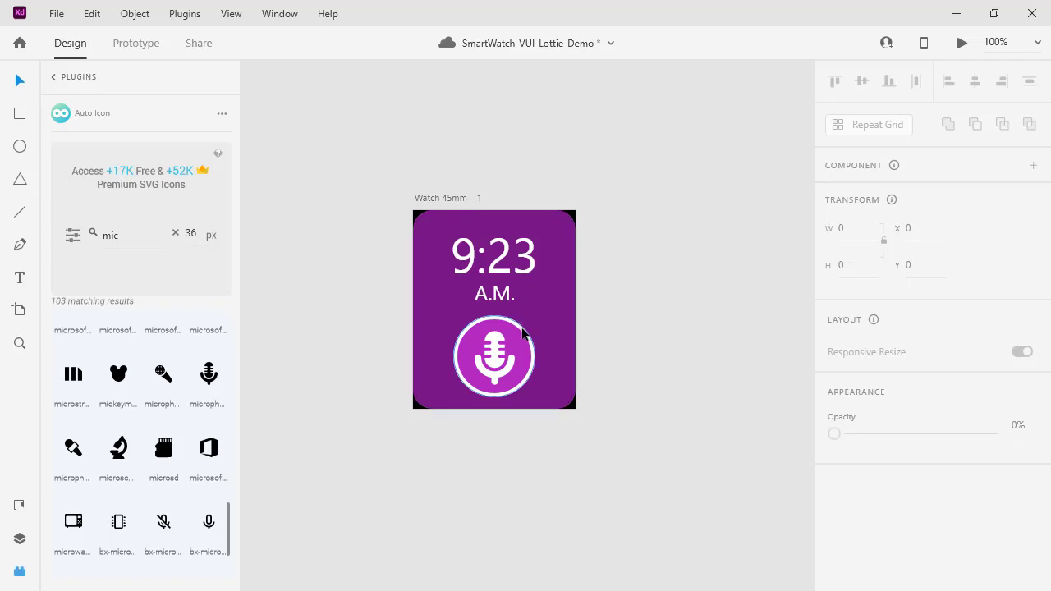
{"action": "left_click", "coordinate": [504, 352]}
{"action": "left_click", "coordinate": [495, 351], "text": "shift"}
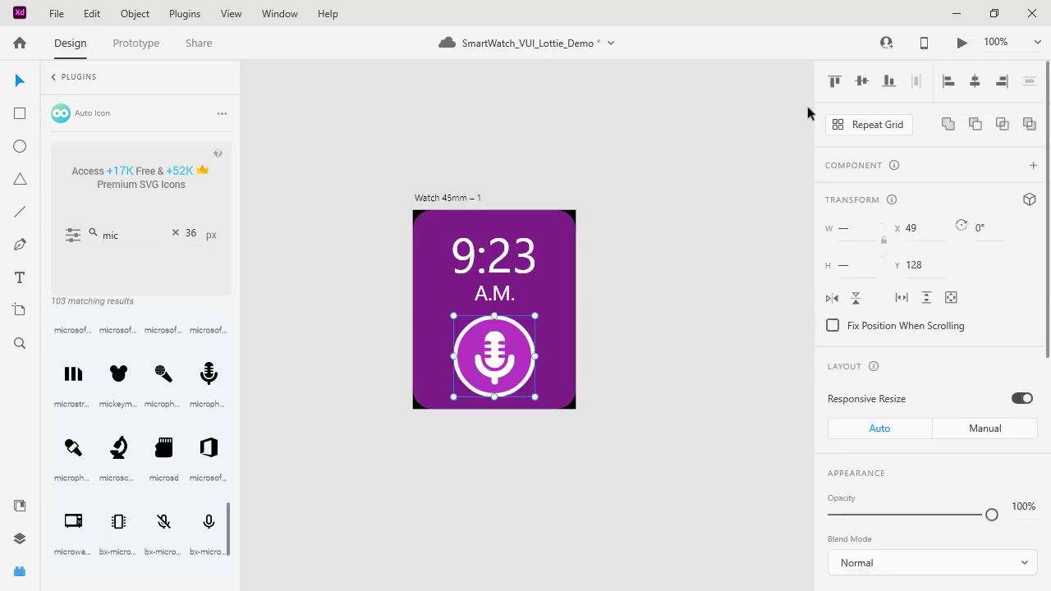
{"action": "left_click", "coordinate": [862, 81]}
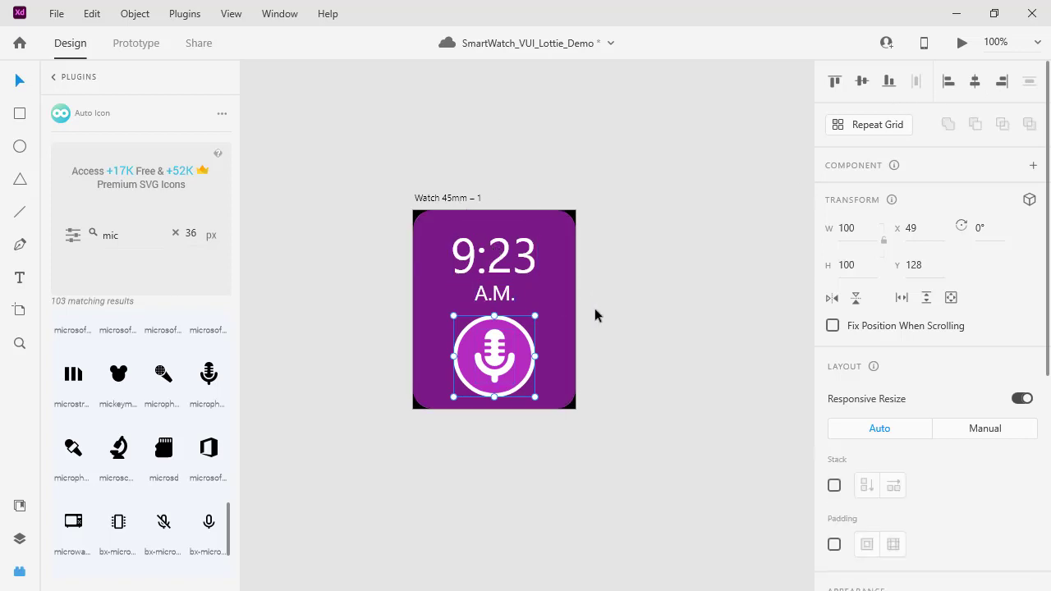
{"action": "left_click", "coordinate": [633, 324]}
{"action": "left_click", "coordinate": [495, 350]}
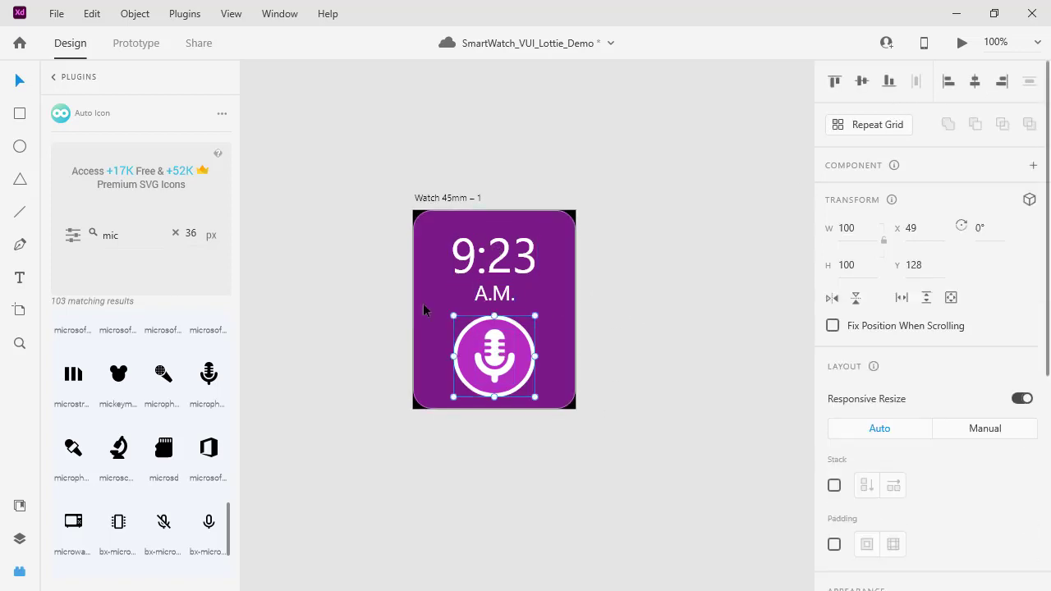
- Group the 9:23 time text with the A.M. text
{"action": "left_click", "coordinate": [506, 294]}
{"action": "left_click", "coordinate": [506, 269], "text": "shift"}
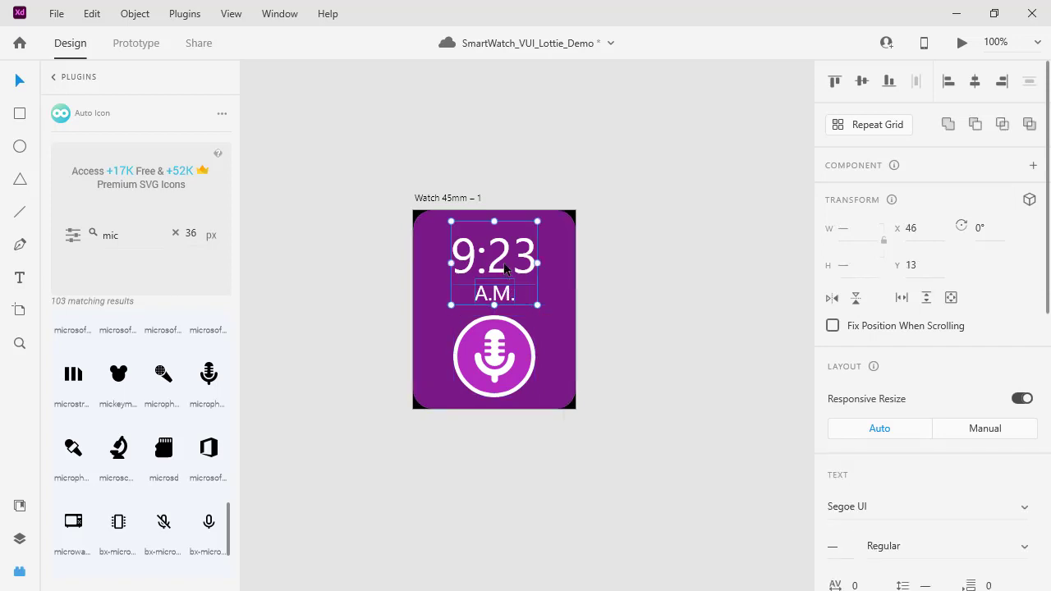
{"action": "key", "text": "ctrl+g"}
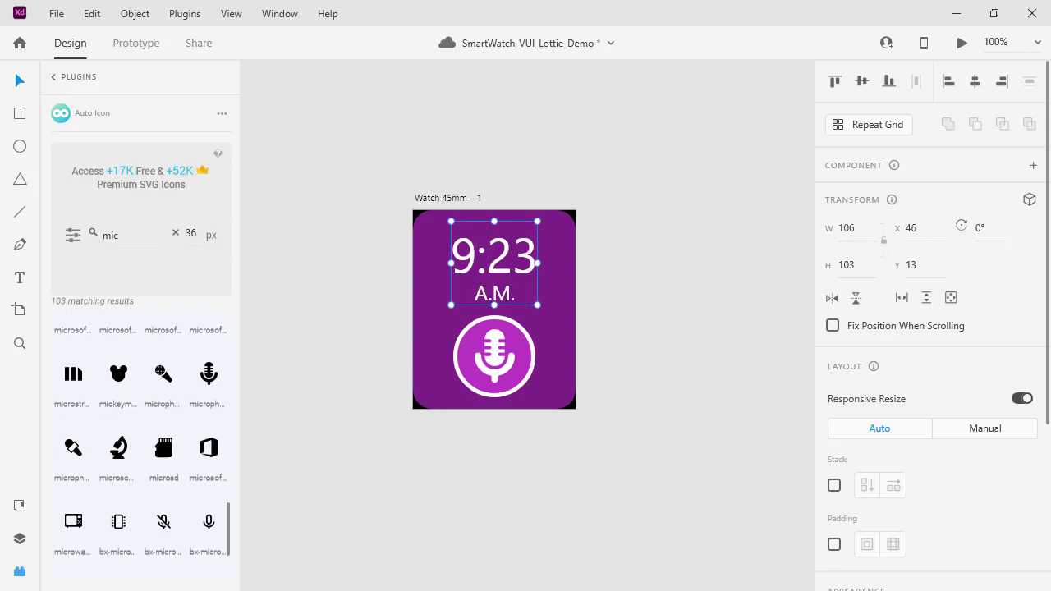
- Rename the group holding the microphone icon and circle as mic
{"action": "left_click", "coordinate": [20, 539]}
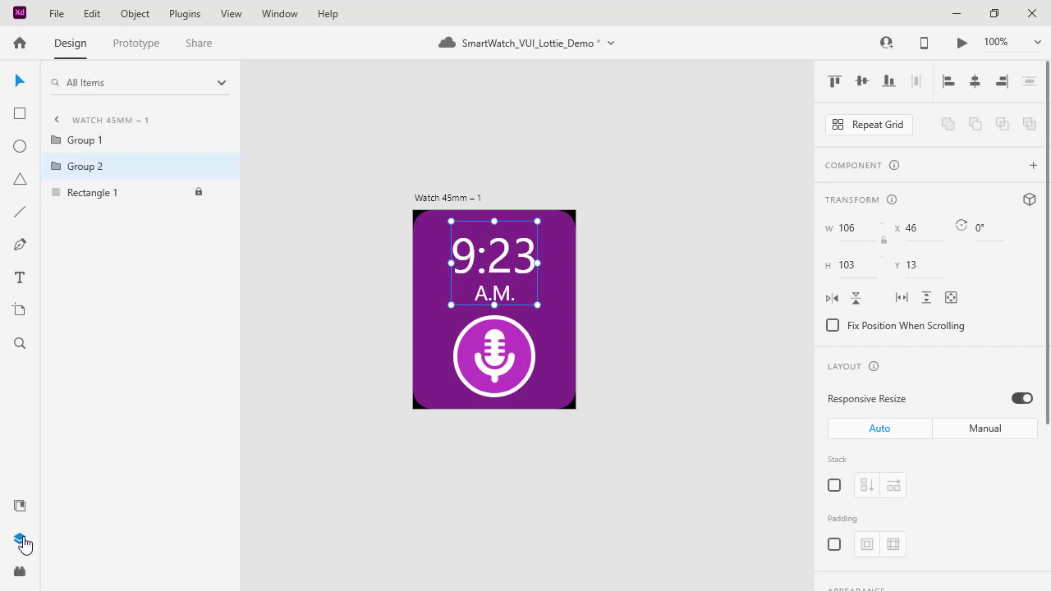
{"action": "left_click", "coordinate": [89, 148]}
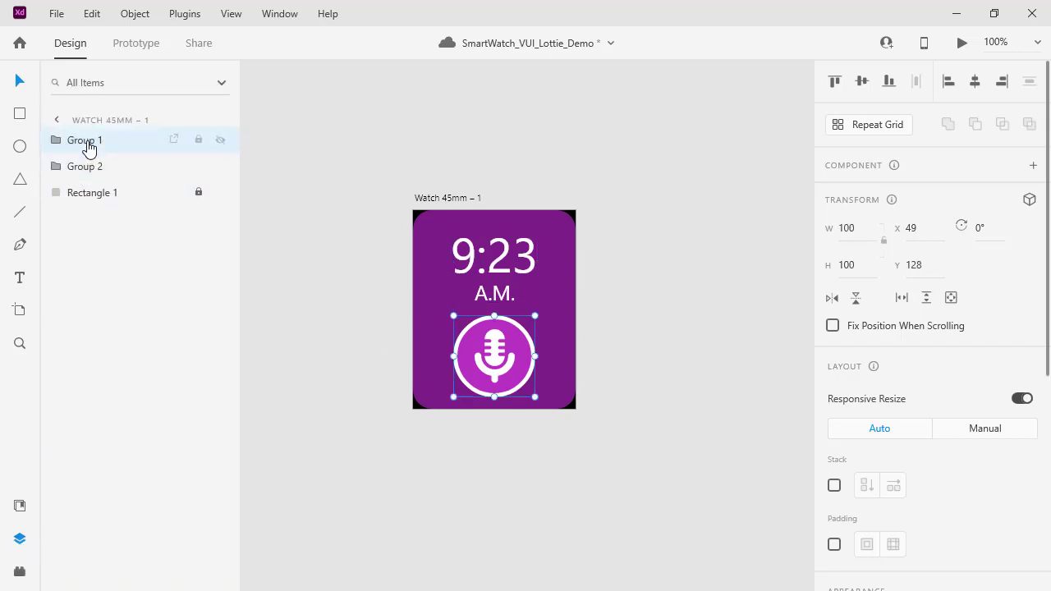
{"action": "double_click", "coordinate": [89, 144]}
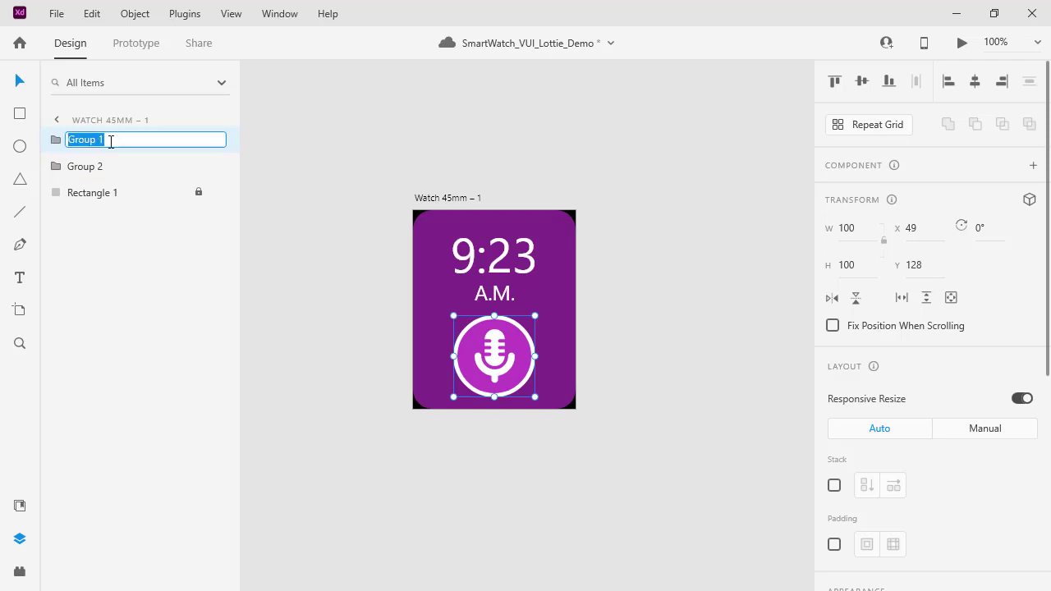
{"action": "type", "text": "mic"}
{"action": "key", "text": "Return"}
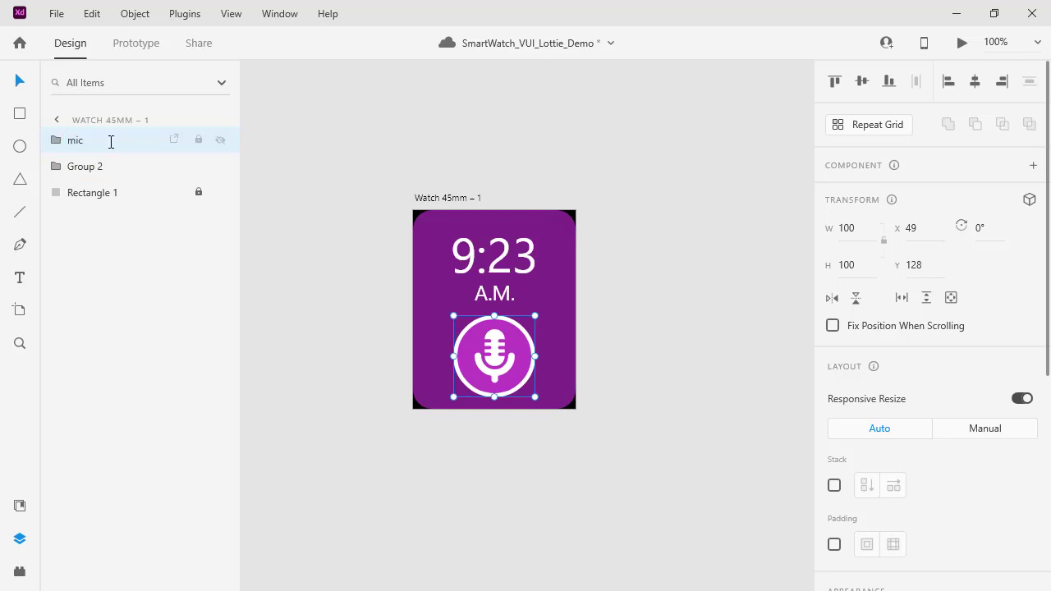
- Rename the group holding the 9:23 and A.M. texts as time
{"action": "left_click", "coordinate": [77, 166]}
{"action": "double_click", "coordinate": [81, 169]}
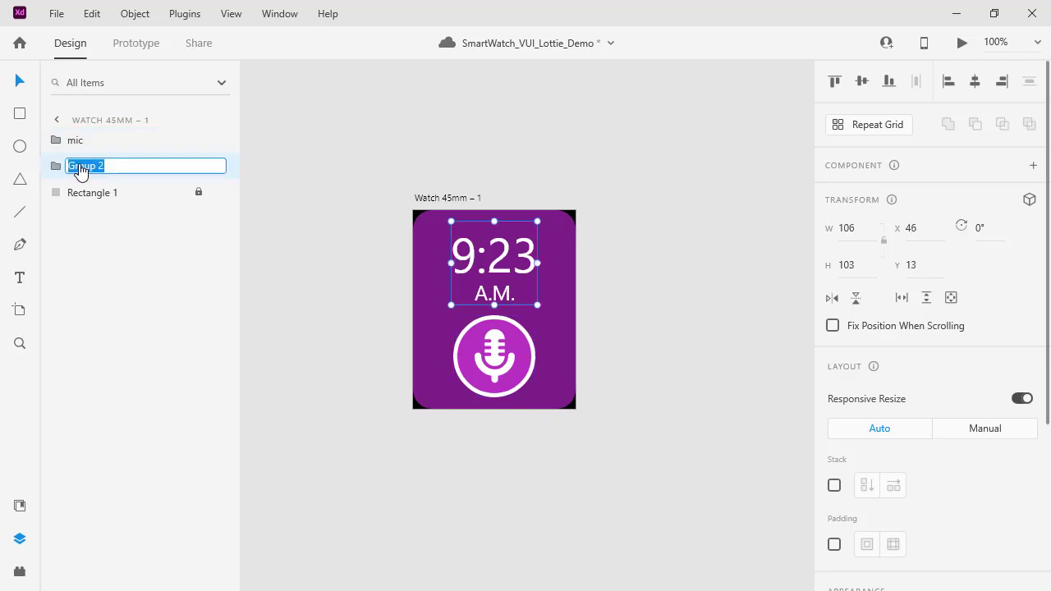
{"action": "type", "text": "time"}
{"action": "key", "text": "Return"}
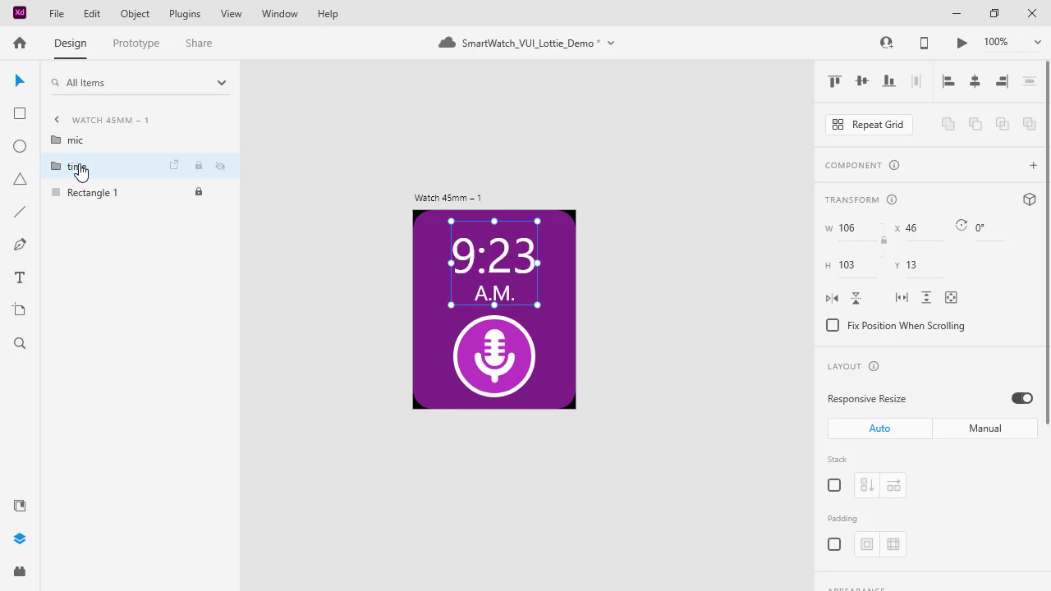
{"action": "left_click", "coordinate": [691, 278]}
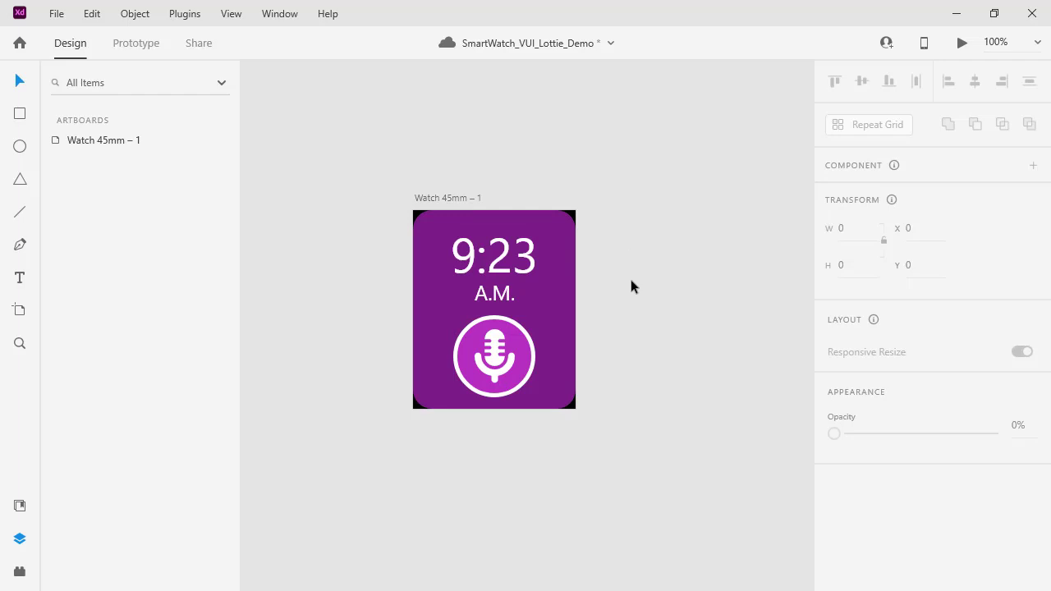
- Duplicate the watch artboard twice to make a row of three side-by-side artboards
{"action": "left_click_drag", "start_coordinate": [628, 287], "coordinate": [487, 282]}
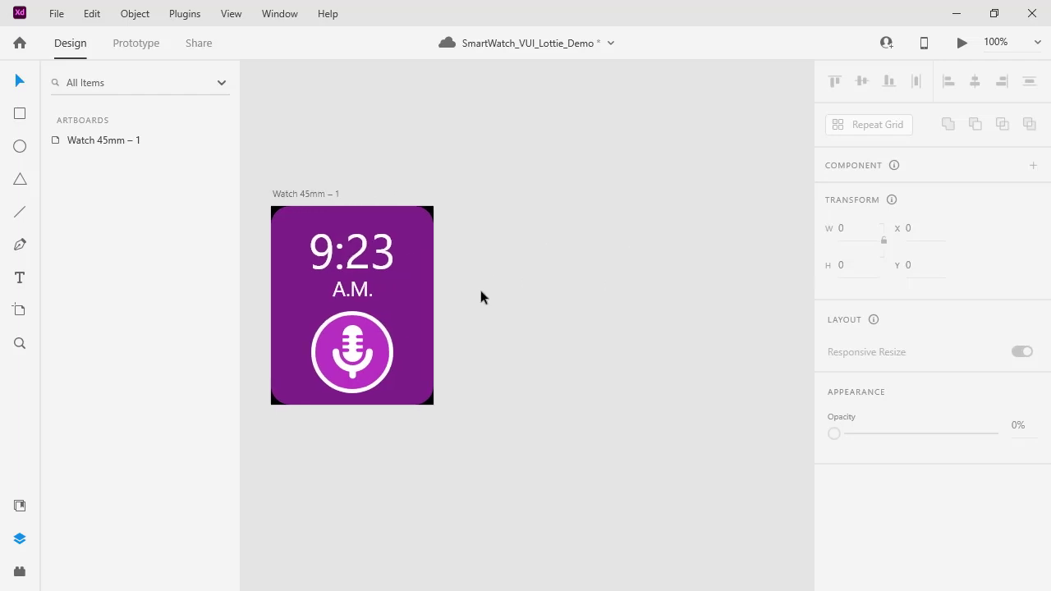
{"action": "left_click", "coordinate": [288, 196]}
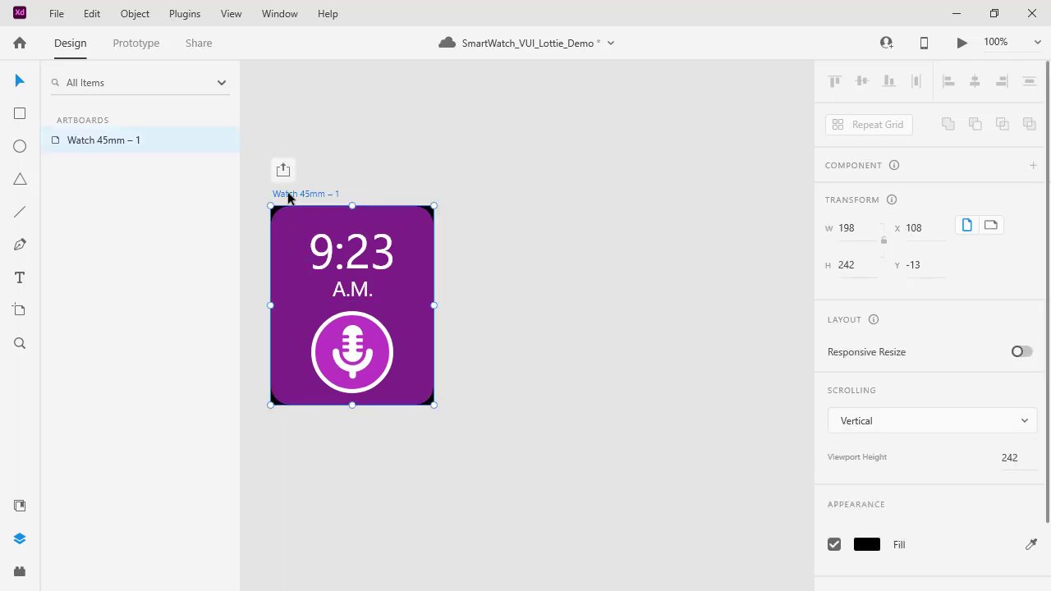
{"action": "left_click_drag", "start_coordinate": [288, 196], "coordinate": [654, 197]}
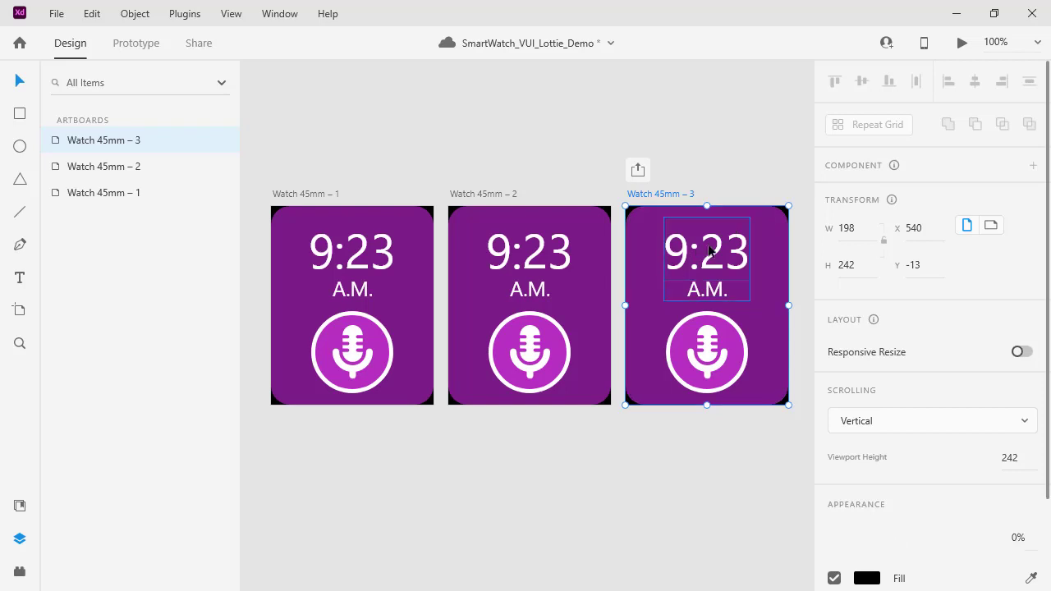
- Delete the time and mic groups from the third artboard, keeping only its purple background
{"action": "left_click", "coordinate": [710, 250]}
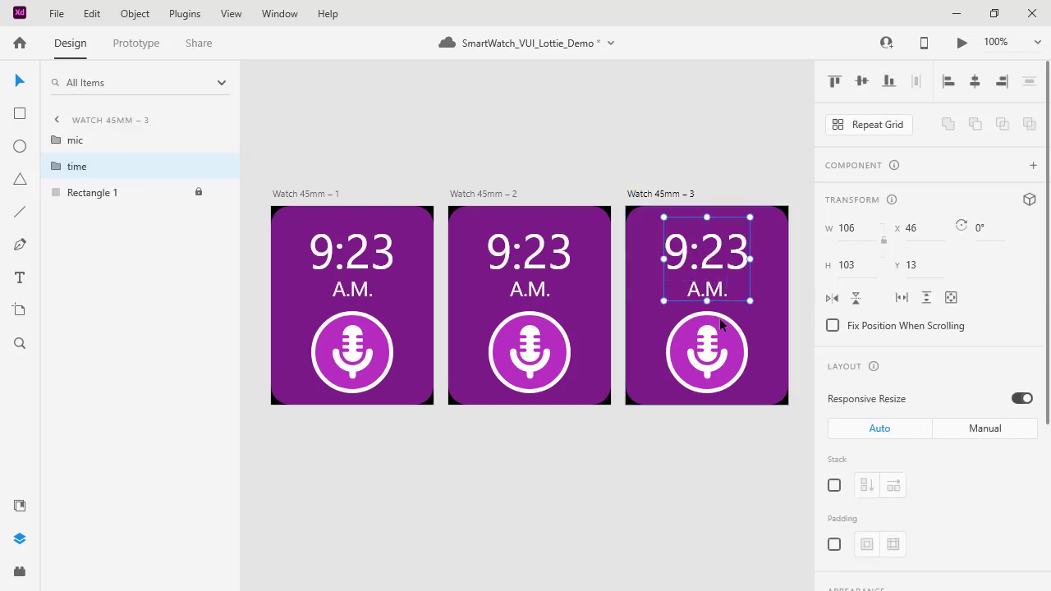
{"action": "key", "text": "Delete"}
{"action": "left_click", "coordinate": [712, 360]}
{"action": "key", "text": "Delete"}
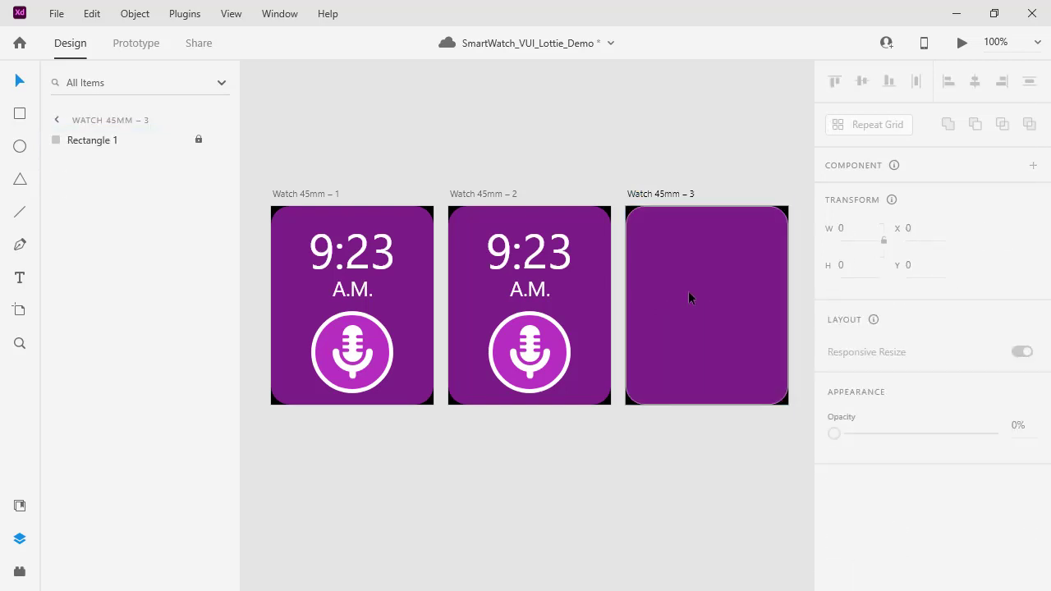
- Move the time group on the second artboard straight up across the artboard's upper edge, to about Y -73
{"action": "left_click", "coordinate": [539, 262]}
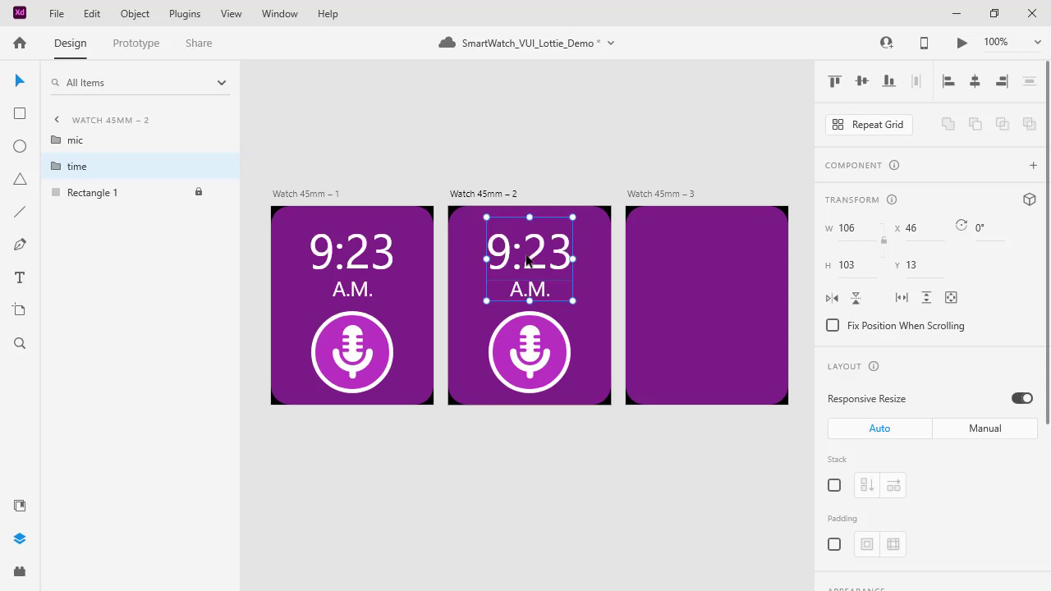
{"action": "left_click_drag", "start_coordinate": [526, 262], "coordinate": [521, 197]}
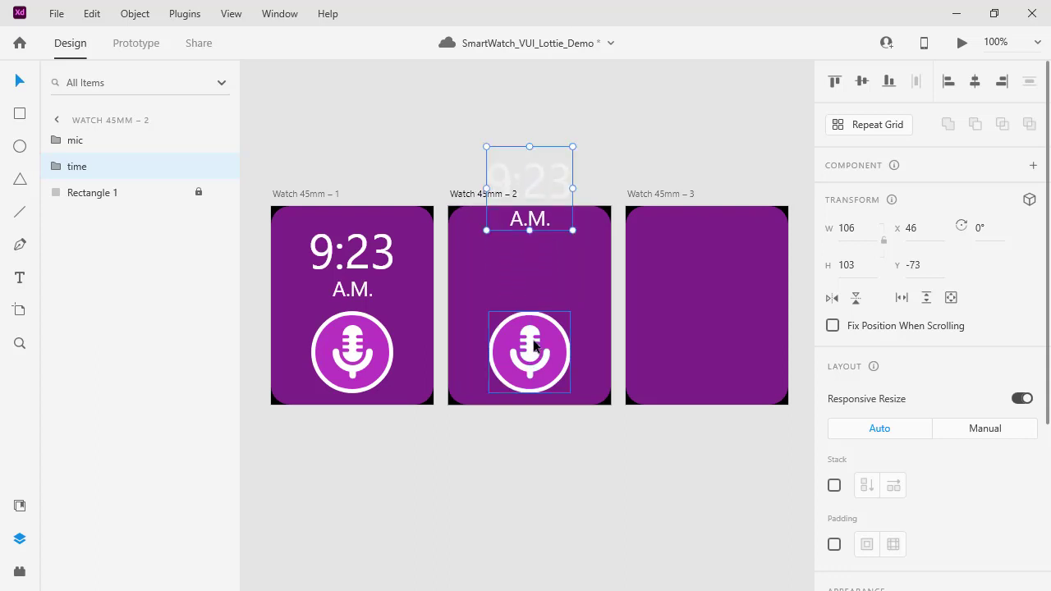
- Move the mic group on the second artboard straight down across its lower edge, and set the mic and time groups' opacity to 0%
{"action": "left_click_drag", "start_coordinate": [533, 346], "coordinate": [541, 416]}
{"action": "left_click", "coordinate": [572, 441]}
{"action": "left_click", "coordinate": [535, 362]}
{"action": "left_click", "coordinate": [542, 188], "text": "shift"}
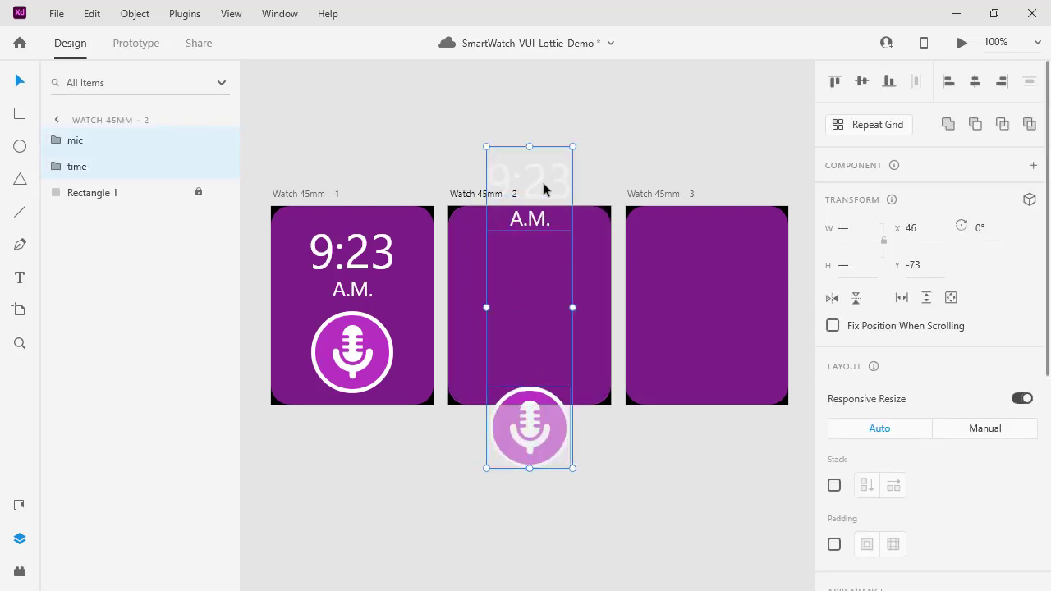
{"action": "scroll", "coordinate": [930, 370], "scroll_direction": "down", "scroll_amount": 5}
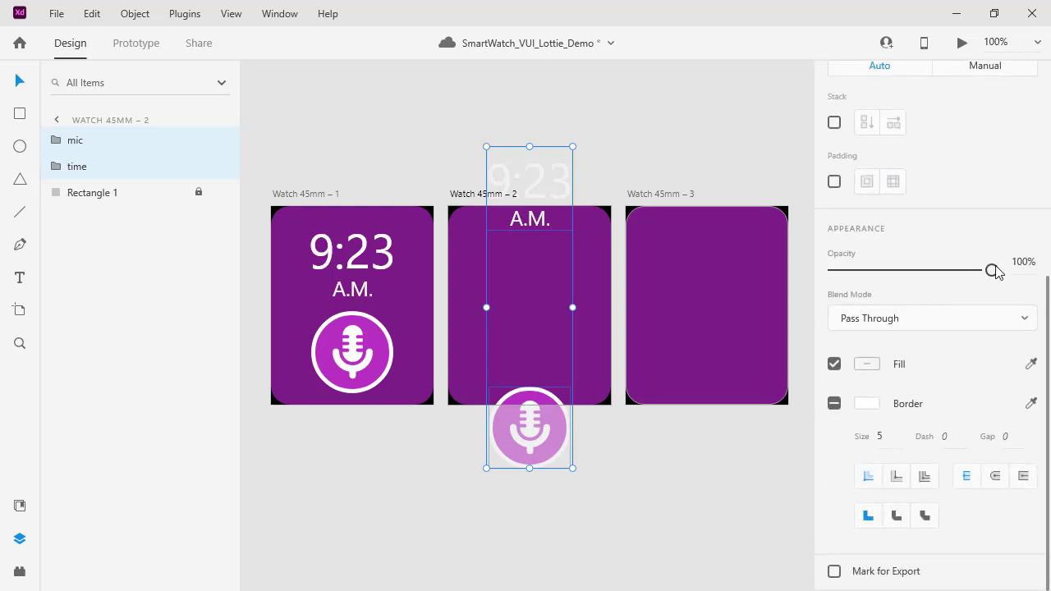
{"action": "left_click_drag", "start_coordinate": [991, 273], "coordinate": [821, 271]}
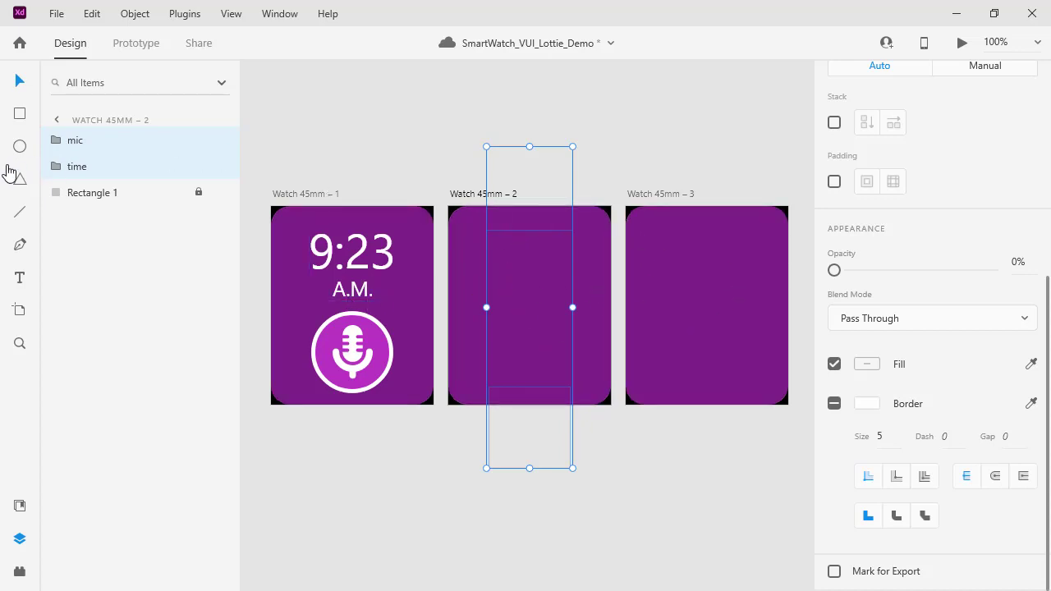
- Add the text "listening..." and place it in the middle of the third artboard
{"action": "left_click", "coordinate": [20, 277]}
{"action": "left_click", "coordinate": [667, 539]}
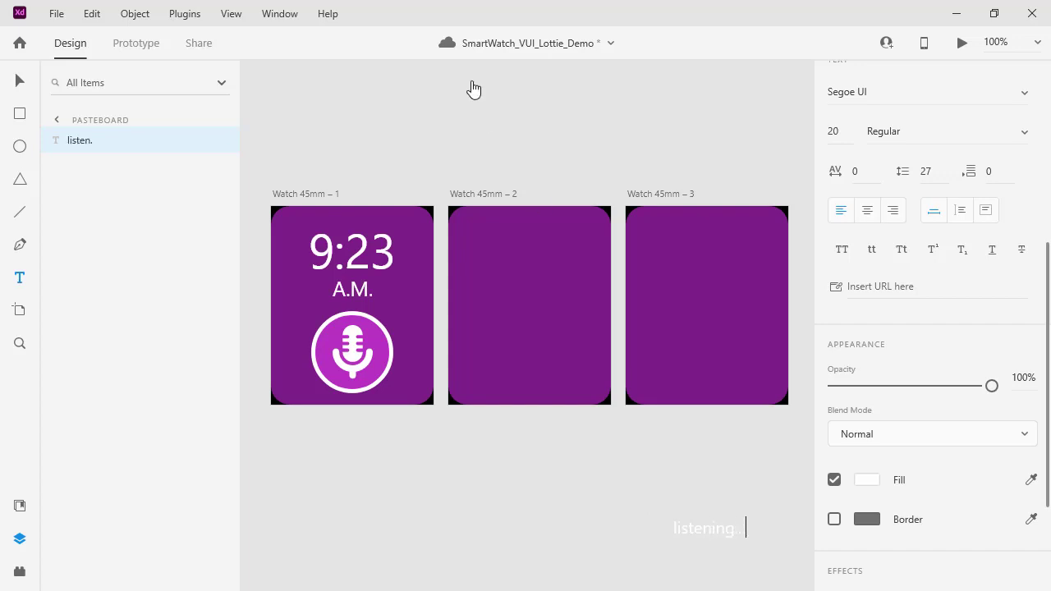
{"action": "left_click", "coordinate": [19, 82]}
{"action": "left_click_drag", "start_coordinate": [718, 530], "coordinate": [704, 311]}
- Copy the "listening..." text to the same place on the second artboard and set the copy's opacity to 0%
{"action": "left_click", "coordinate": [510, 309]}
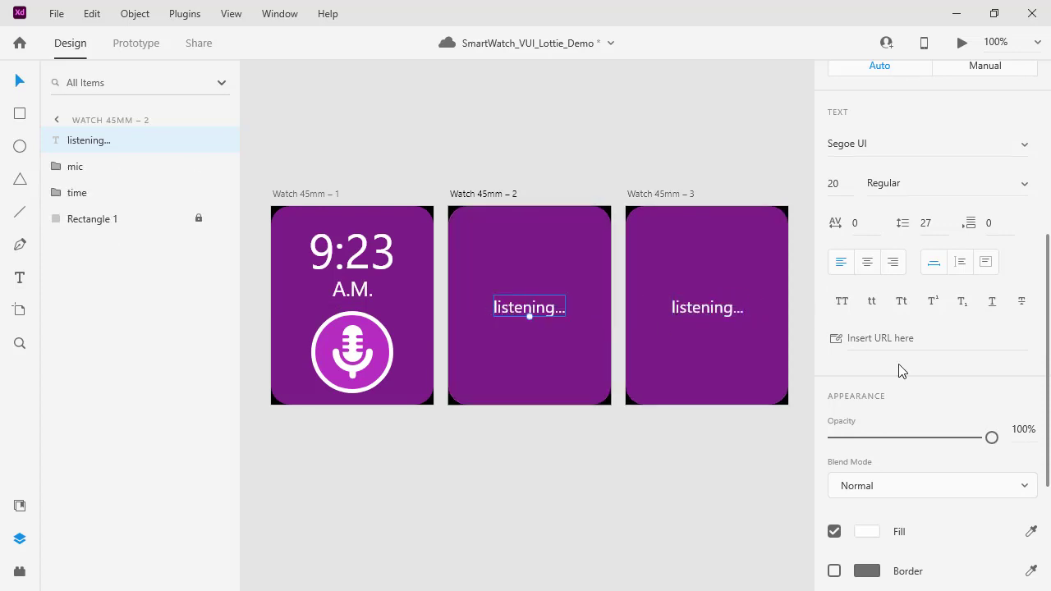
{"action": "left_click_drag", "start_coordinate": [992, 437], "coordinate": [819, 441]}
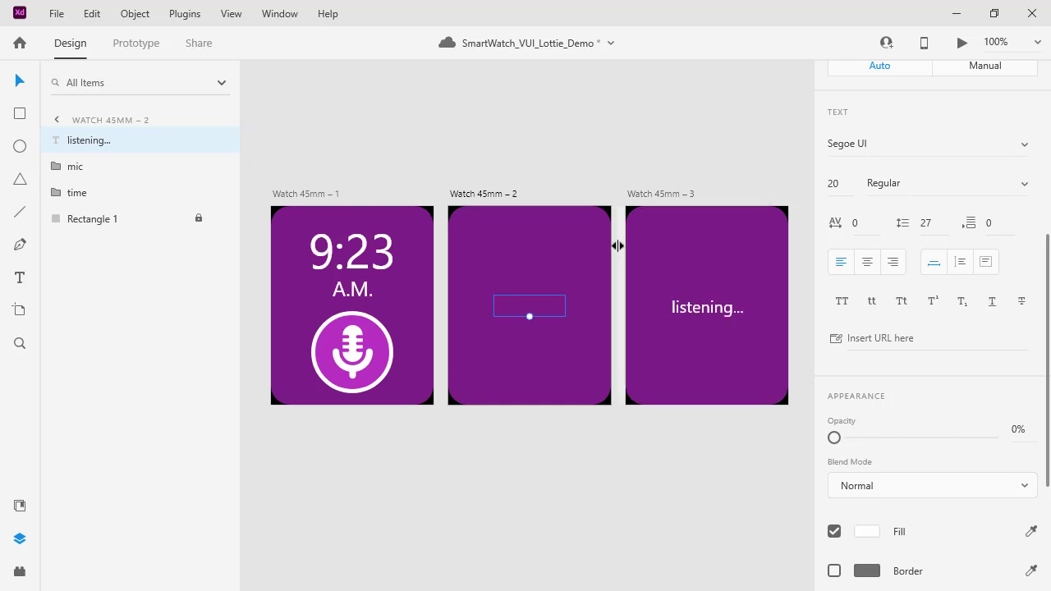
- Link the first artboard's mic group to Watch 45mm – 2 with a Tap-triggered Auto-Animate interaction in Prototype mode
{"action": "left_click", "coordinate": [318, 197]}
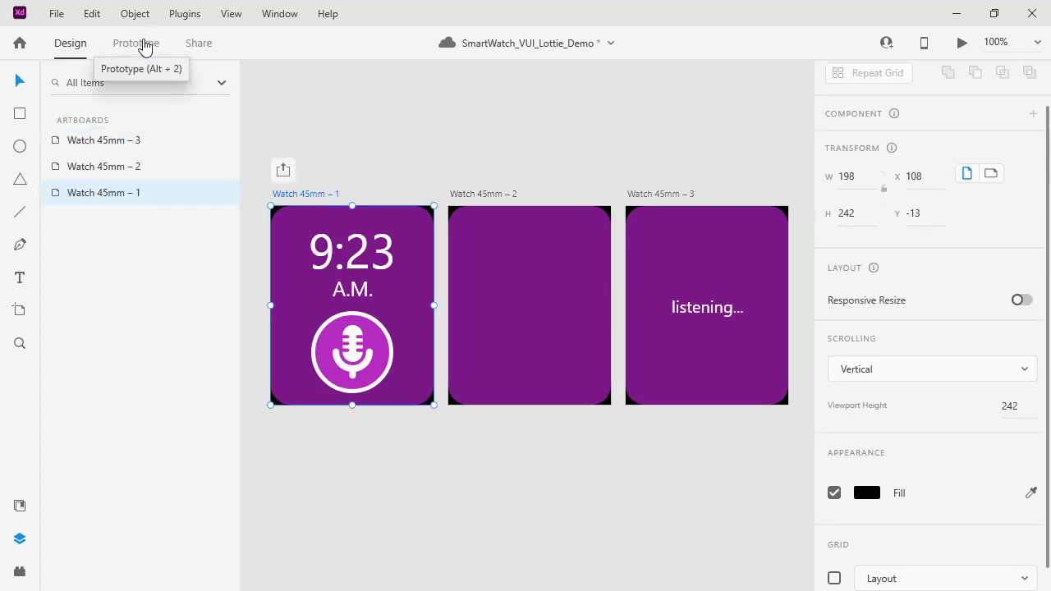
{"action": "left_click", "coordinate": [143, 45]}
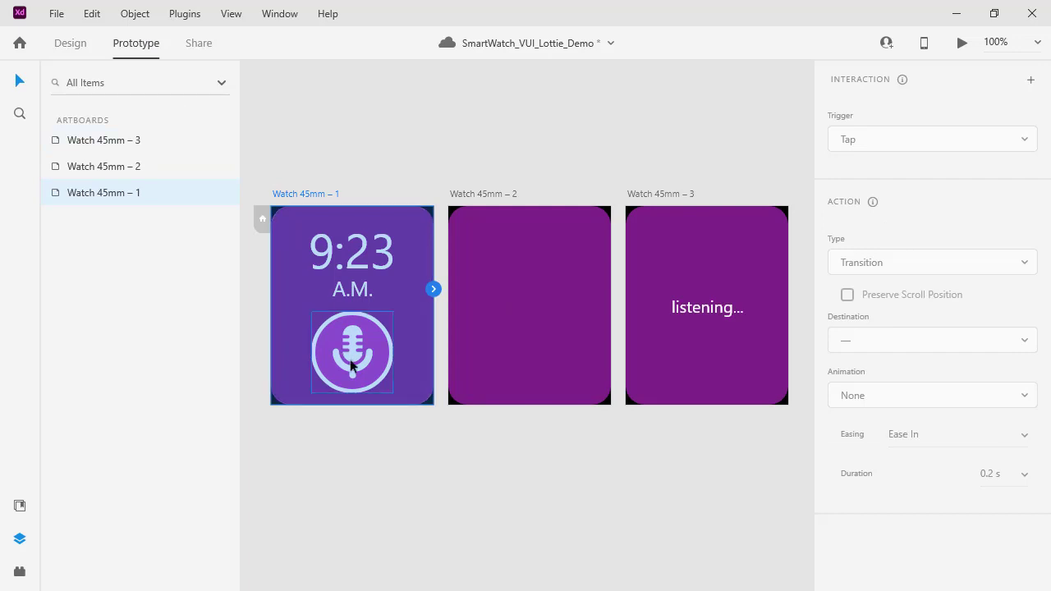
{"action": "left_click", "coordinate": [374, 350]}
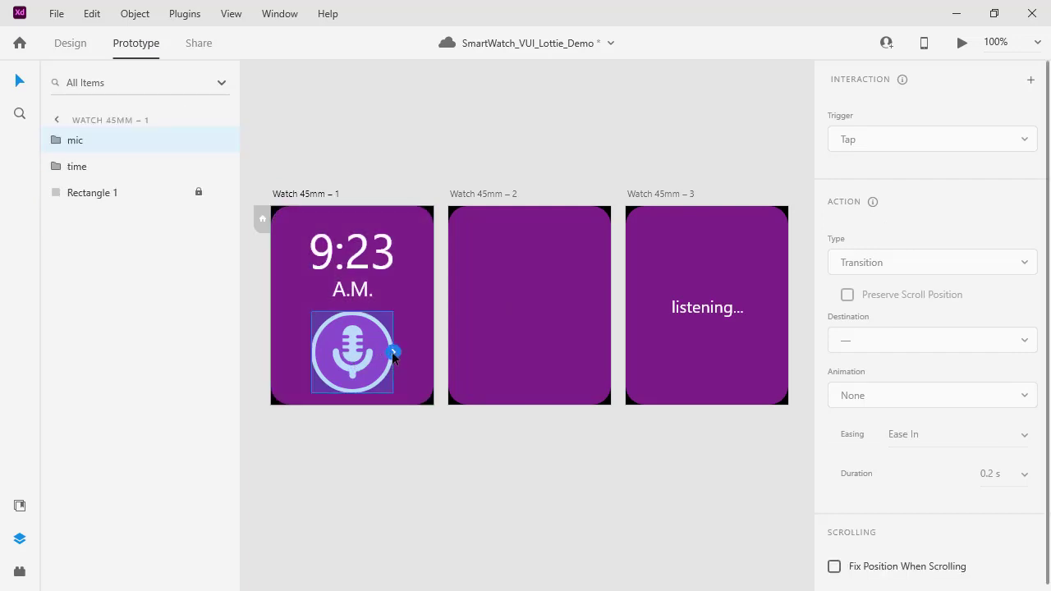
{"action": "left_click", "coordinate": [393, 353]}
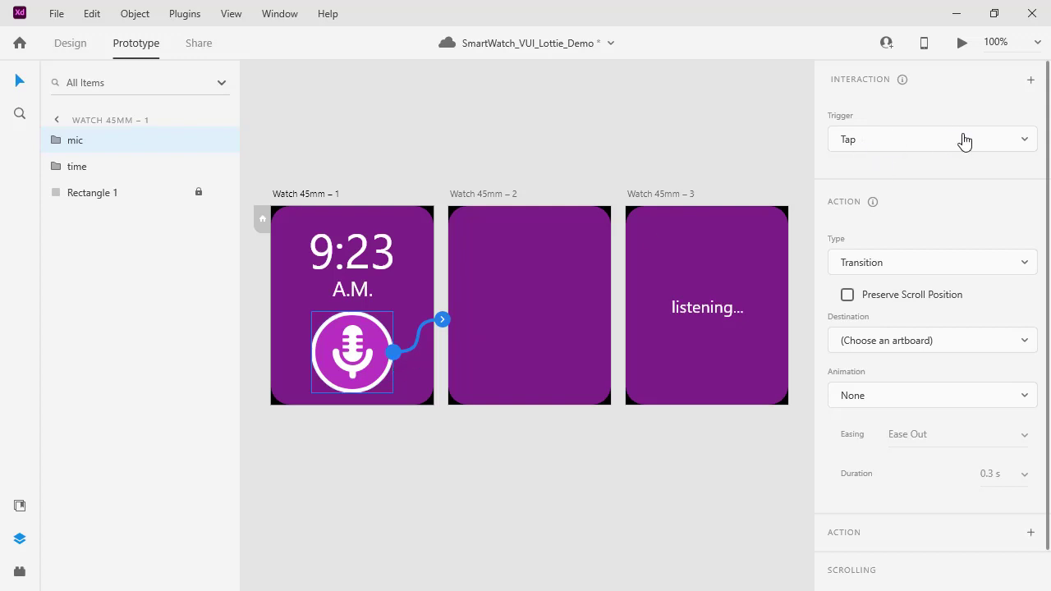
{"action": "scroll", "coordinate": [942, 179], "scroll_direction": "down", "scroll_amount": 1}
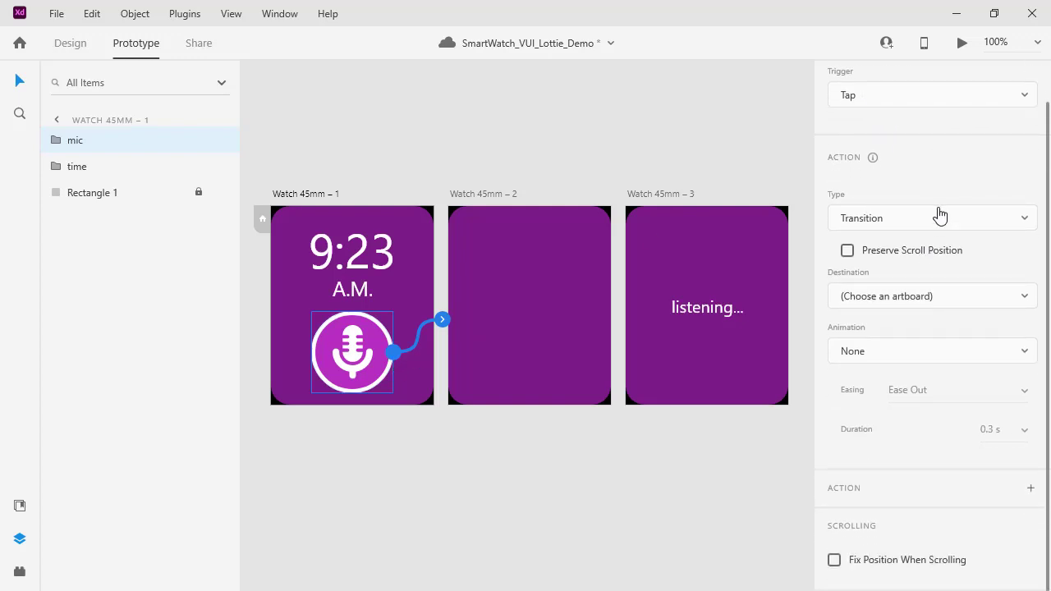
{"action": "left_click", "coordinate": [938, 216]}
{"action": "left_click", "coordinate": [892, 184]}
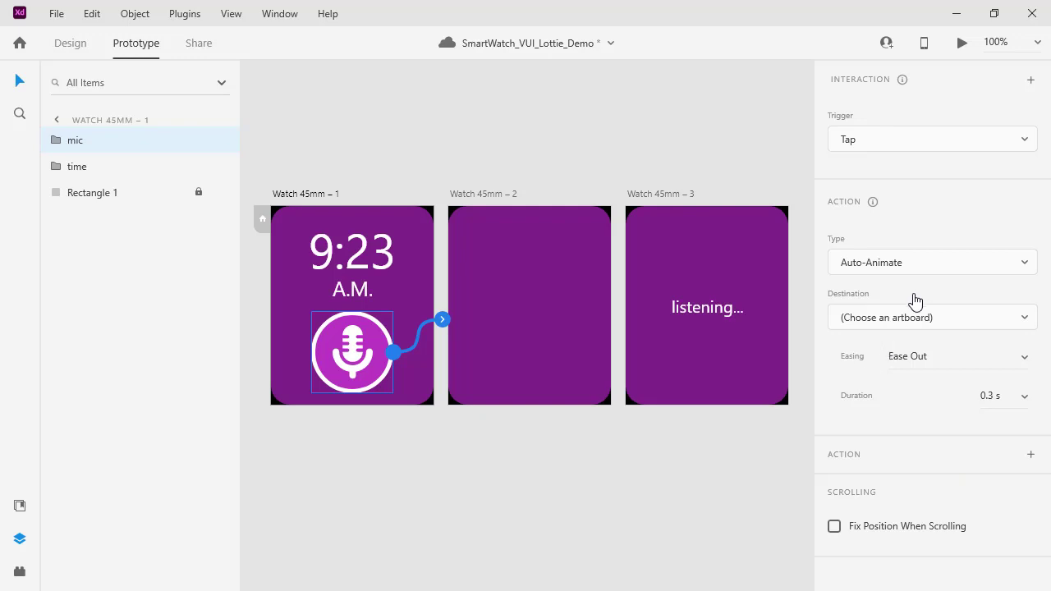
{"action": "left_click", "coordinate": [908, 325]}
{"action": "left_click", "coordinate": [902, 371]}
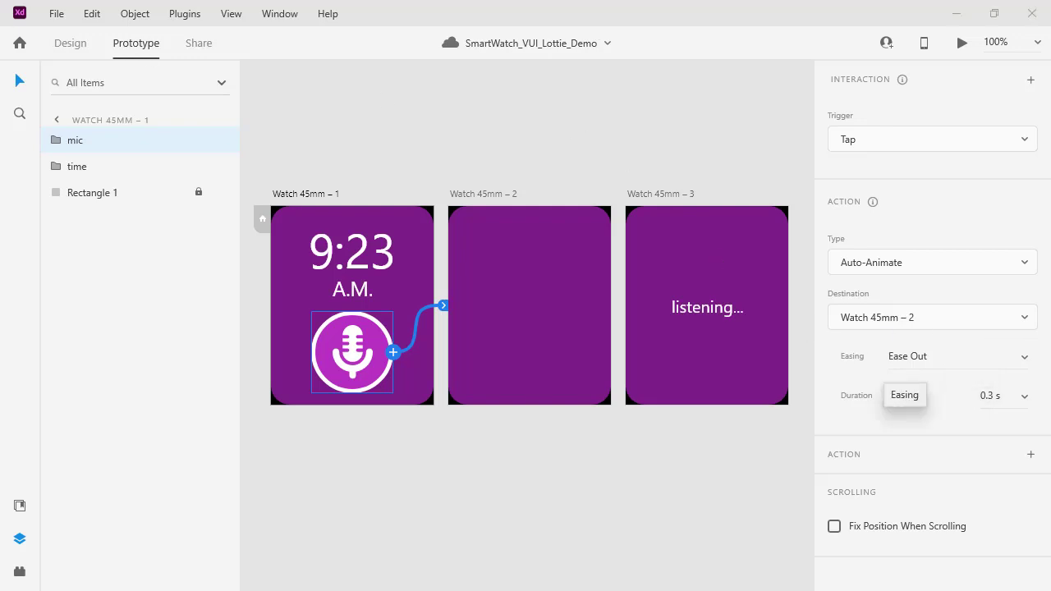
- Keep the mic interaction's easing at Ease Out and set its duration to 0.5 s
{"action": "left_click", "coordinate": [969, 359]}
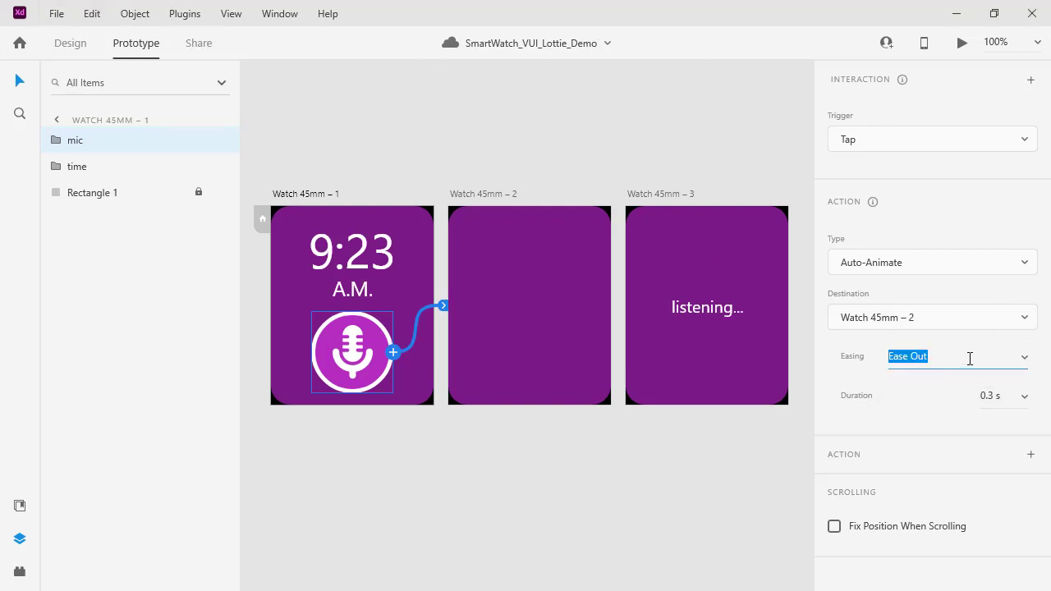
{"action": "left_click", "coordinate": [994, 394]}
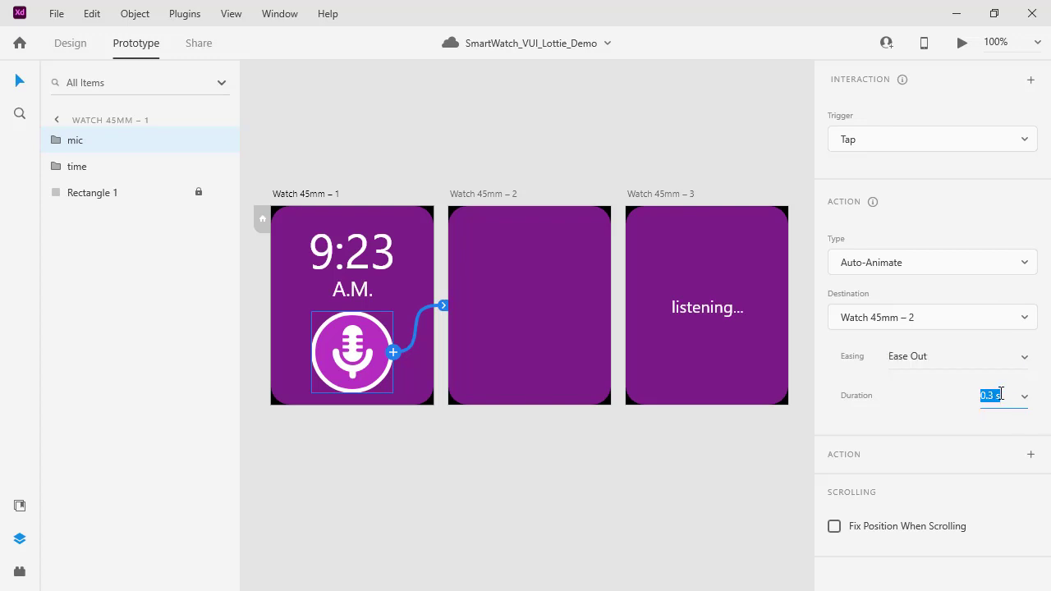
{"action": "left_click", "coordinate": [995, 394]}
- Link the second artboard to Watch 45mm – 3 with Auto-Animate and set the trigger to Time
{"action": "left_click", "coordinate": [480, 197]}
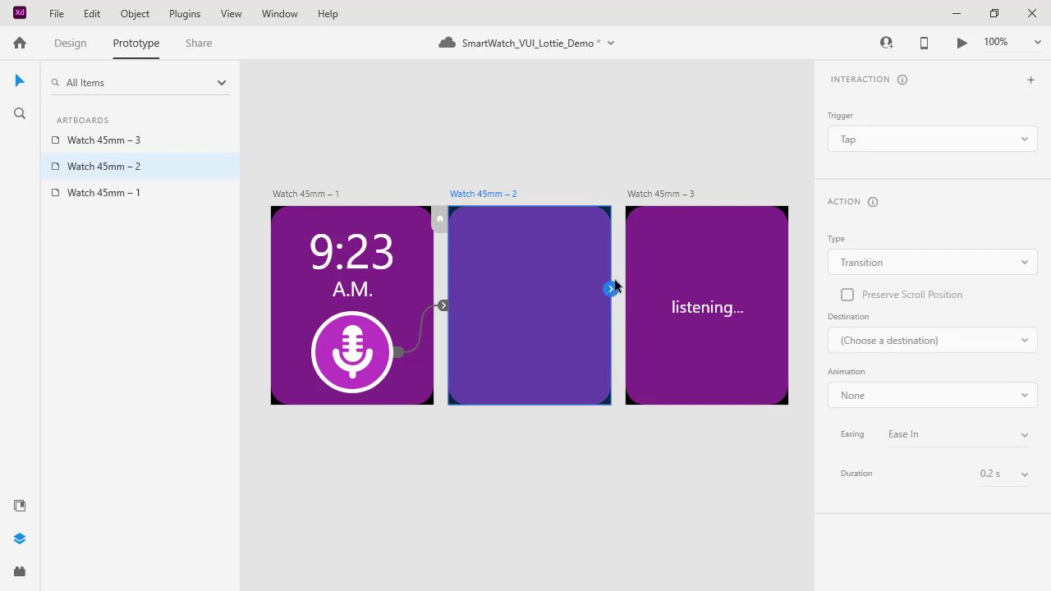
{"action": "left_click_drag", "start_coordinate": [615, 286], "coordinate": [644, 215]}
{"action": "left_click", "coordinate": [901, 141]}
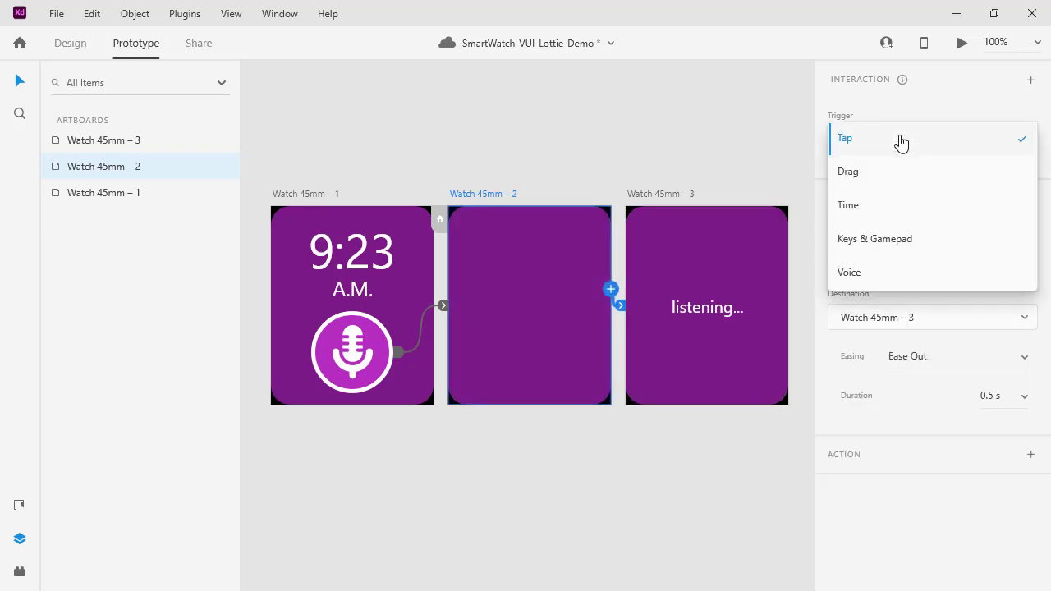
{"action": "left_click", "coordinate": [875, 206]}
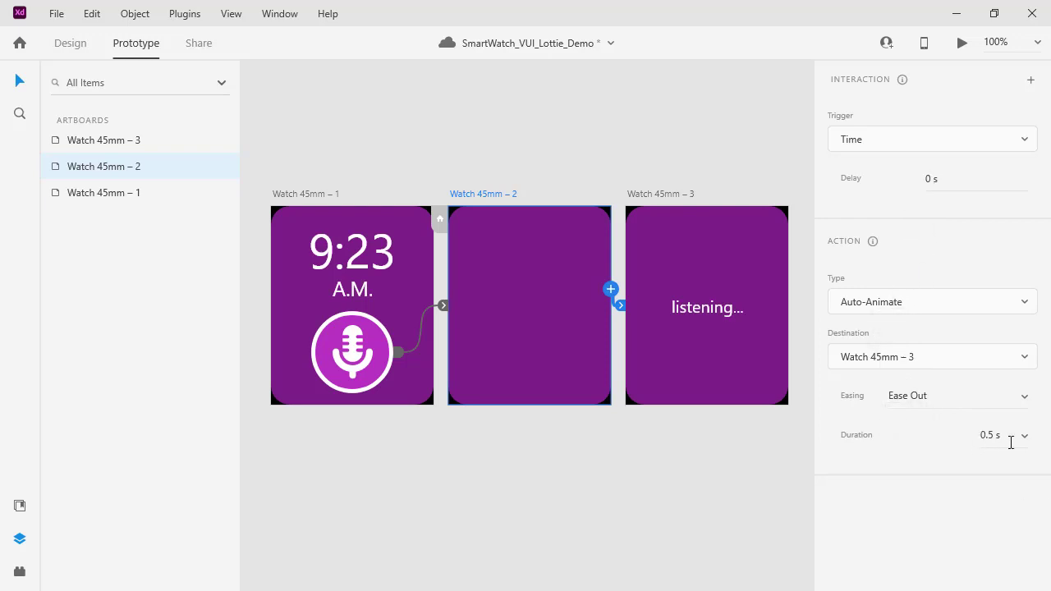
- Preview the prototype from the first artboard, test the mic interaction, and close the preview
{"action": "left_click", "coordinate": [293, 195]}
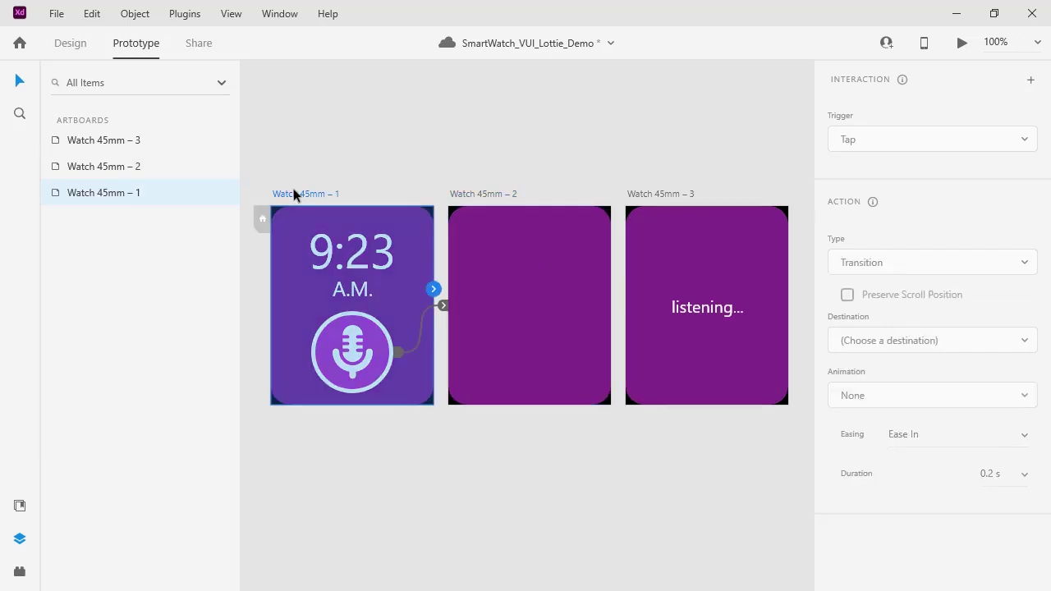
{"action": "left_click", "coordinate": [963, 44]}
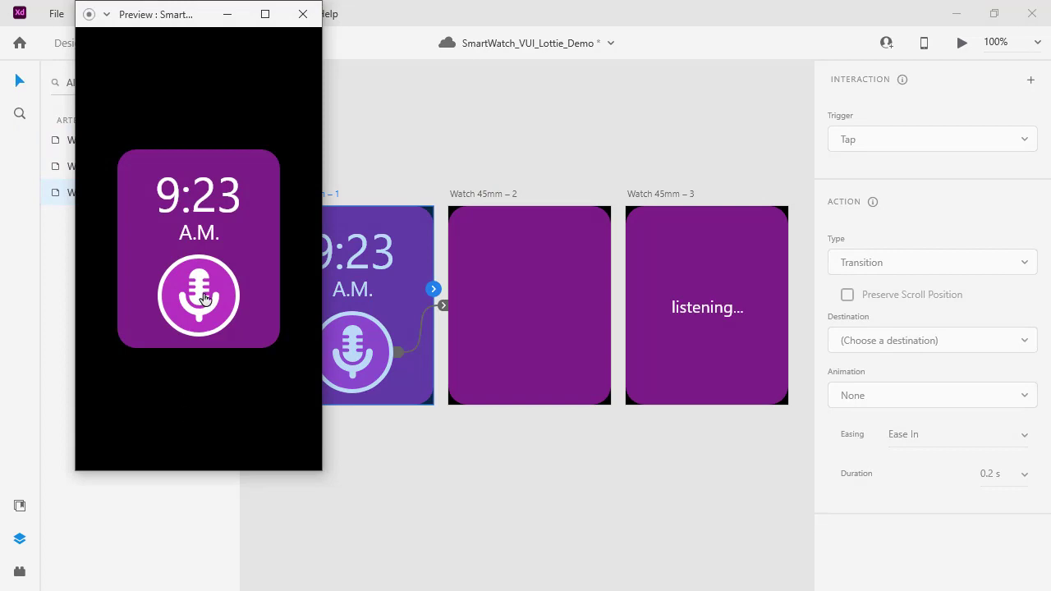
{"action": "left_click", "coordinate": [206, 299]}
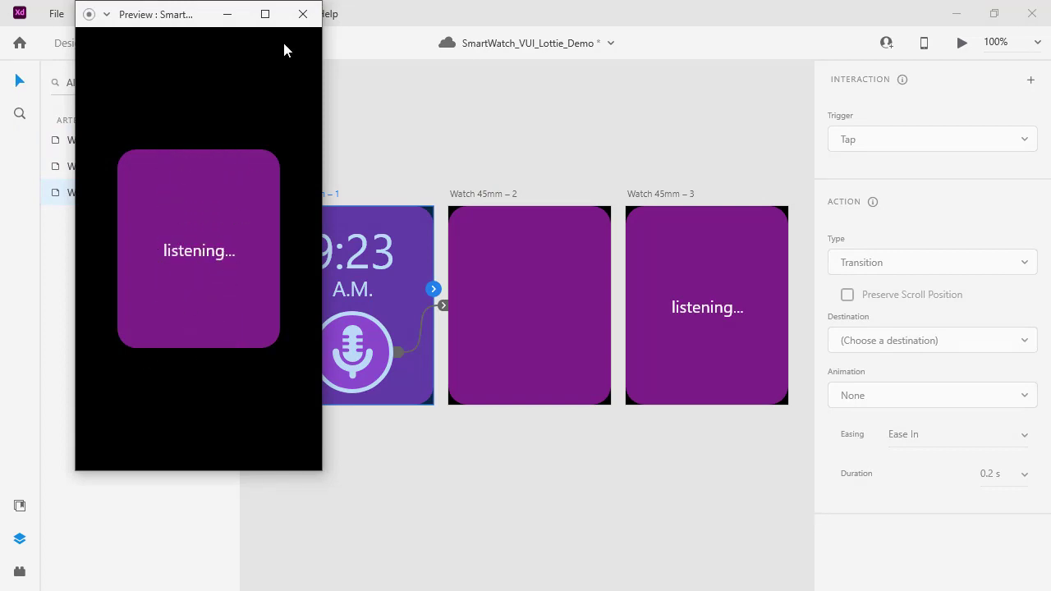
{"action": "left_click", "coordinate": [302, 13]}
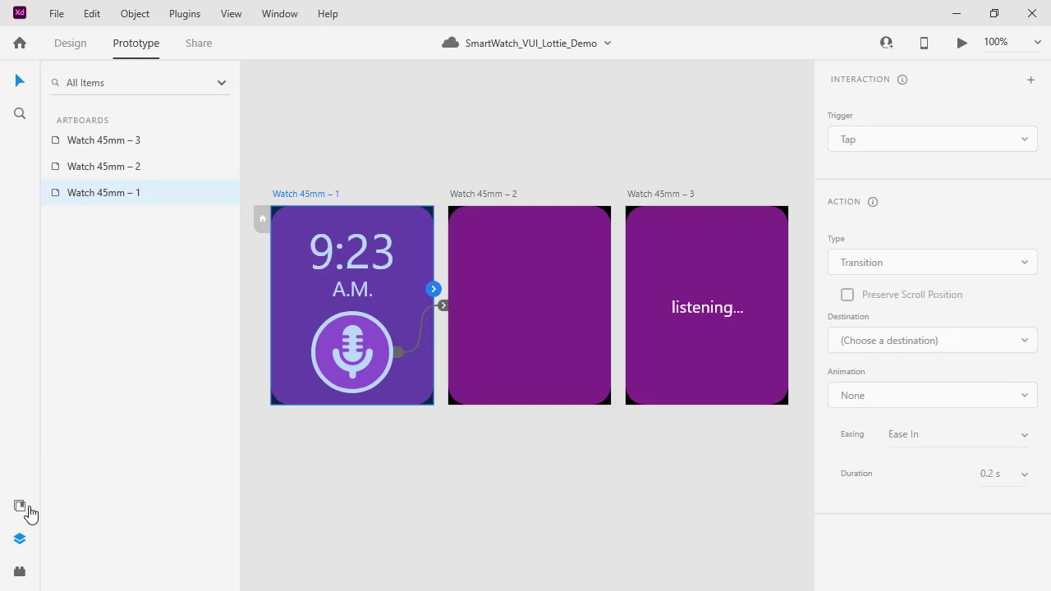
- Open the LottieFiles plugin and search its animations for "voice"
{"action": "left_click", "coordinate": [19, 573]}
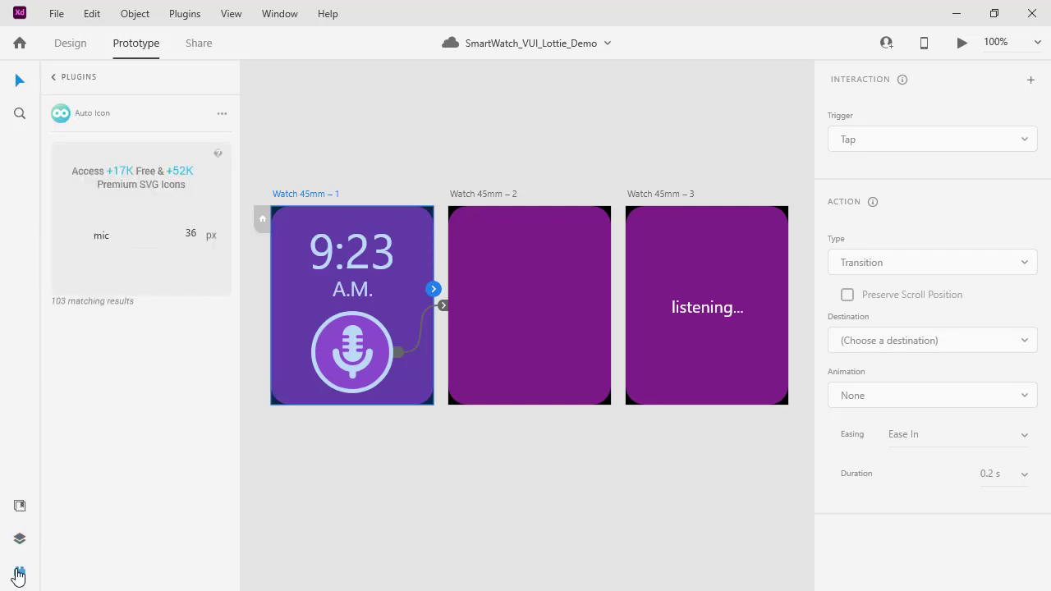
{"action": "left_click", "coordinate": [57, 79]}
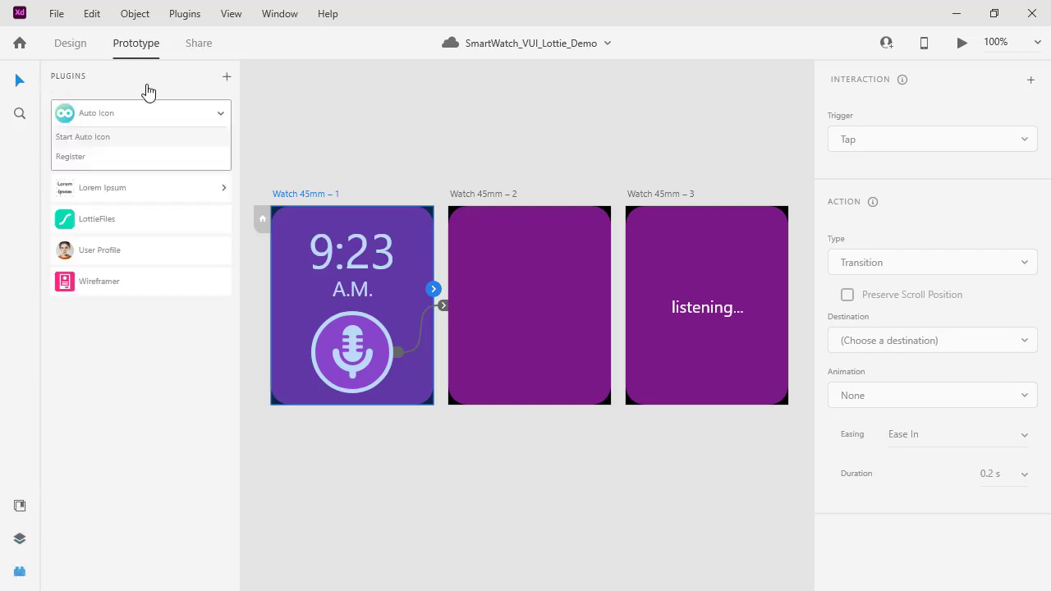
{"action": "left_click", "coordinate": [126, 221]}
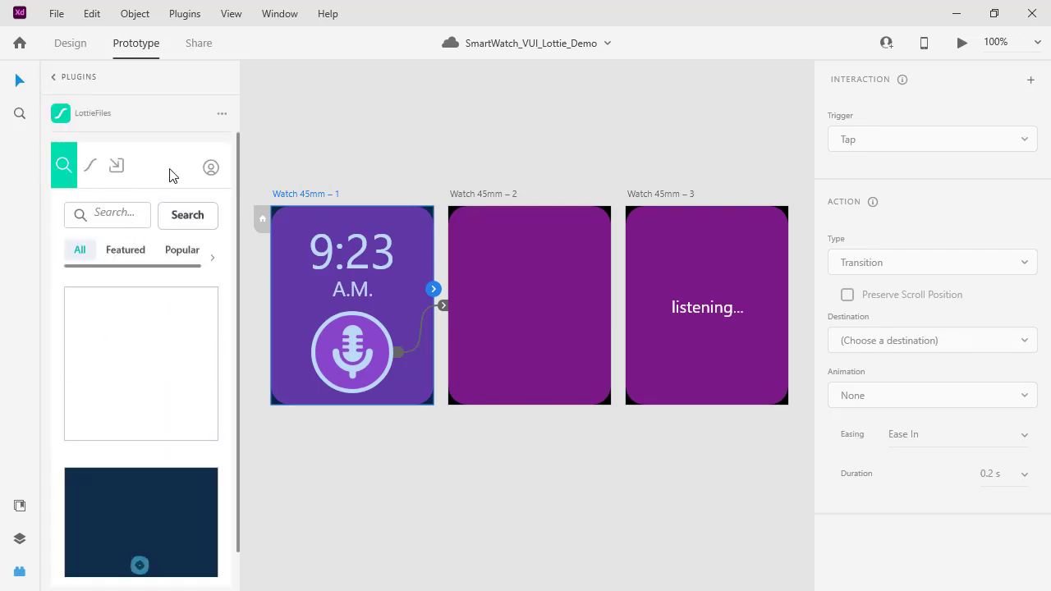
{"action": "left_click", "coordinate": [109, 220]}
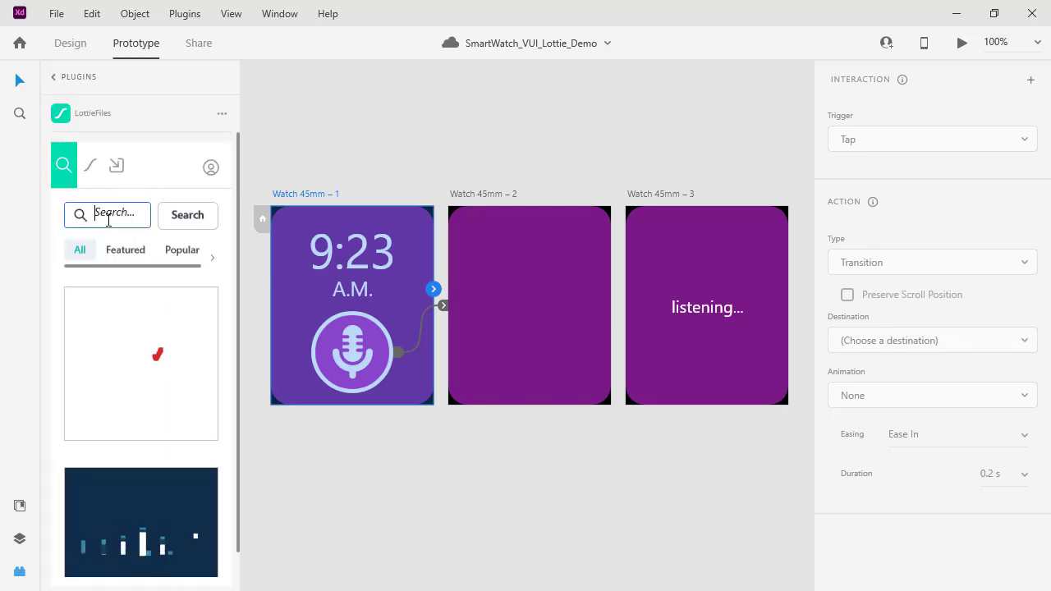
{"action": "type", "text": "voic"}
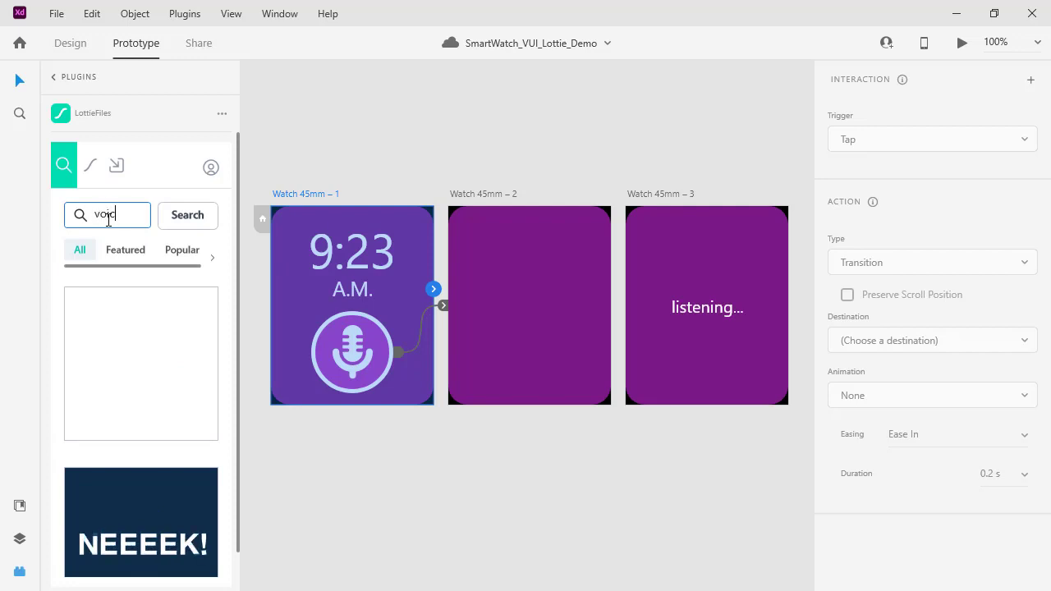
{"action": "type", "text": "e"}
{"action": "key", "text": "Return"}
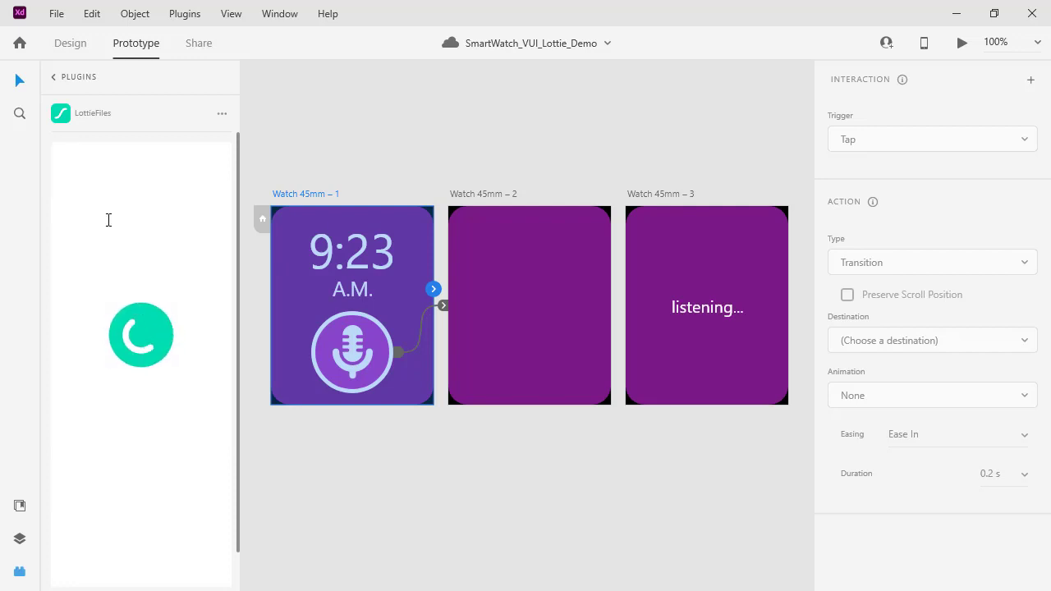
- Insert the VUI Animation 7227 Lottie from the results, move it onto the third artboard, and return to that artboard's layers
{"action": "scroll", "coordinate": [166, 335], "scroll_direction": "down", "scroll_amount": 1}
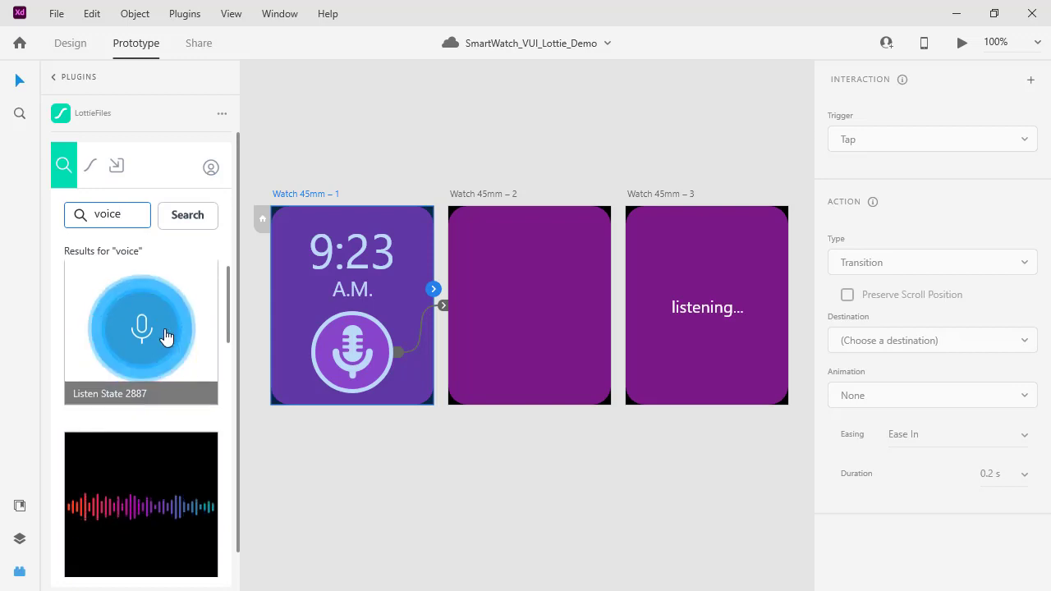
{"action": "scroll", "coordinate": [166, 333], "scroll_direction": "down", "scroll_amount": 3}
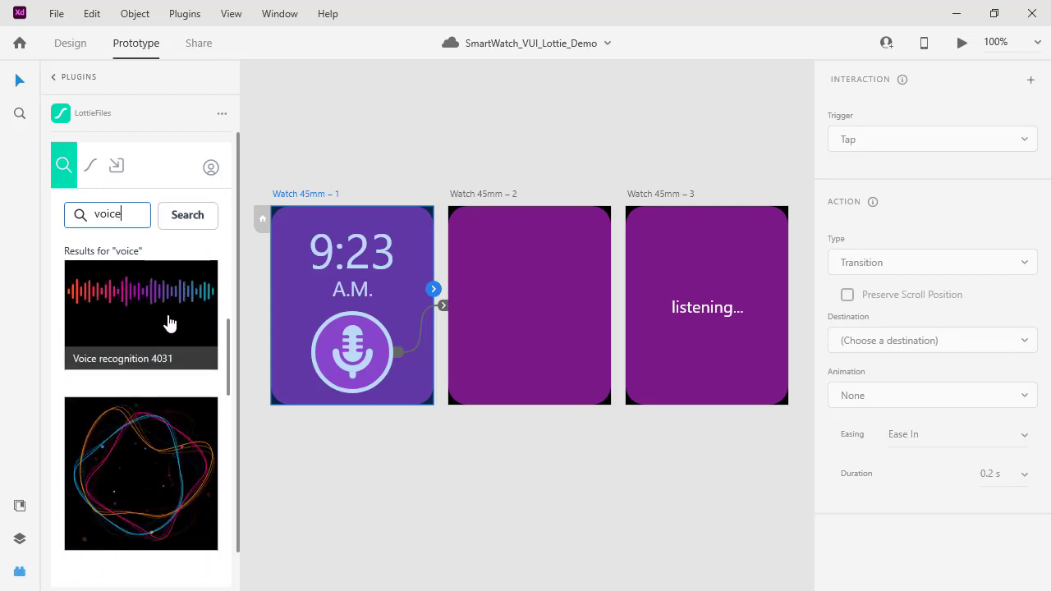
{"action": "scroll", "coordinate": [169, 323], "scroll_direction": "down", "scroll_amount": 4}
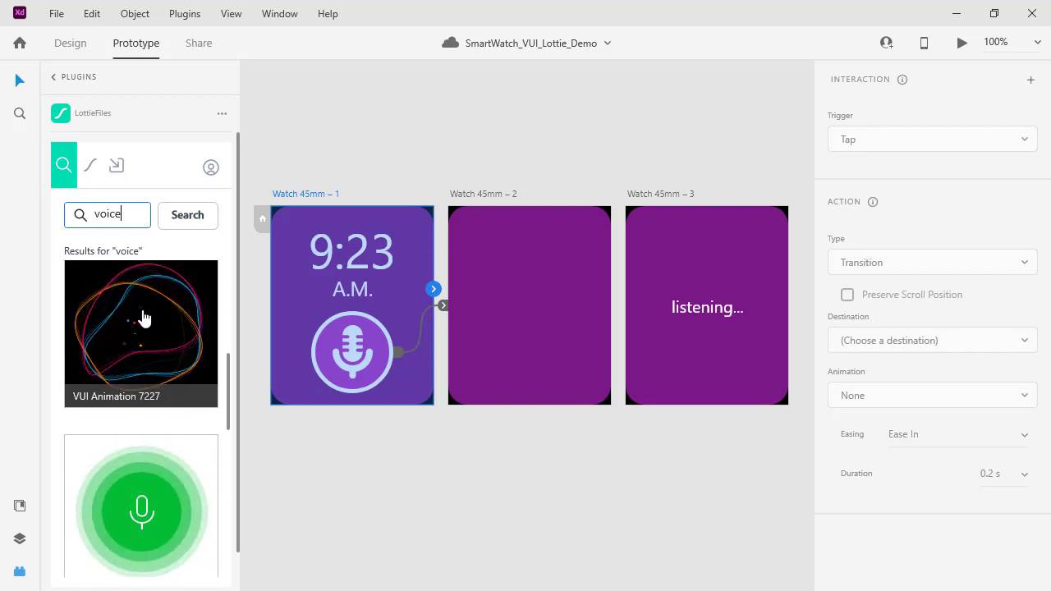
{"action": "left_click_drag", "start_coordinate": [143, 327], "coordinate": [662, 517]}
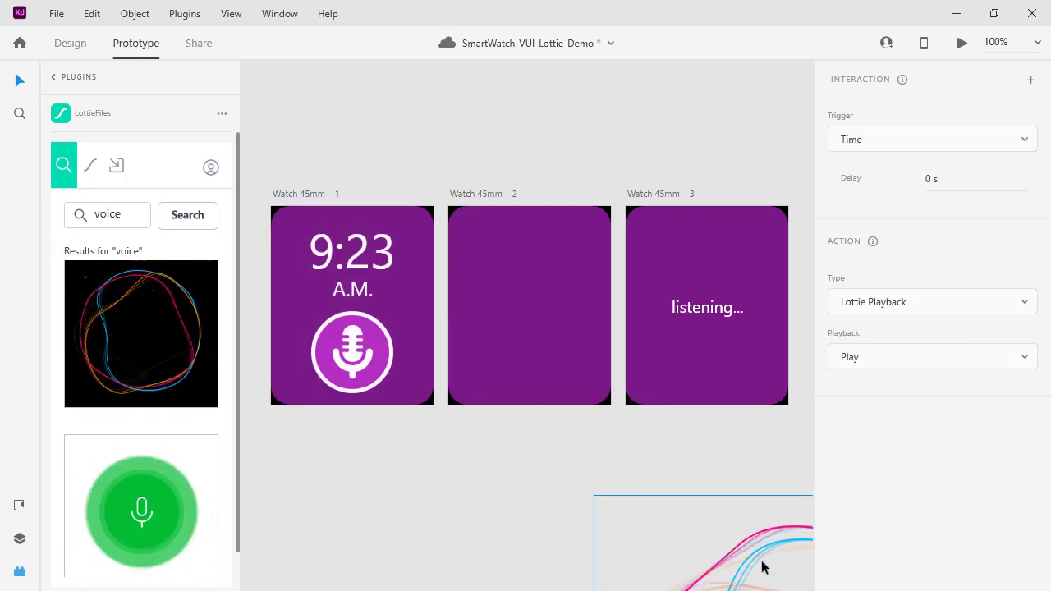
{"action": "left_click_drag", "start_coordinate": [760, 565], "coordinate": [688, 229]}
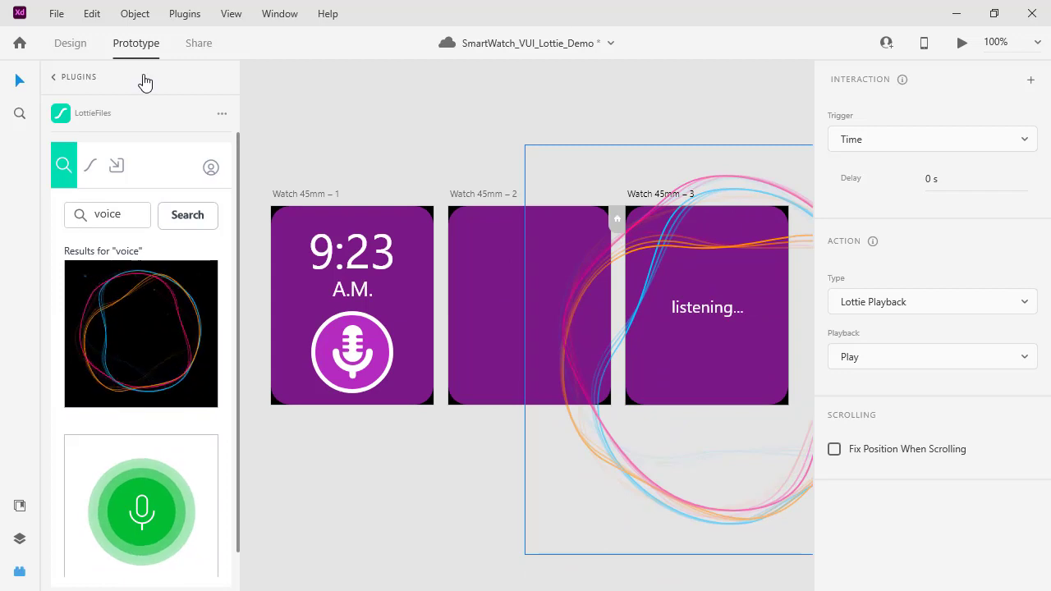
{"action": "left_click", "coordinate": [56, 78]}
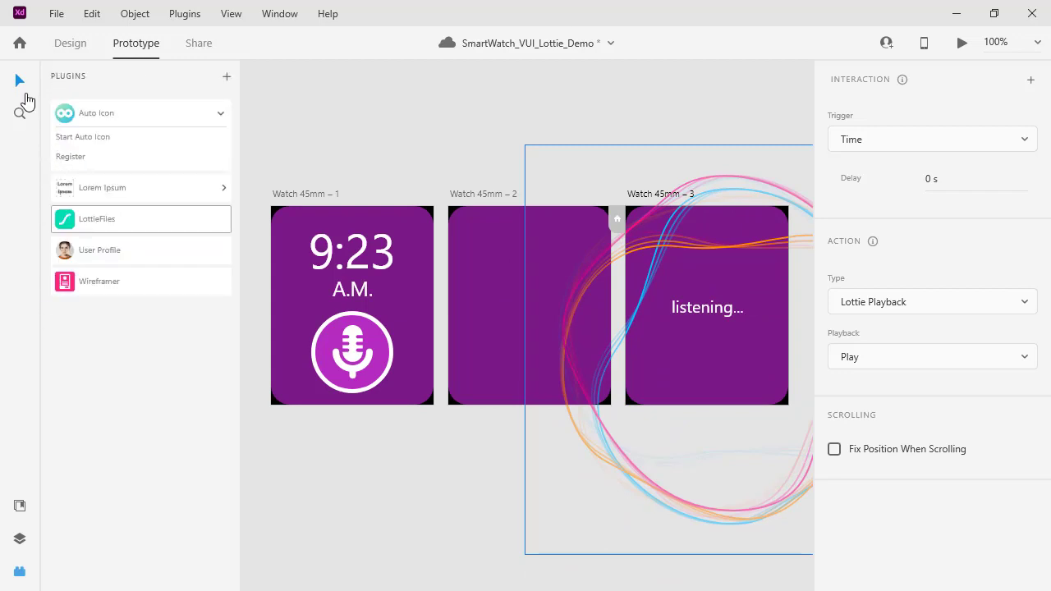
{"action": "left_click", "coordinate": [19, 507]}
{"action": "left_click", "coordinate": [19, 539]}
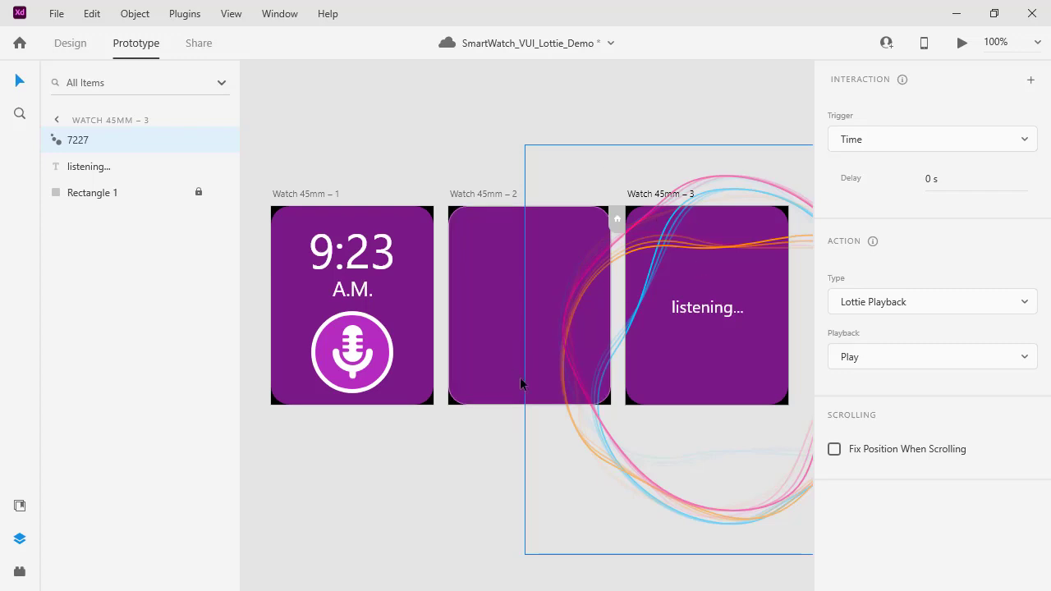
- Scale the 7227 Lottie down to about 185 × 185 and centre it around the "listening..." text on the third artboard
{"action": "scroll", "coordinate": [411, 386], "scroll_direction": "right", "scroll_amount": 3}
{"action": "scroll", "coordinate": [411, 386], "scroll_direction": "down", "scroll_amount": 1}
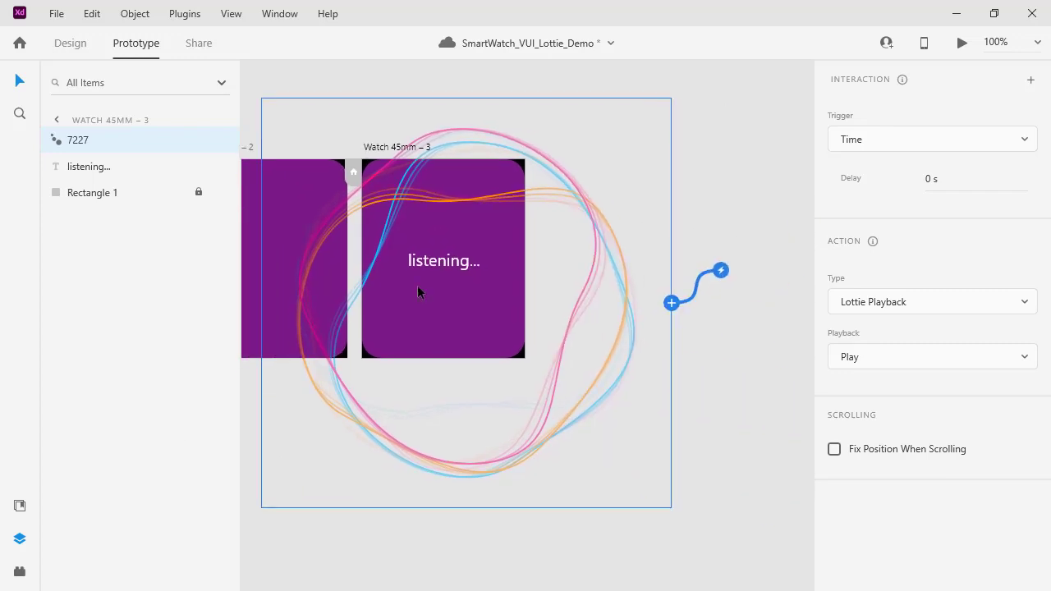
{"action": "left_click_drag", "start_coordinate": [526, 148], "coordinate": [557, 153]}
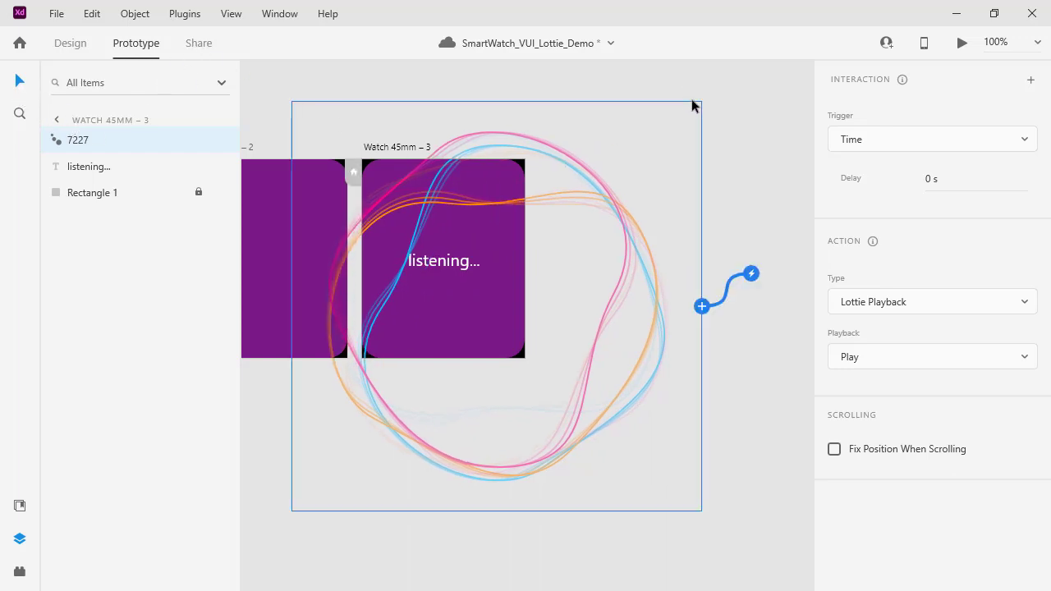
{"action": "left_click", "coordinate": [71, 41]}
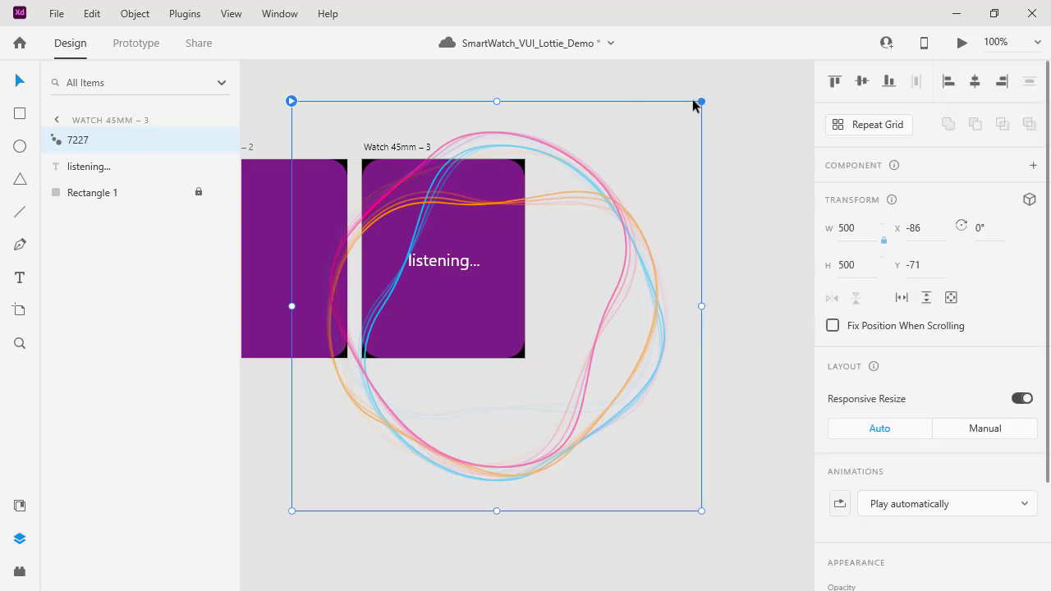
{"action": "left_click_drag", "start_coordinate": [698, 103], "coordinate": [497, 306]}
{"action": "left_click_drag", "start_coordinate": [410, 327], "coordinate": [452, 180]}
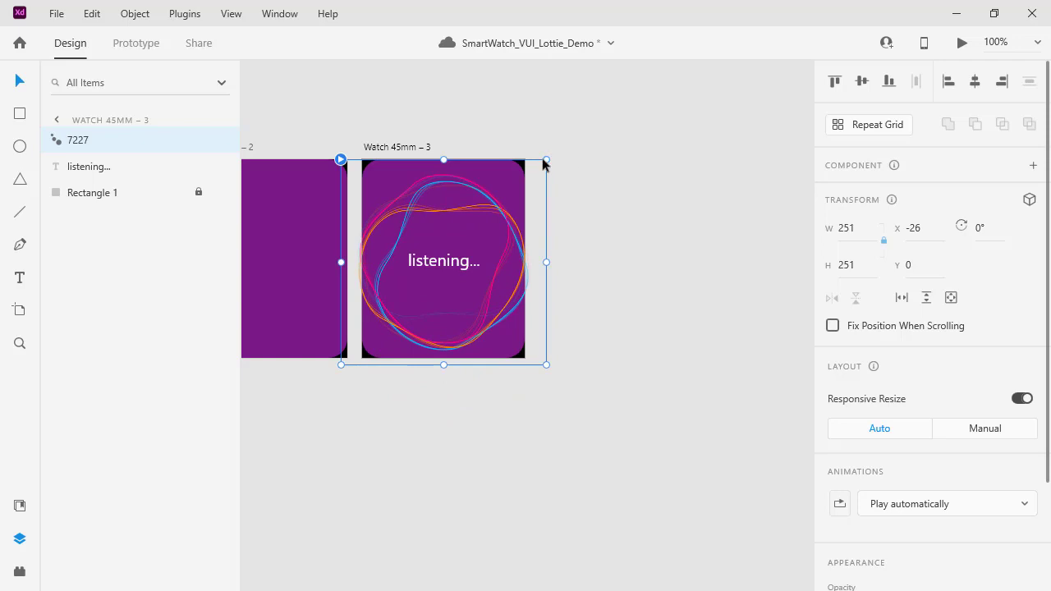
{"action": "left_click_drag", "start_coordinate": [545, 160], "coordinate": [496, 220]}
{"action": "left_click_drag", "start_coordinate": [421, 227], "coordinate": [447, 208]}
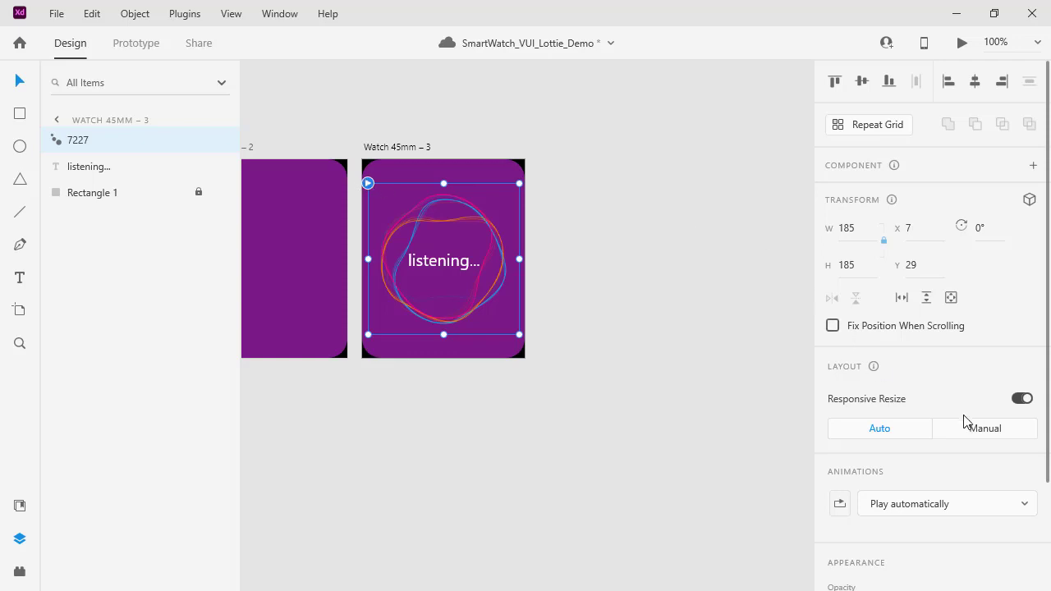
- Choose Play automatically as the Lottie's playback option, save the document, and deselect the animation
{"action": "scroll", "coordinate": [1026, 387], "scroll_direction": "down", "scroll_amount": 3}
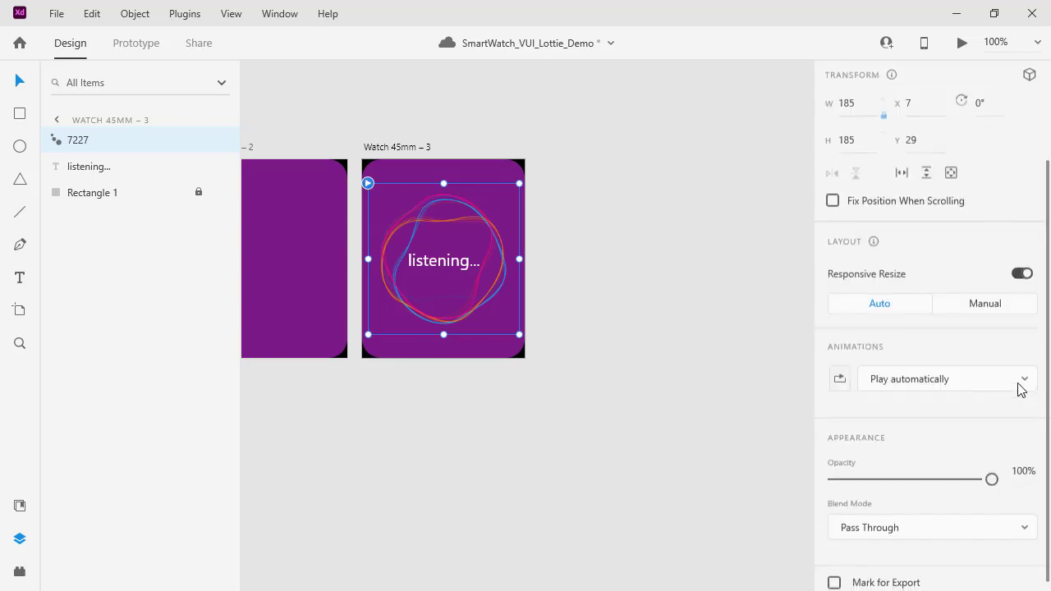
{"action": "left_click", "coordinate": [966, 374]}
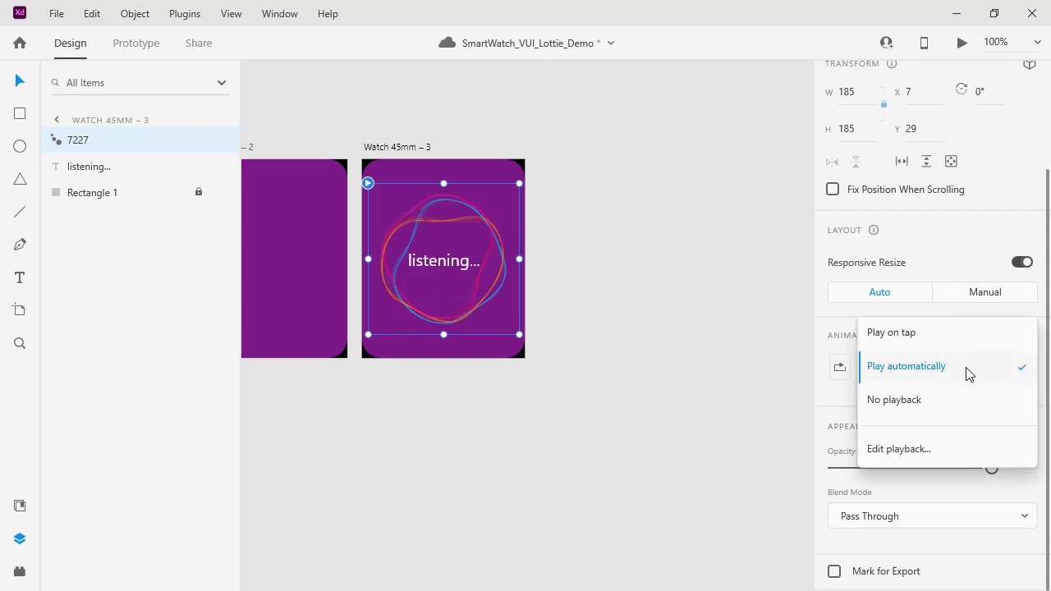
{"action": "left_click", "coordinate": [914, 373]}
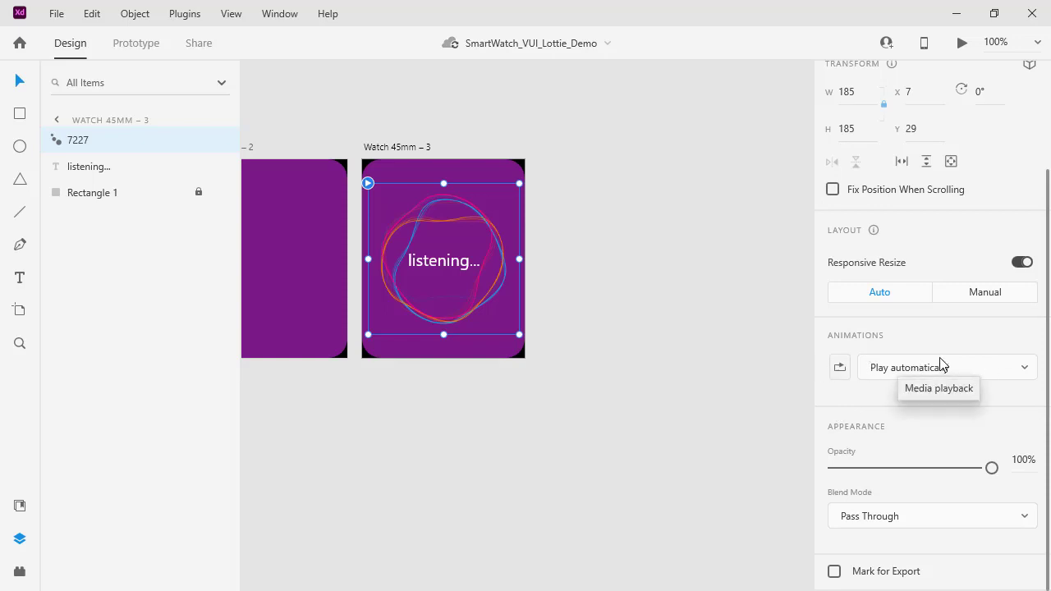
{"action": "left_click", "coordinate": [351, 453]}
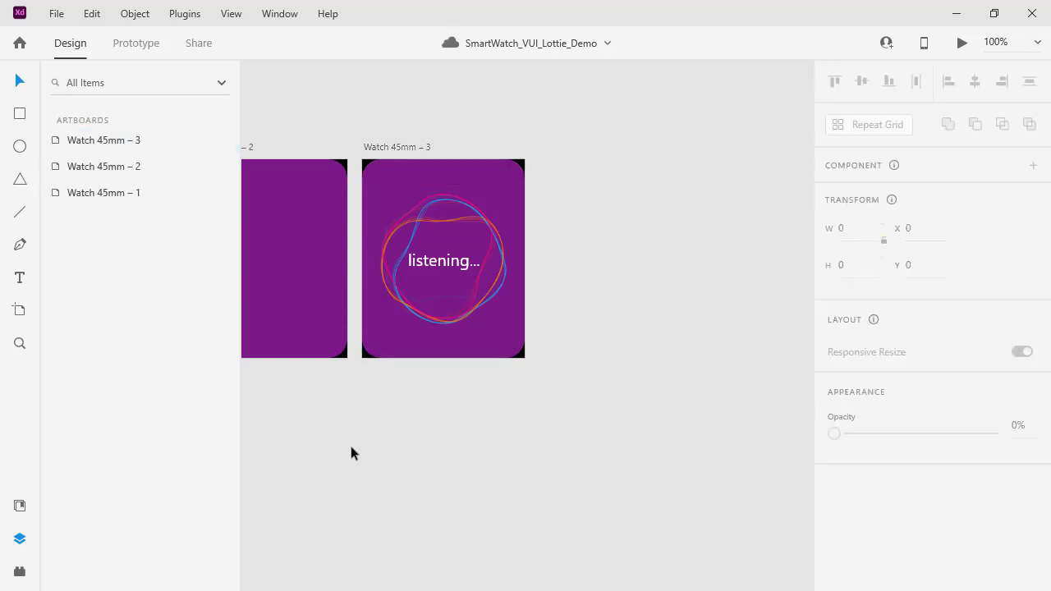
- Preview the prototype from Watch 45mm – 1, test the mic interaction through to the listening animation, and close the preview
{"action": "left_click_drag", "start_coordinate": [363, 447], "coordinate": [596, 453]}
{"action": "left_click", "coordinate": [276, 151]}
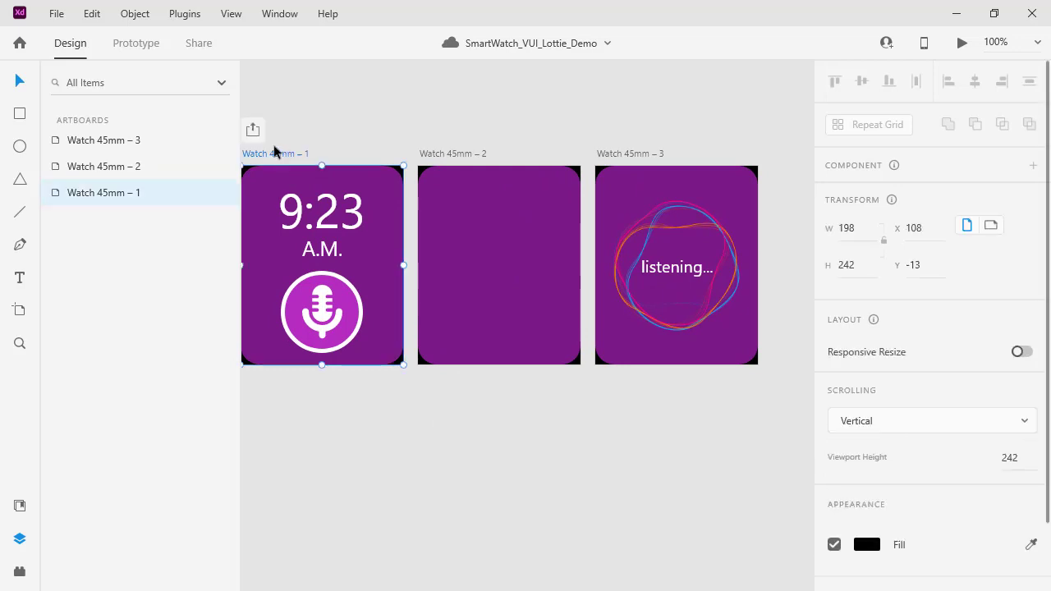
{"action": "left_click", "coordinate": [127, 47]}
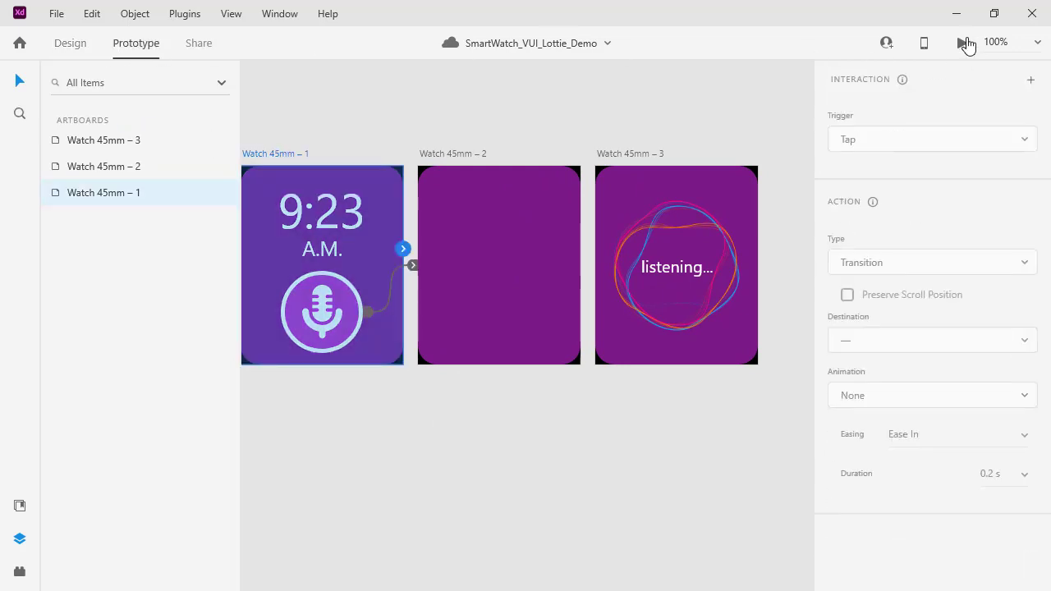
{"action": "key", "text": "ctrl+Return"}
{"action": "left_click", "coordinate": [197, 284]}
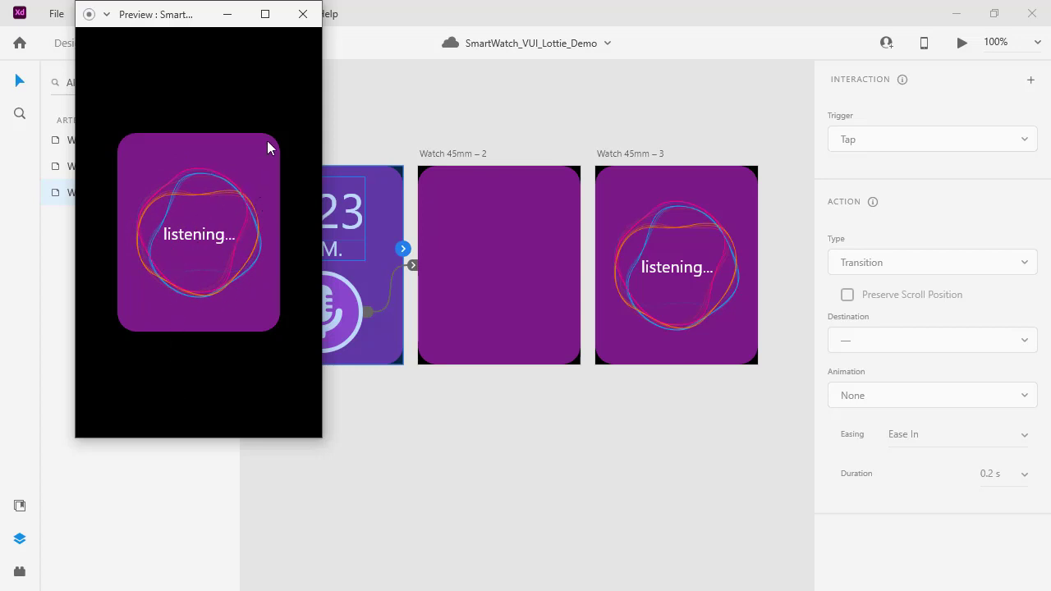
{"action": "left_click", "coordinate": [303, 14]}
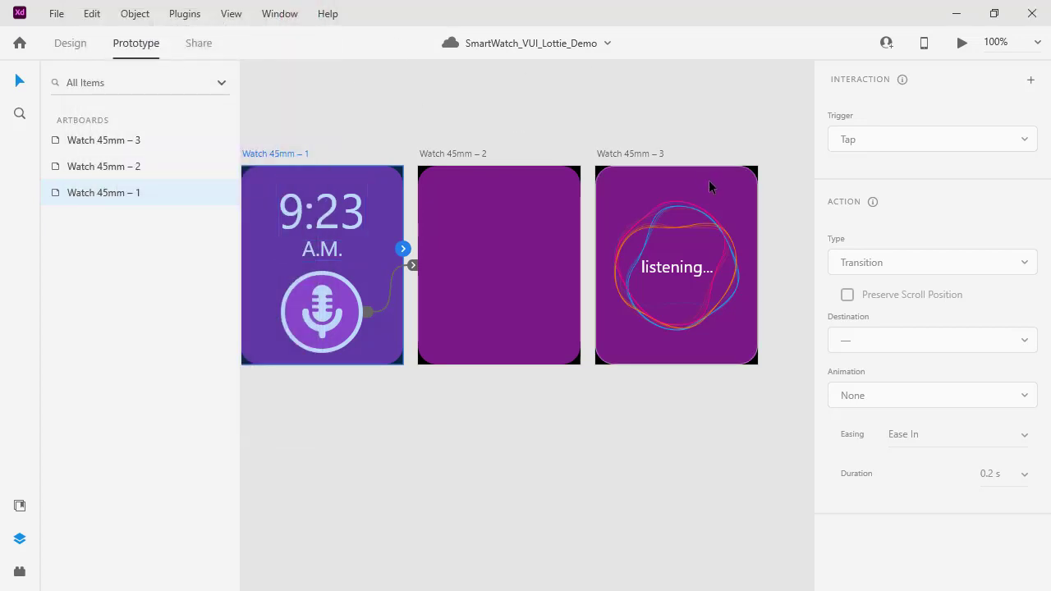
- Add a second interaction to the 7227 Lottie on the third artboard with the End of Playback trigger
{"action": "left_click", "coordinate": [690, 202]}
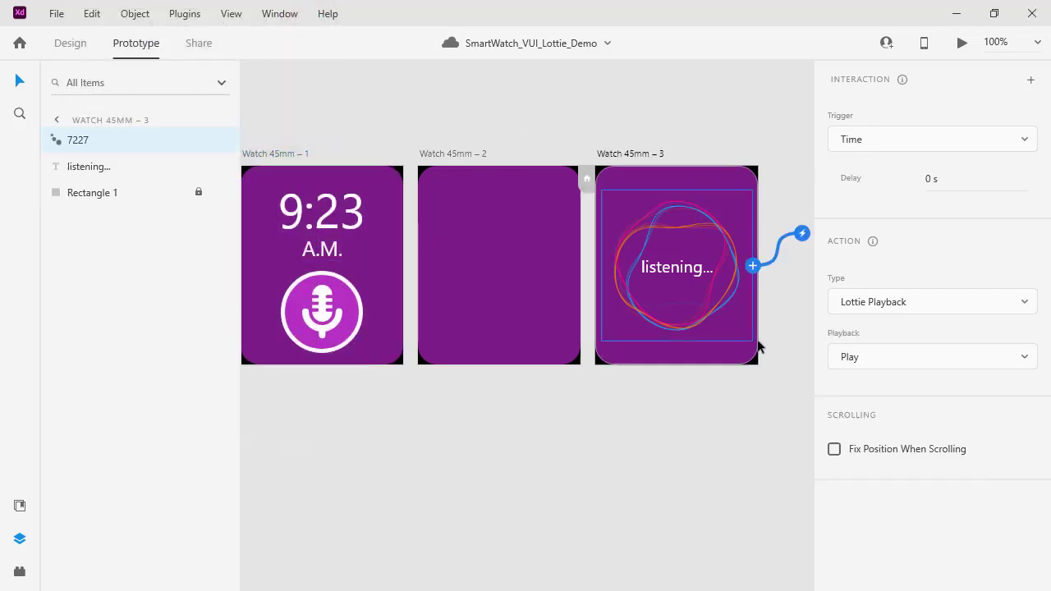
{"action": "left_click_drag", "start_coordinate": [710, 414], "coordinate": [562, 412]}
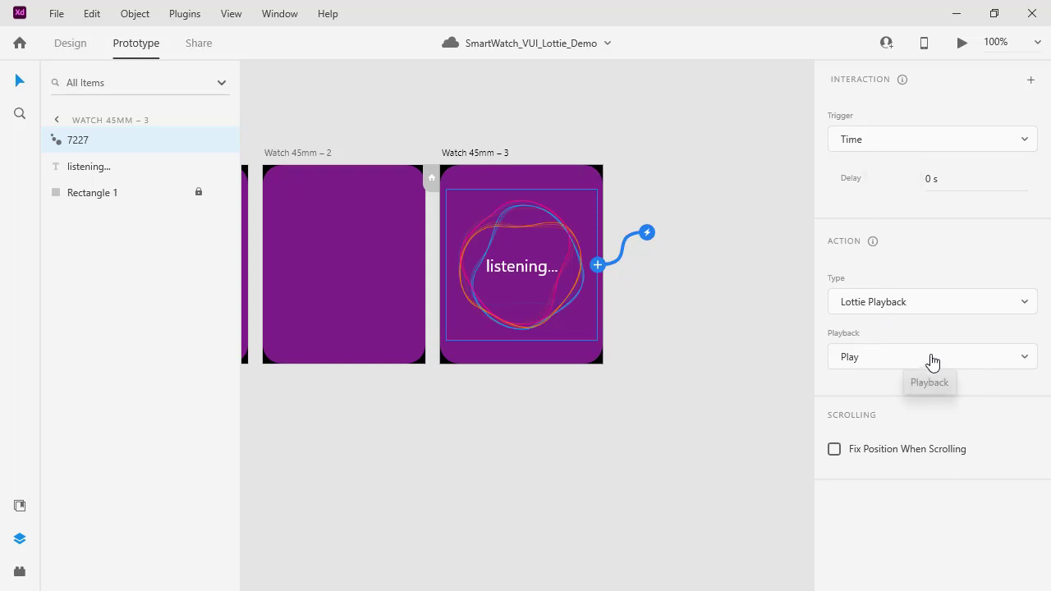
{"action": "left_click", "coordinate": [598, 267]}
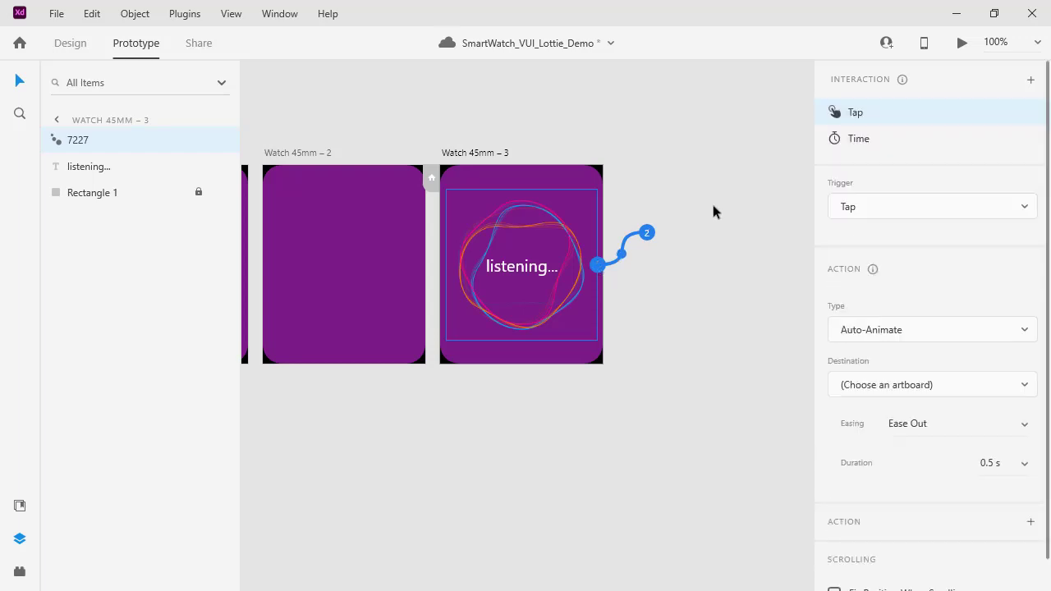
{"action": "left_click", "coordinate": [888, 208]}
{"action": "left_click", "coordinate": [886, 342]}
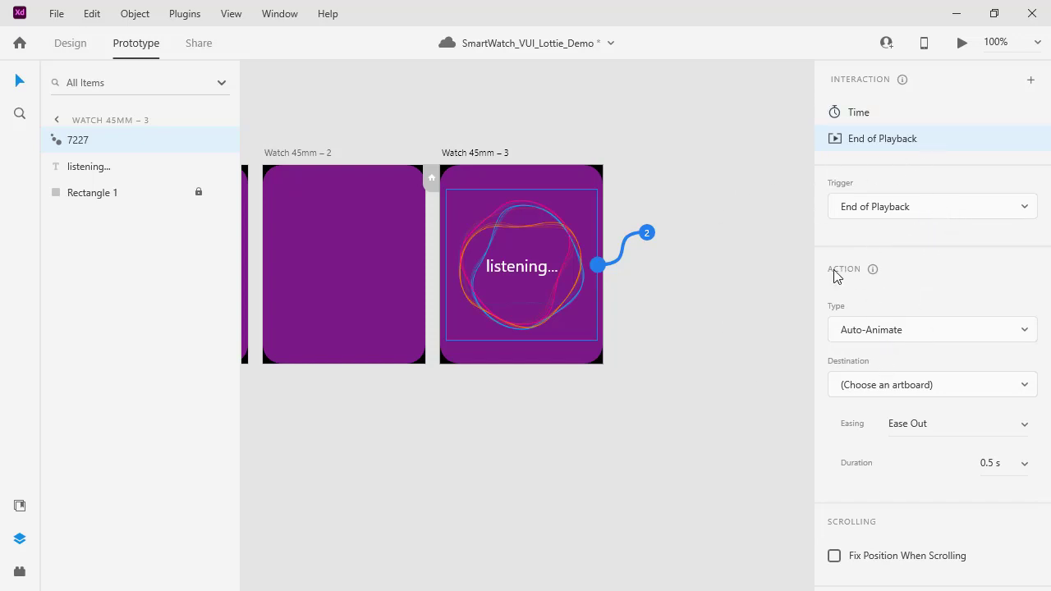
- Set the End of Playback action to Lottie Playback with playback Play, and save the document
{"action": "left_click", "coordinate": [892, 330]}
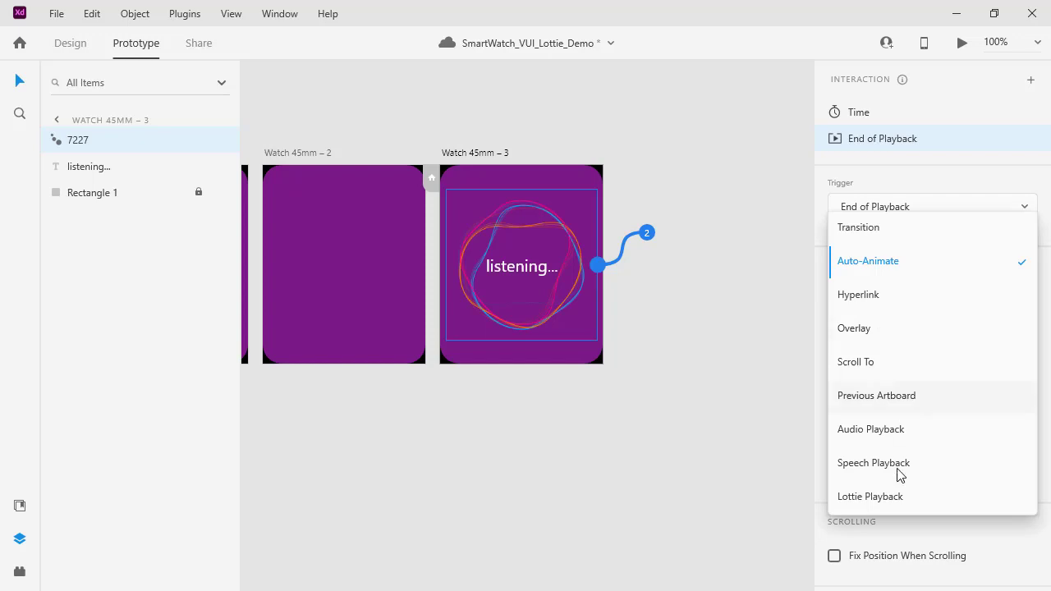
{"action": "left_click", "coordinate": [876, 496]}
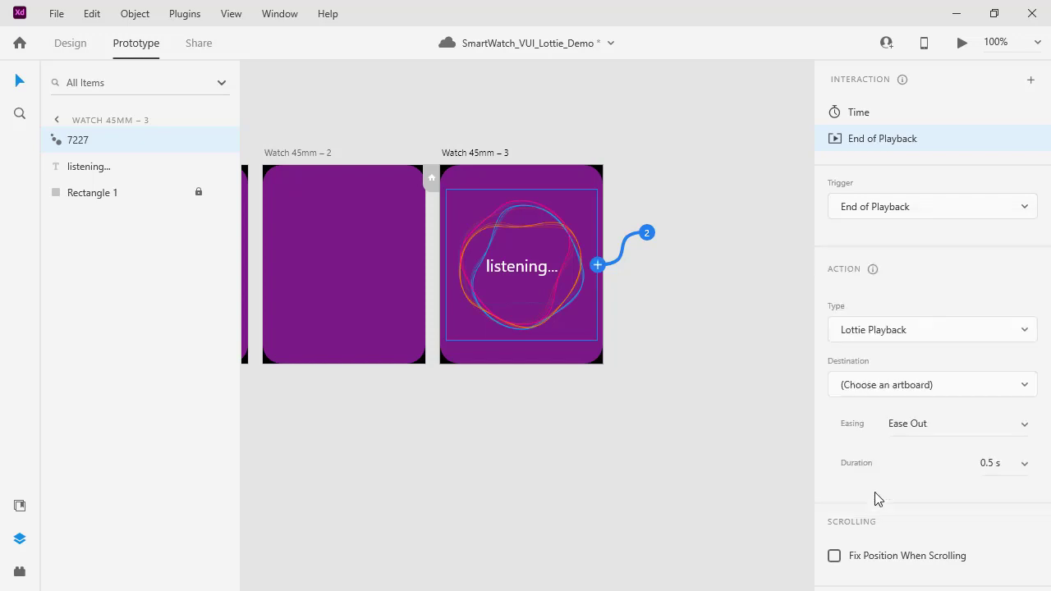
{"action": "left_click", "coordinate": [916, 383]}
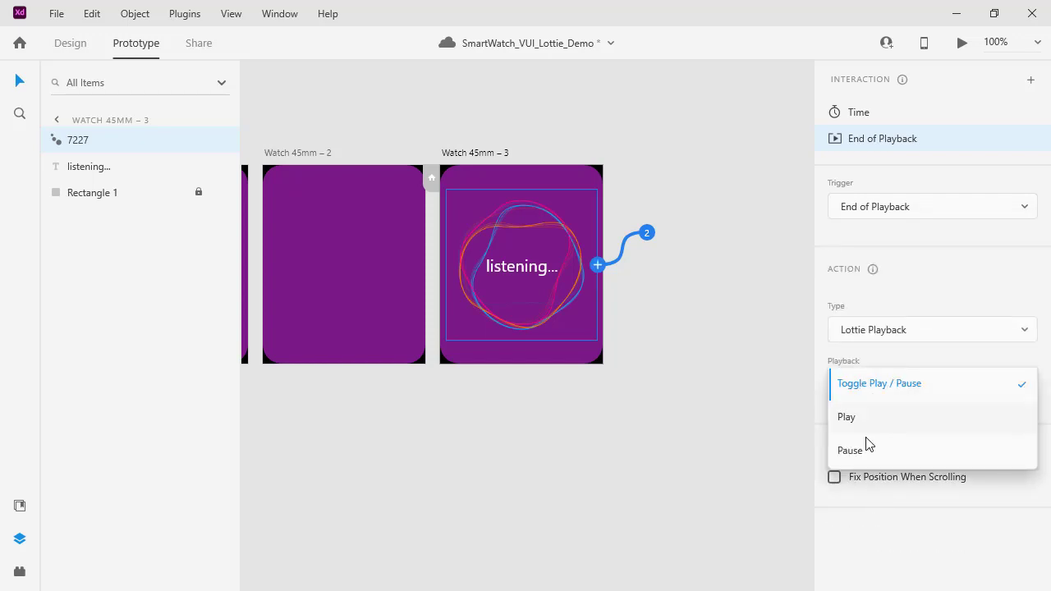
{"action": "left_click", "coordinate": [865, 417]}
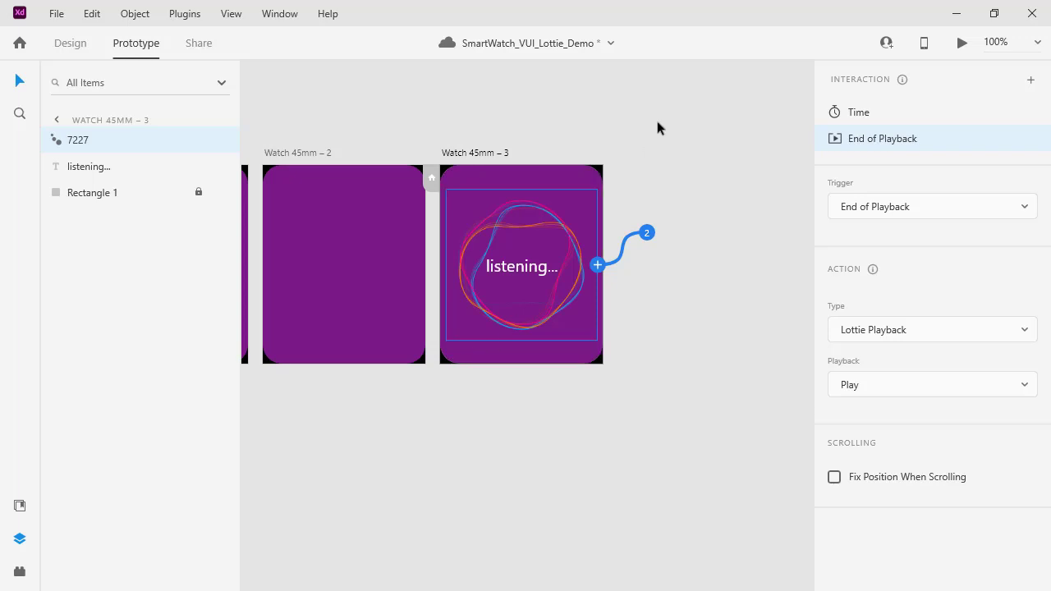
{"action": "key", "text": "ctrl+s"}
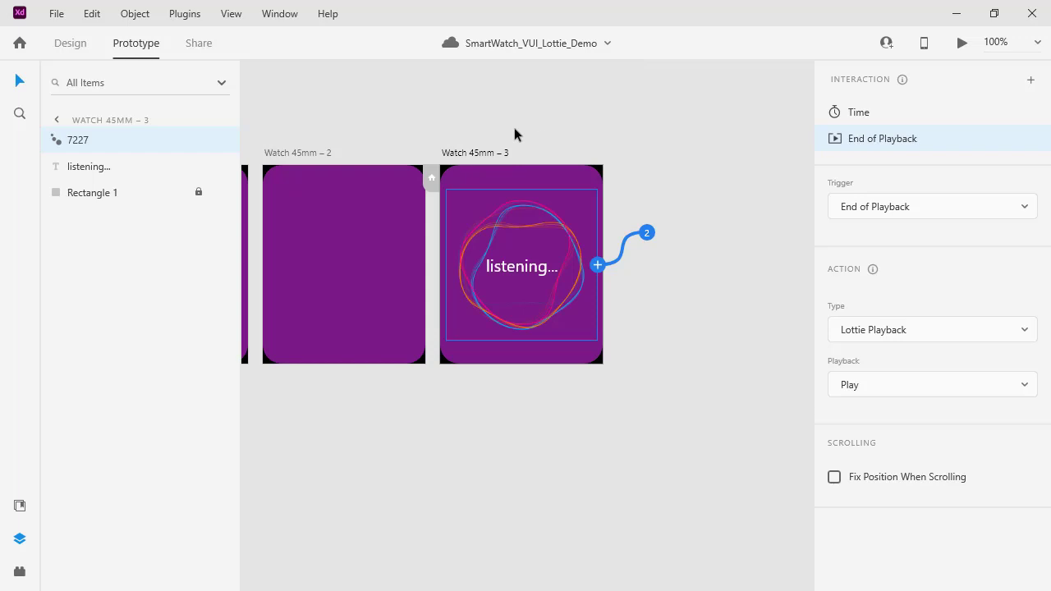
- Add an interaction to the Watch 45mm – 3 artboard with a Time trigger and a Speech Playback action
{"action": "left_click", "coordinate": [484, 154]}
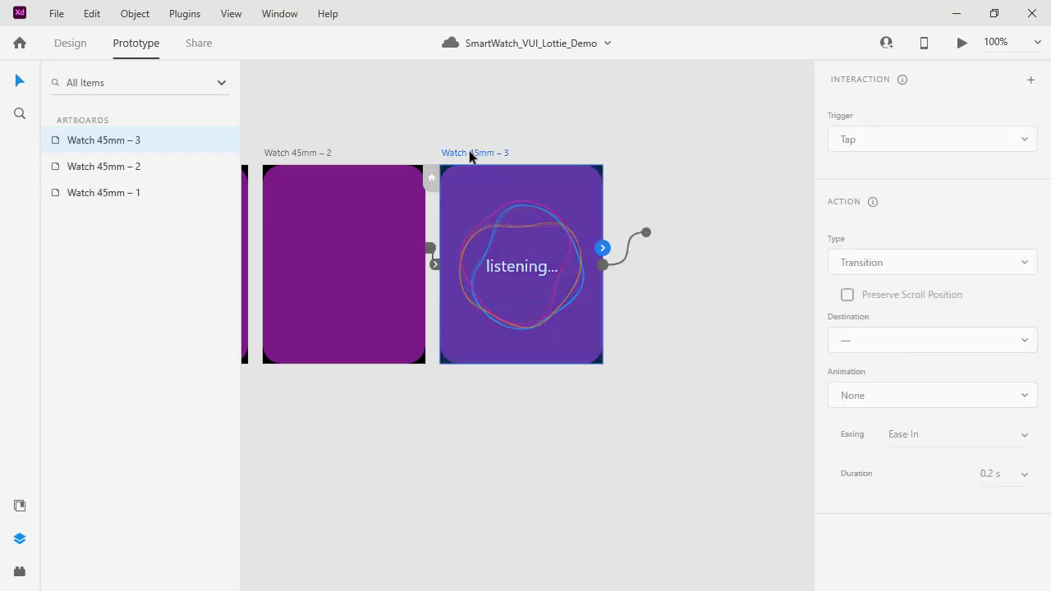
{"action": "left_click", "coordinate": [1031, 82]}
{"action": "left_click", "coordinate": [912, 139]}
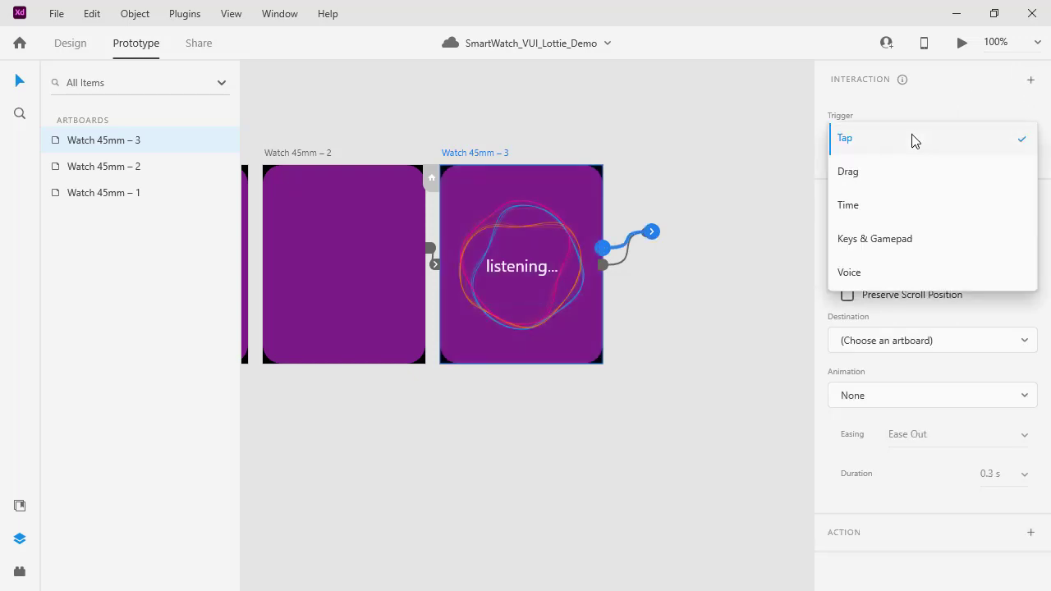
{"action": "left_click", "coordinate": [886, 204]}
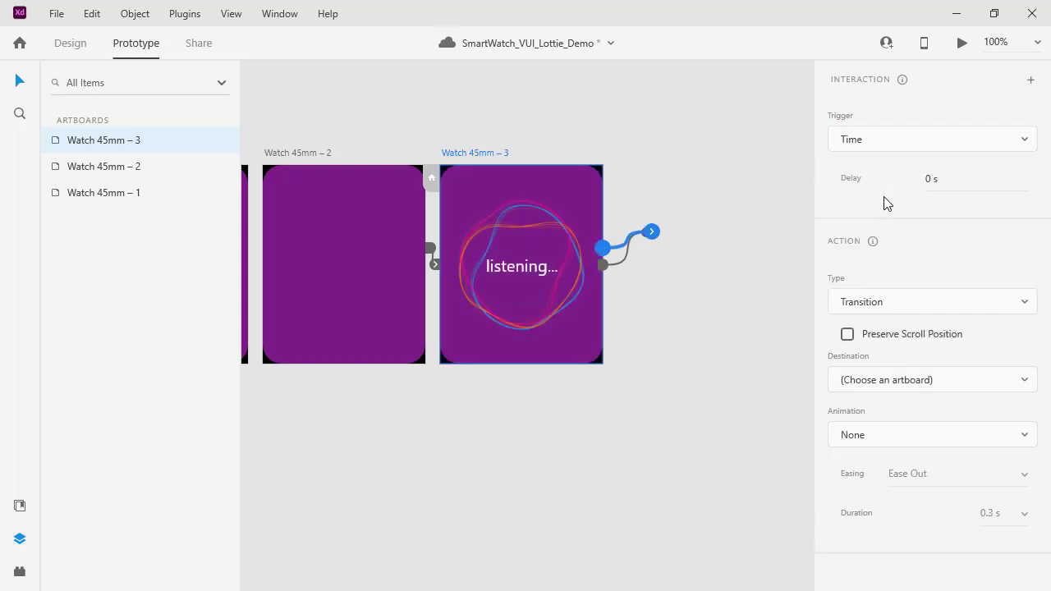
{"action": "left_click", "coordinate": [903, 302]}
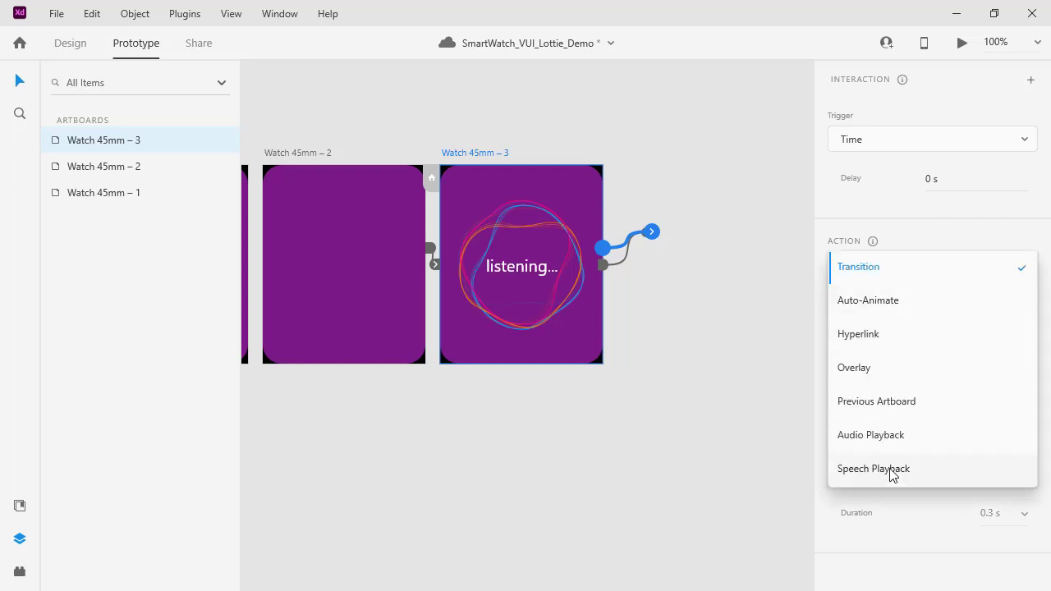
{"action": "left_click", "coordinate": [891, 472]}
{"action": "left_click", "coordinate": [898, 301]}
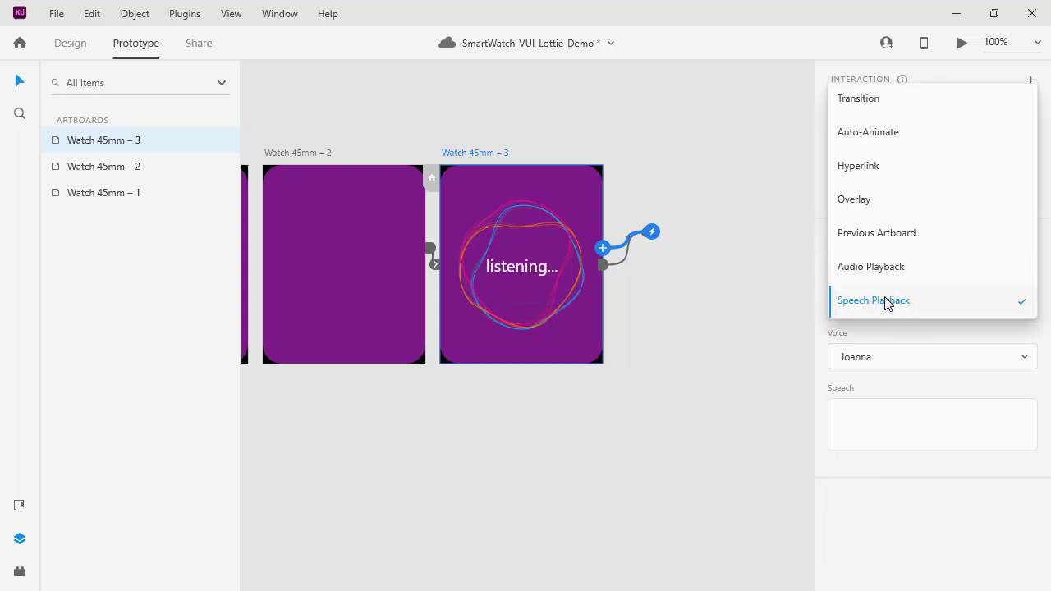
{"action": "left_click", "coordinate": [887, 302]}
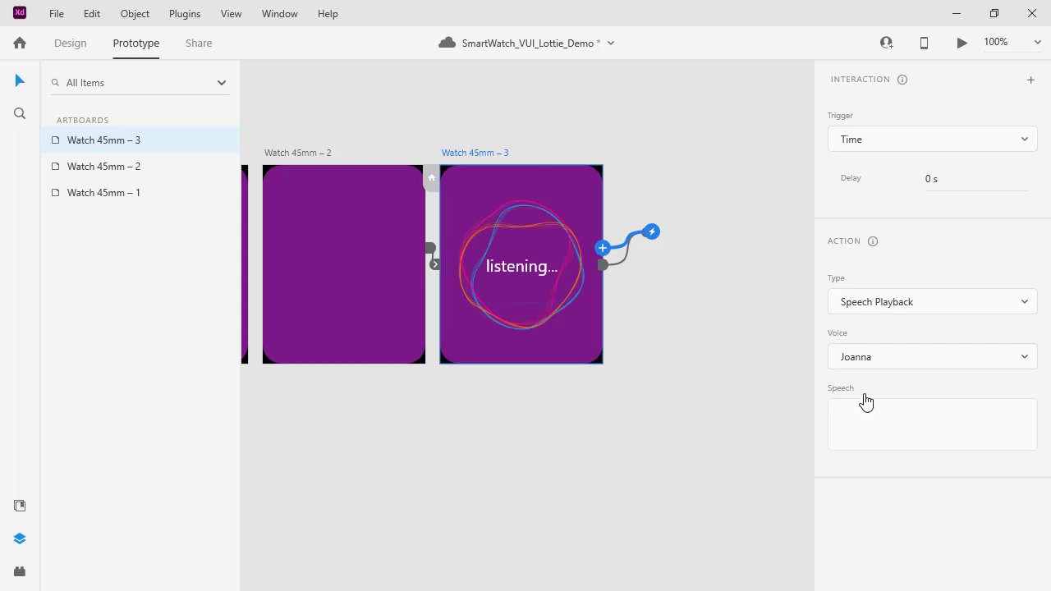
- Choose Joanna as the speech voice, enter the speech "Okay. I'm Listening.", and save the document
{"action": "left_click", "coordinate": [897, 356]}
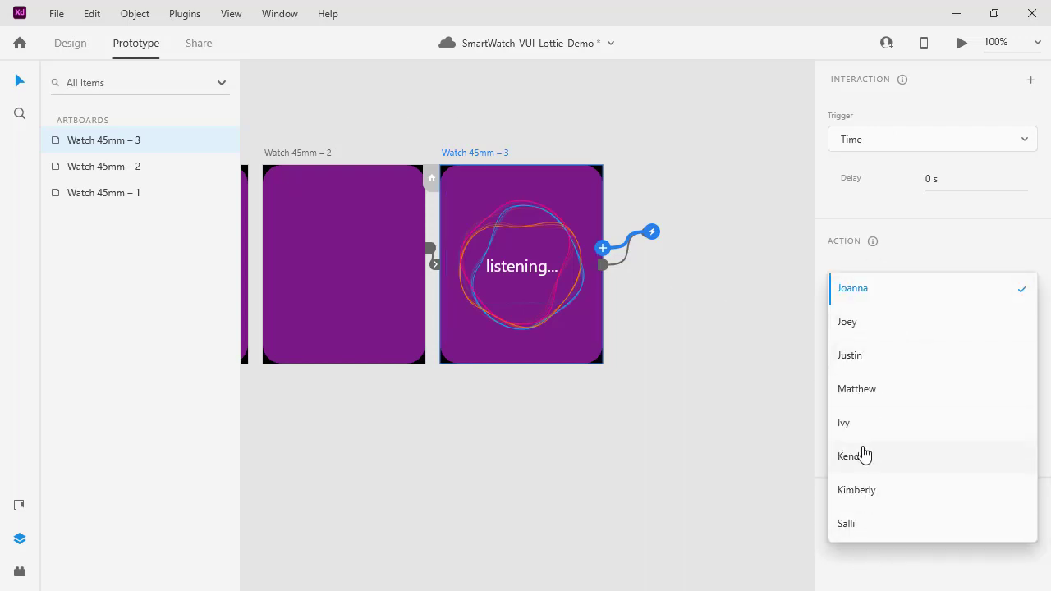
{"action": "left_click", "coordinate": [866, 289]}
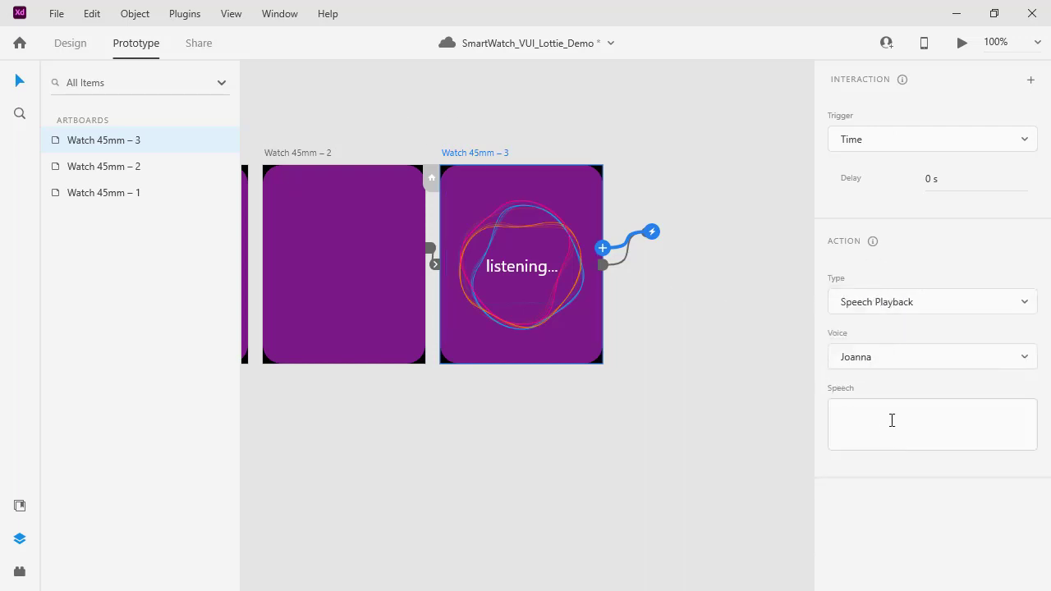
{"action": "left_click", "coordinate": [892, 420]}
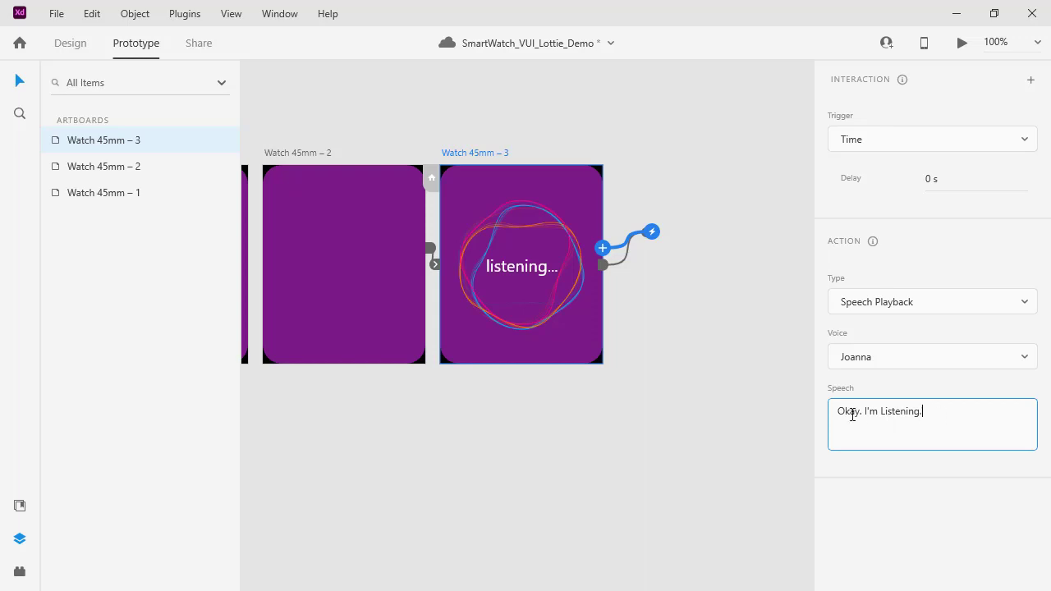
{"action": "left_click_drag", "start_coordinate": [953, 417], "coordinate": [749, 407]}
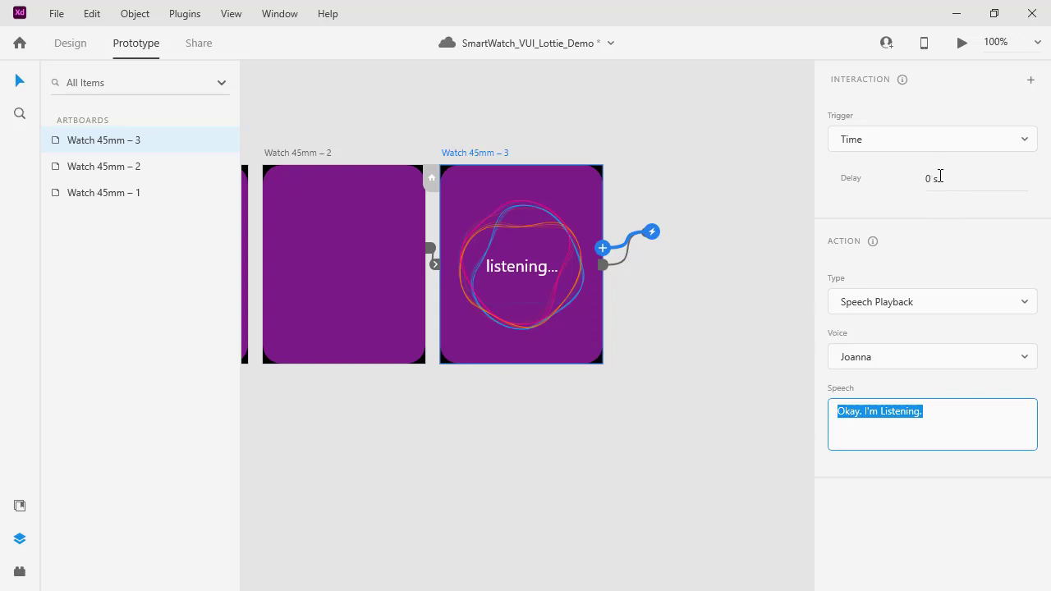
{"action": "key", "text": "ctrl+s"}
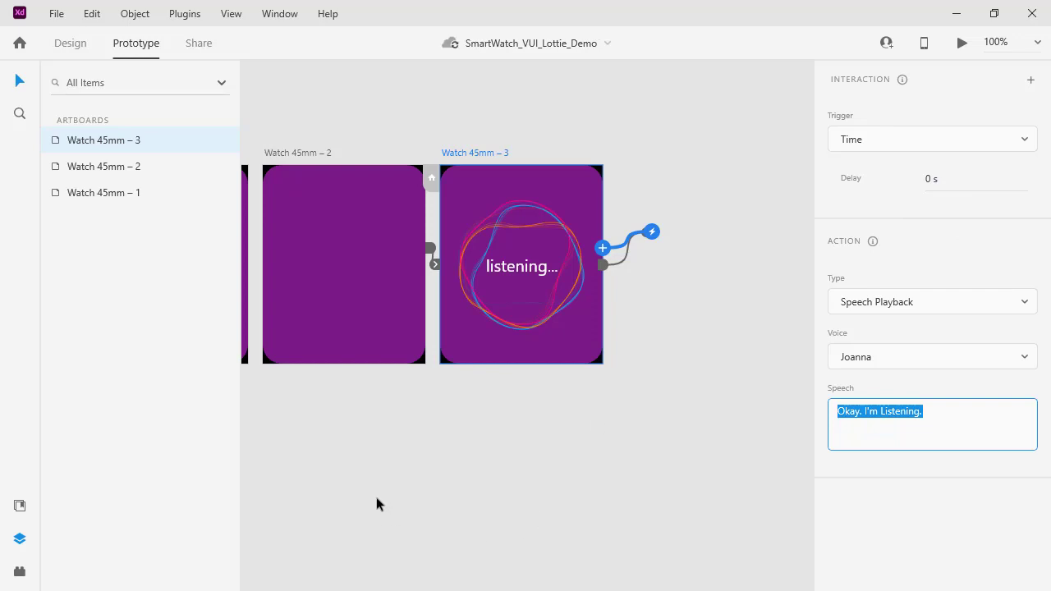
- Preview the prototype from the Watch 45mm – 1 artboard, trigger the microphone to play through to the listening screen, and close the preview
{"action": "left_click", "coordinate": [376, 503]}
{"action": "scroll", "coordinate": [392, 471], "scroll_direction": "left", "scroll_amount": 5}
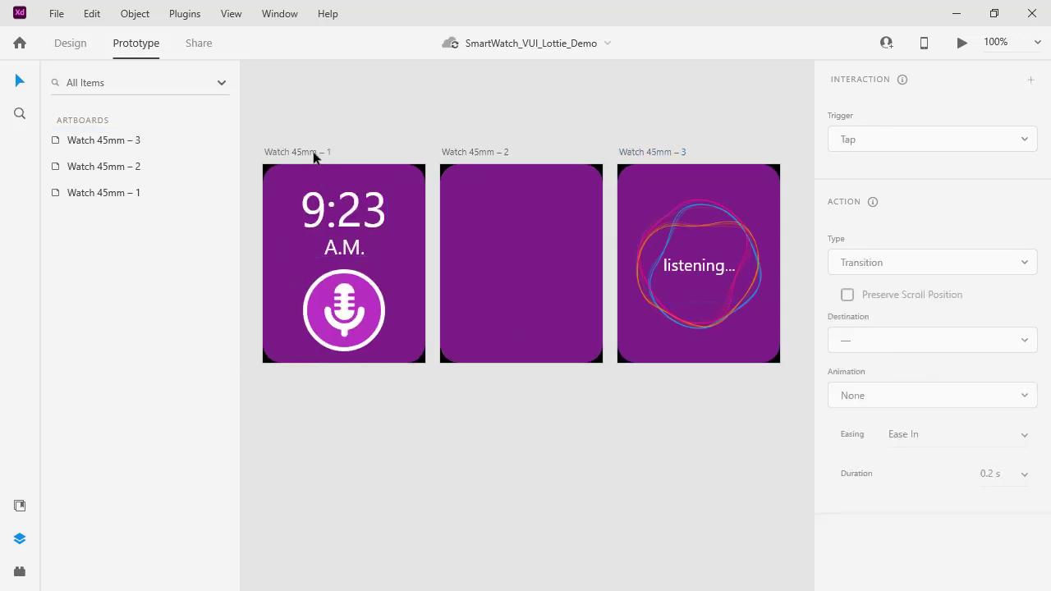
{"action": "left_click", "coordinate": [314, 153]}
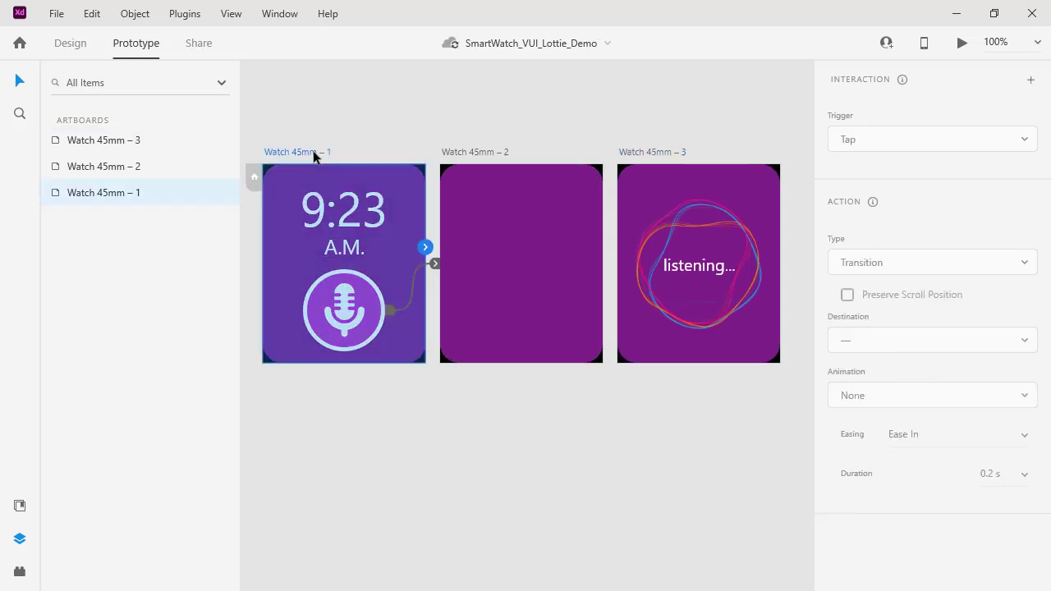
{"action": "left_click", "coordinate": [962, 43]}
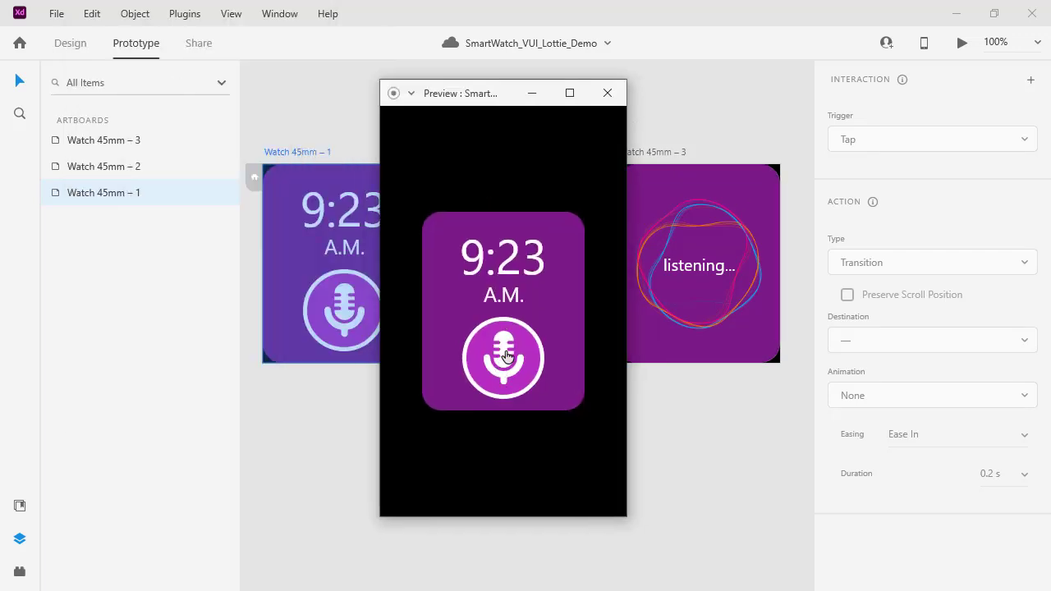
{"action": "left_click", "coordinate": [502, 364]}
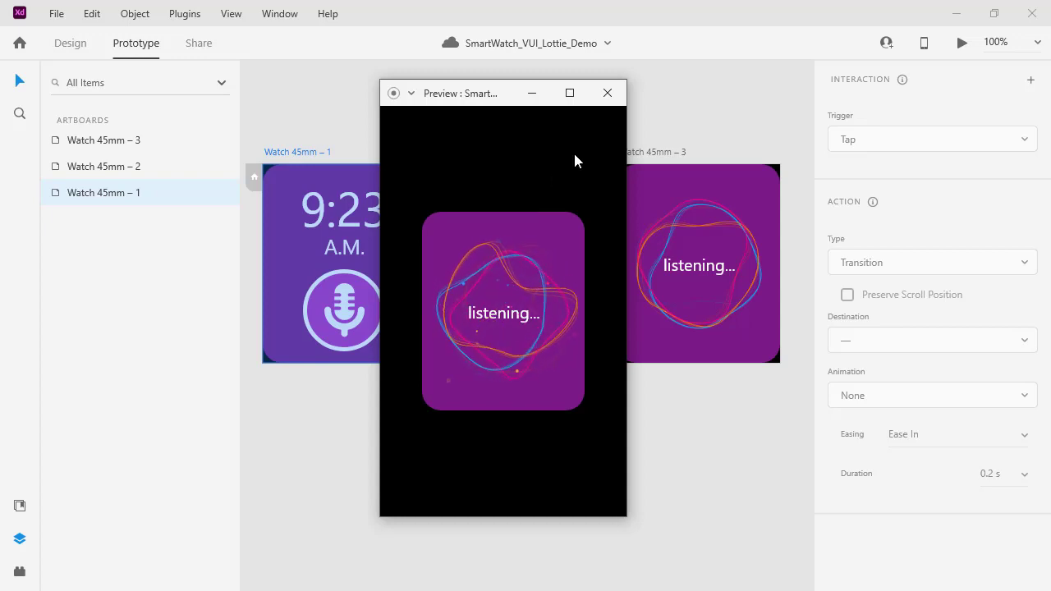
{"action": "left_click", "coordinate": [606, 93]}
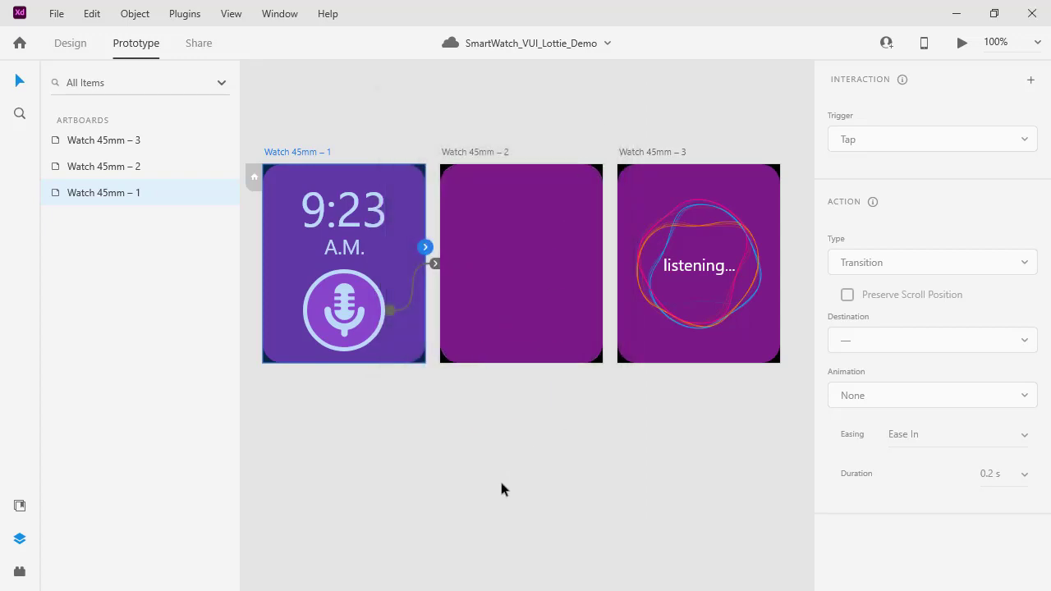
- In Design mode, duplicate the Watch 45mm – 3 artboard and place the copy beside it with a gap of about 26
{"action": "left_click_drag", "start_coordinate": [561, 465], "coordinate": [281, 478]}
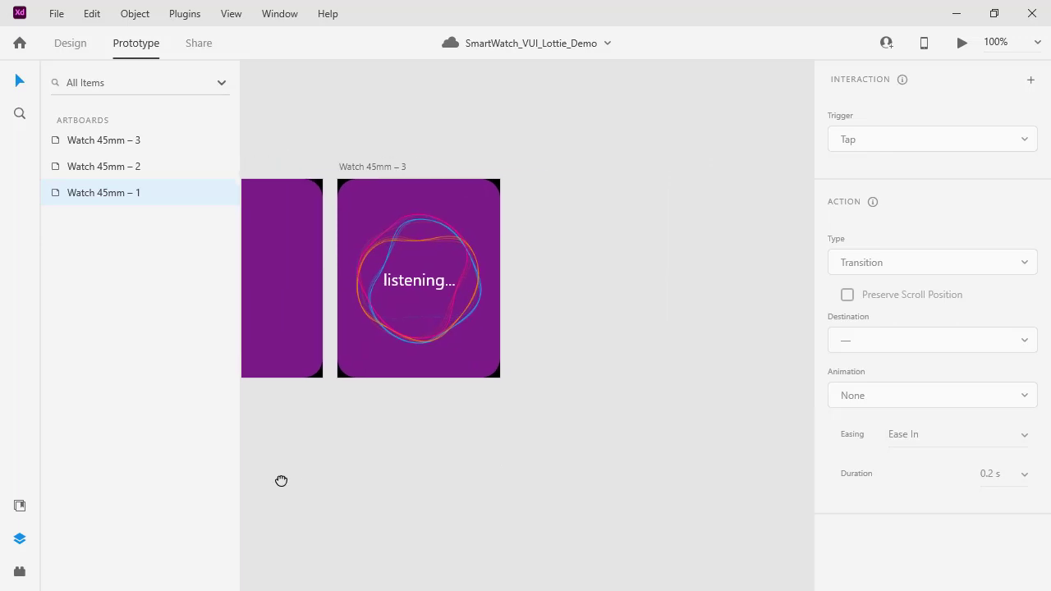
{"action": "left_click", "coordinate": [356, 168]}
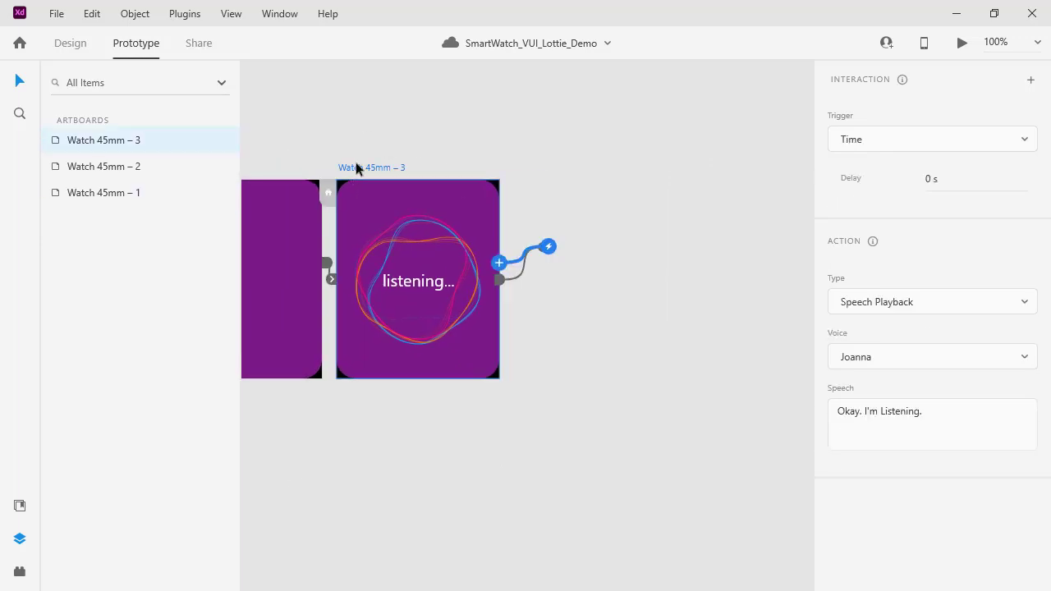
{"action": "left_click", "coordinate": [79, 43]}
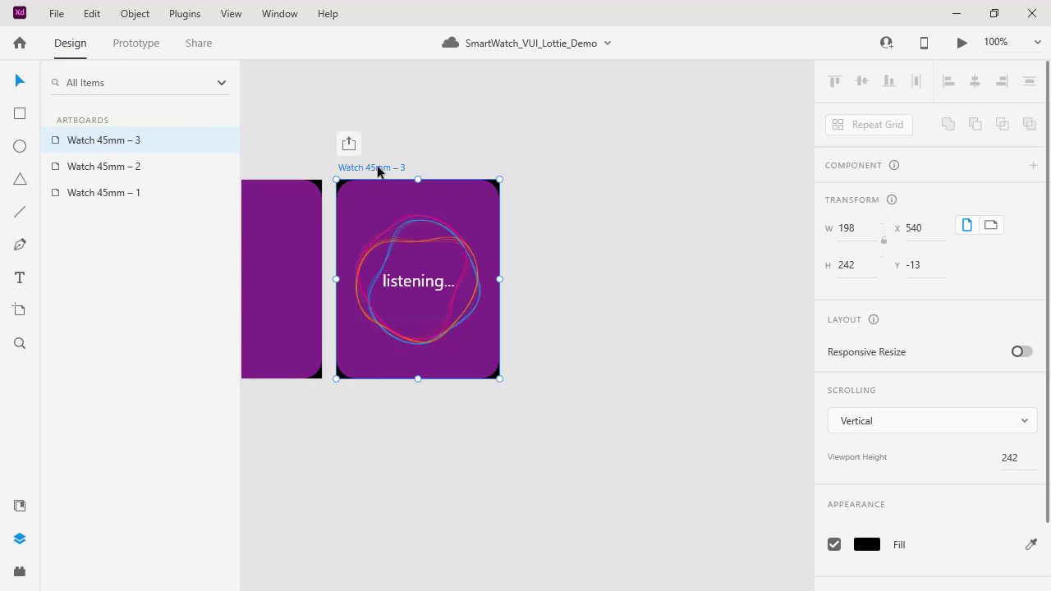
{"action": "left_click_drag", "start_coordinate": [378, 169], "coordinate": [551, 177]}
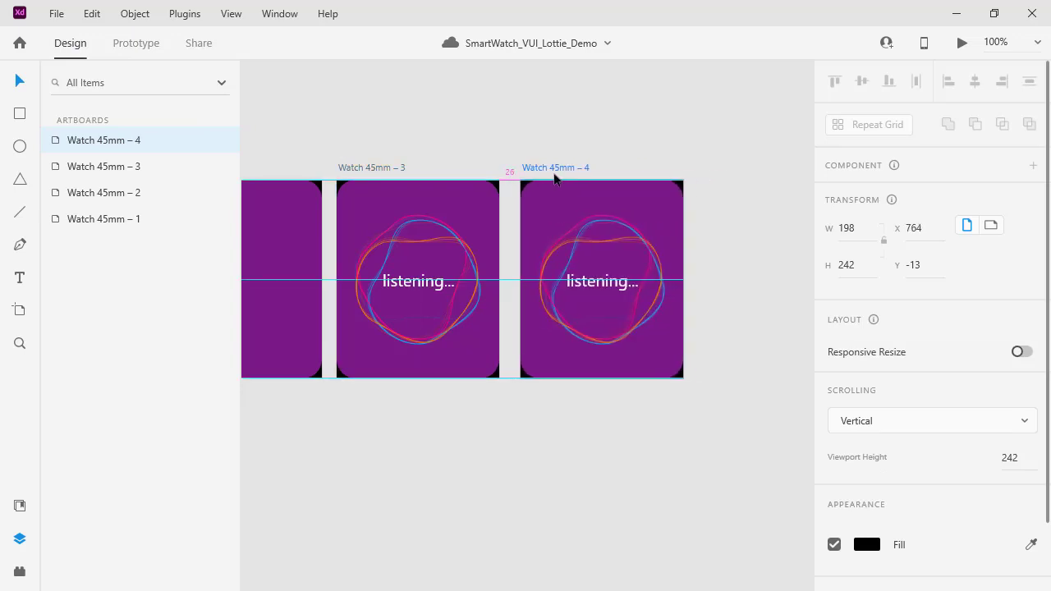
- Shrink the 7227 Lottie on the Watch 45mm – 4 artboard around its centre to about 27 × 27 and set its opacity to 0%
{"action": "left_click", "coordinate": [621, 222]}
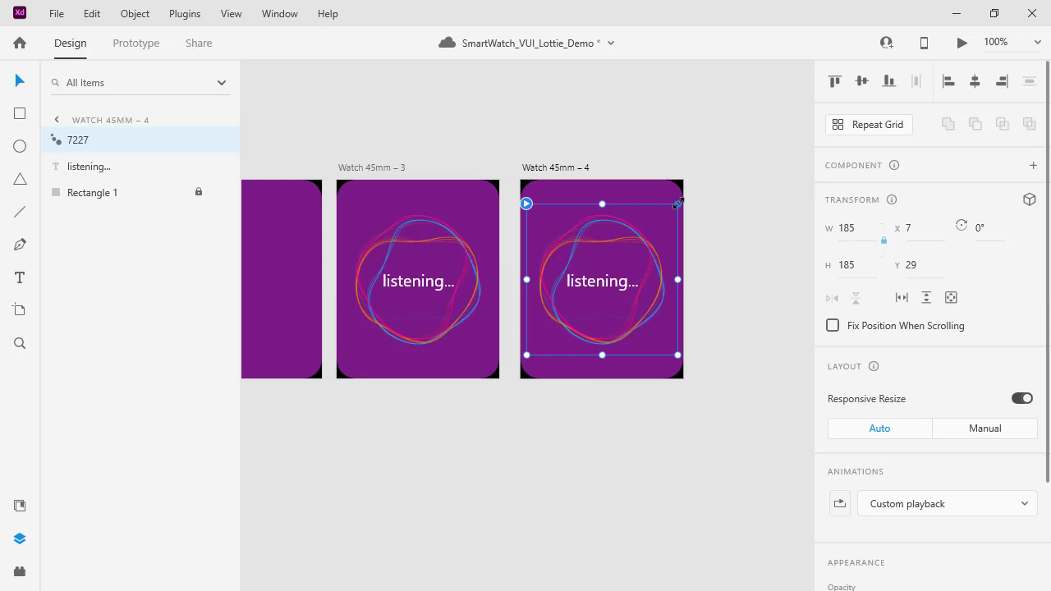
{"action": "key", "text": "alt"}
{"action": "left_click_drag", "start_coordinate": [677, 203], "coordinate": [622, 267]}
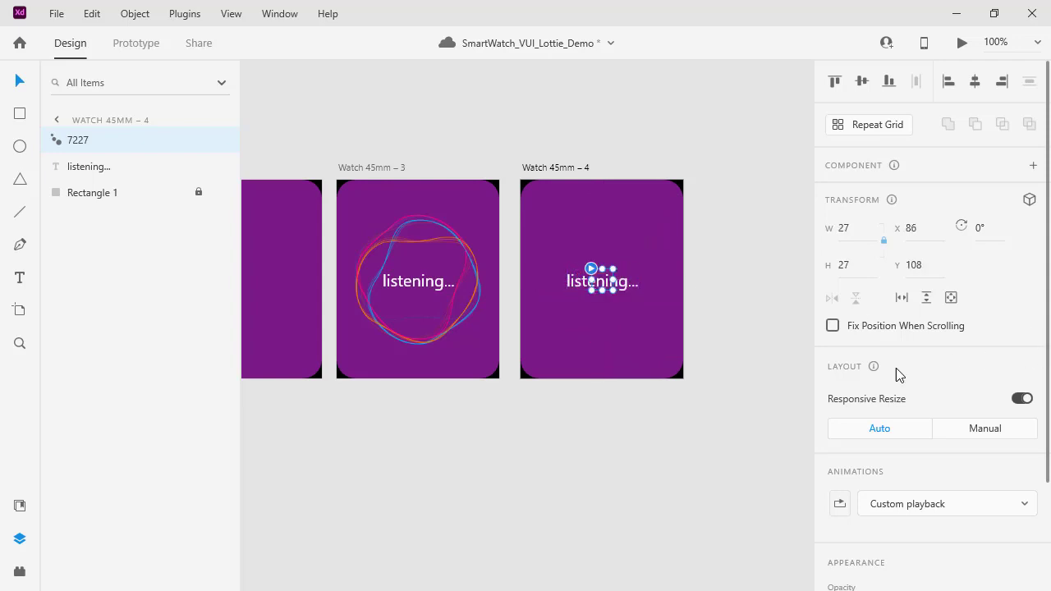
{"action": "scroll", "coordinate": [906, 355], "scroll_direction": "down", "scroll_amount": 3}
{"action": "left_click_drag", "start_coordinate": [990, 468], "coordinate": [804, 485]}
- Set the opacity of the "listening..." text on the Watch 45mm – 4 artboard to 0%
{"action": "left_click", "coordinate": [580, 291]}
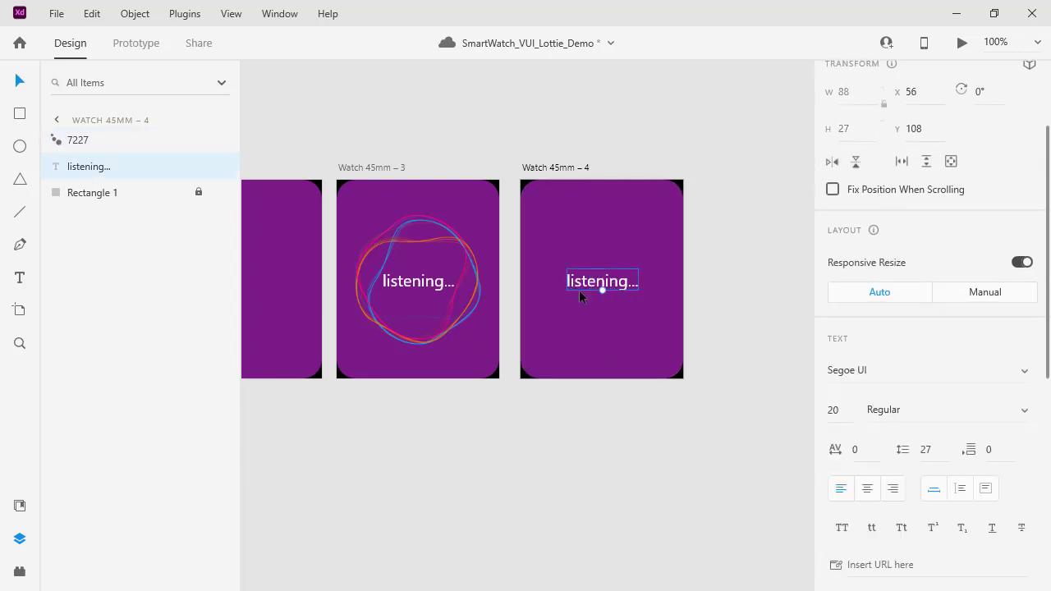
{"action": "scroll", "coordinate": [981, 369], "scroll_direction": "down", "scroll_amount": 3}
{"action": "scroll", "coordinate": [985, 353], "scroll_direction": "down", "scroll_amount": 2}
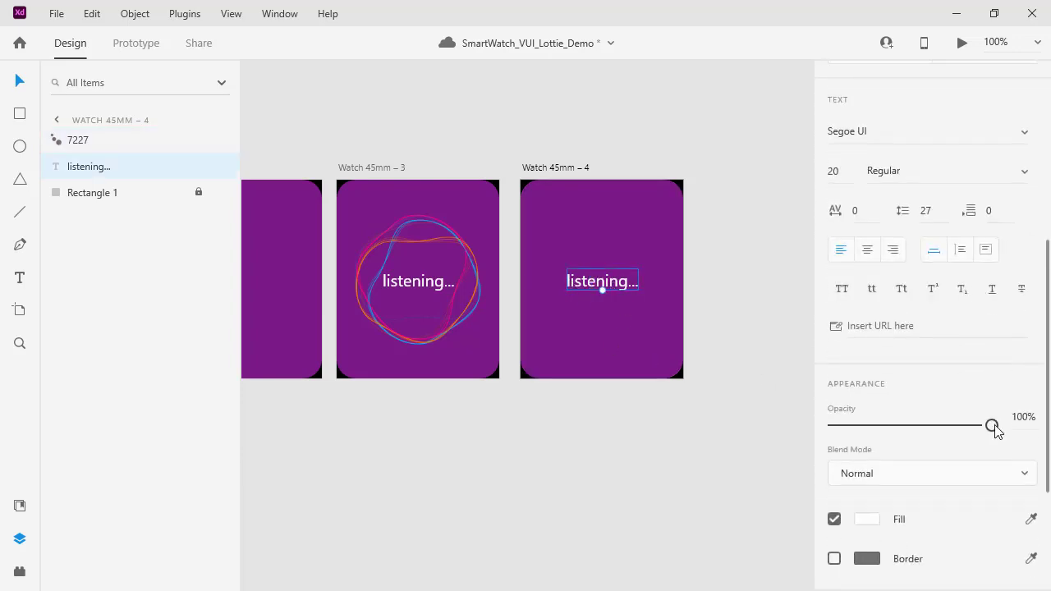
{"action": "left_click_drag", "start_coordinate": [992, 426], "coordinate": [795, 440]}
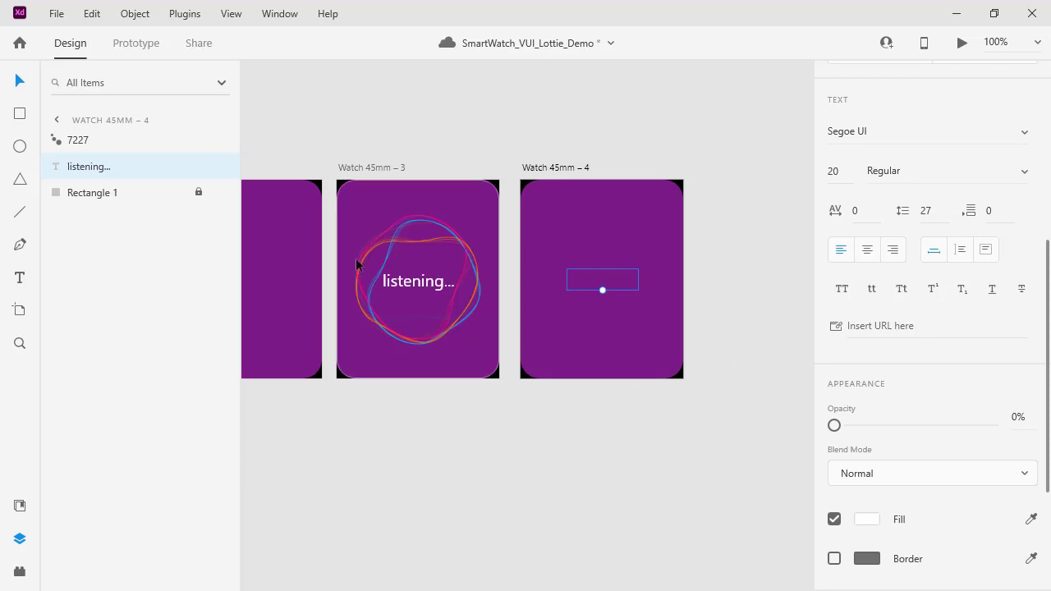
- Add the text "Okay. You're alarm is set for 10:30 a.m." to the Watch 45mm – 4 artboard
{"action": "left_click", "coordinate": [22, 281]}
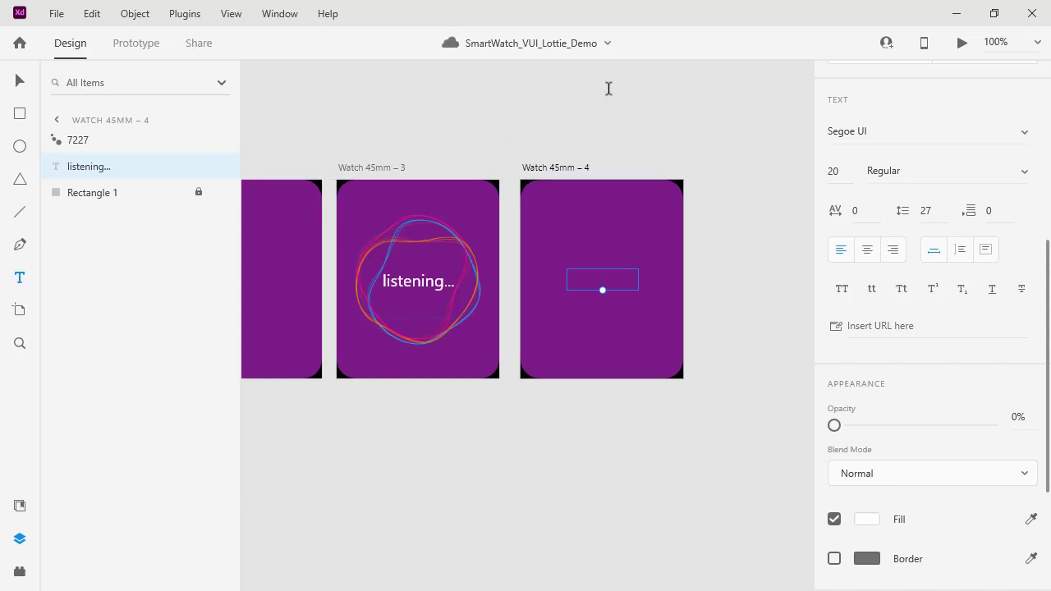
{"action": "left_click", "coordinate": [555, 227]}
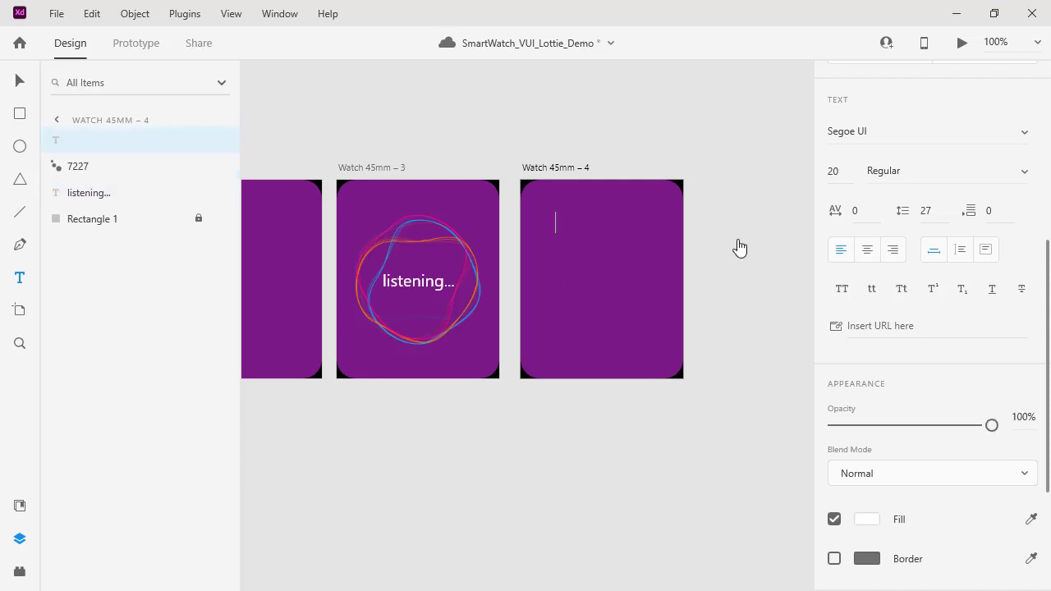
{"action": "type", "text": "Okay. You're al"}
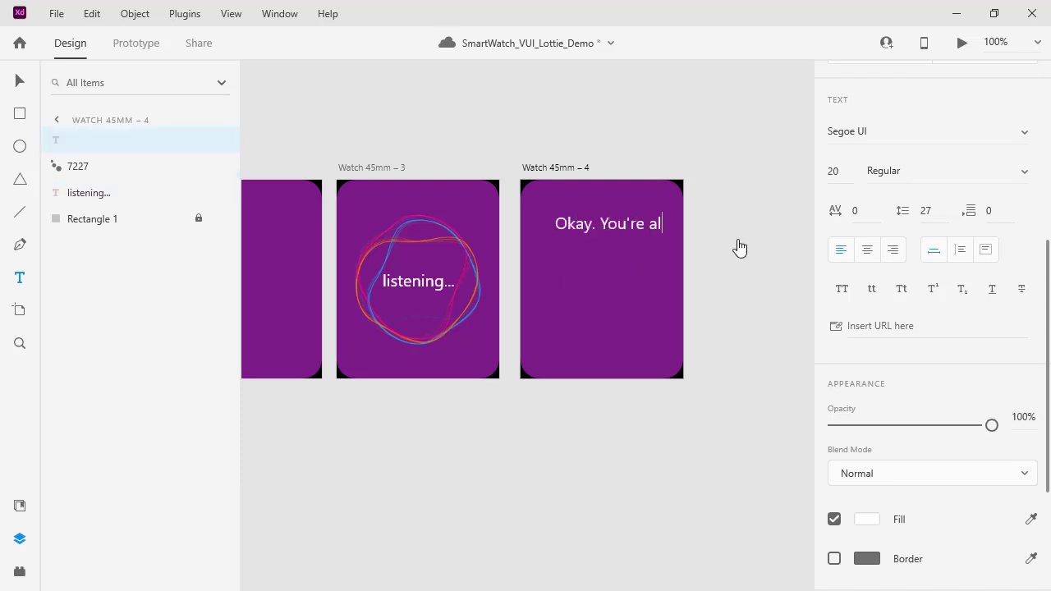
{"action": "type", "text": "arm is set for 10:30 a"}
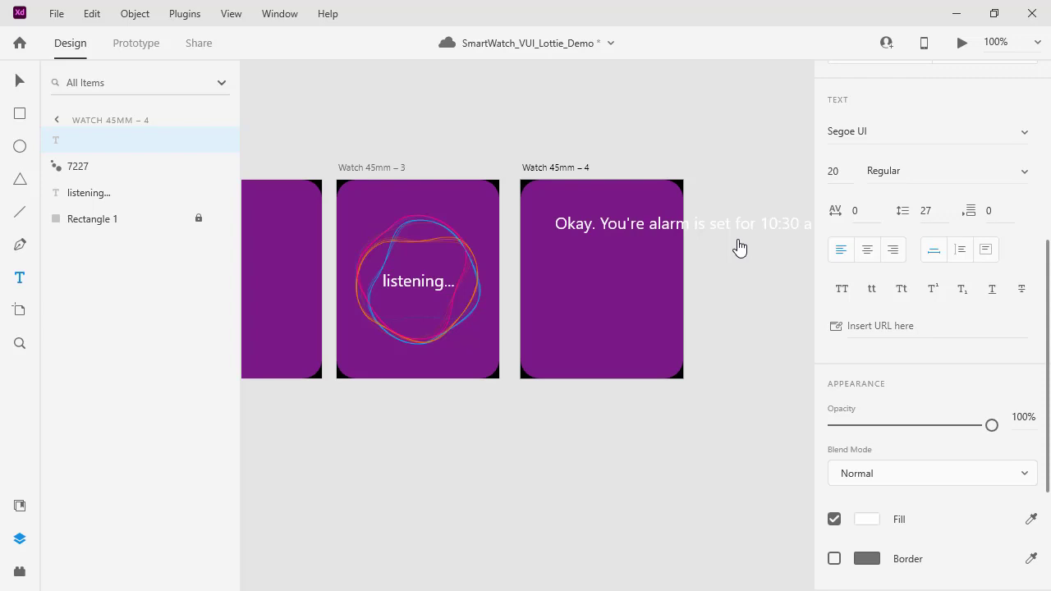
{"action": "left_click", "coordinate": [17, 80]}
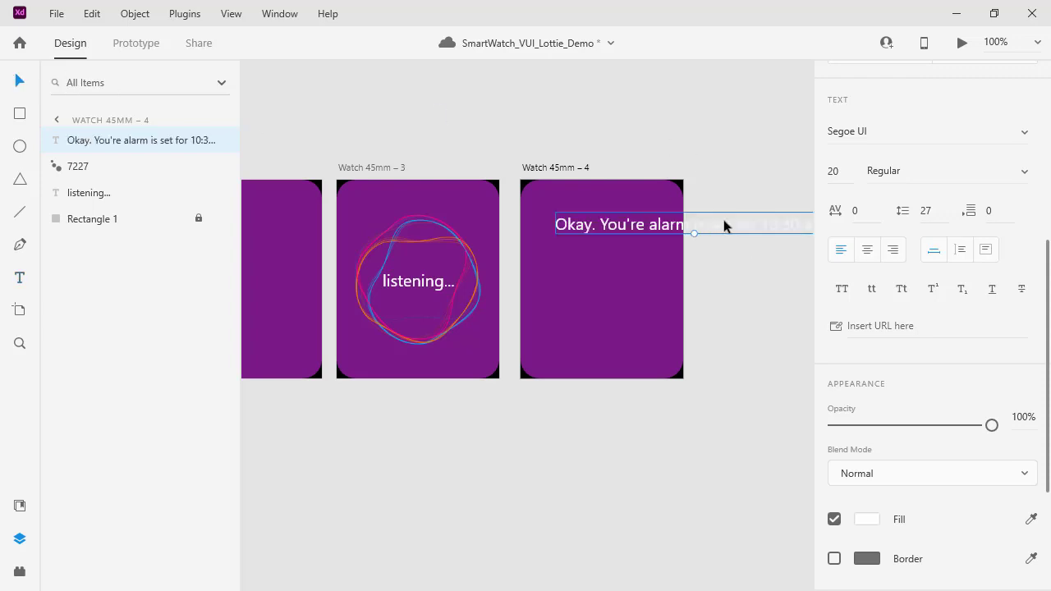
- Make the alarm text auto height, wrap it onto three centre-aligned lines, and position it in the middle of the Watch 45mm – 4 artboard
{"action": "left_click_drag", "start_coordinate": [723, 224], "coordinate": [689, 232]}
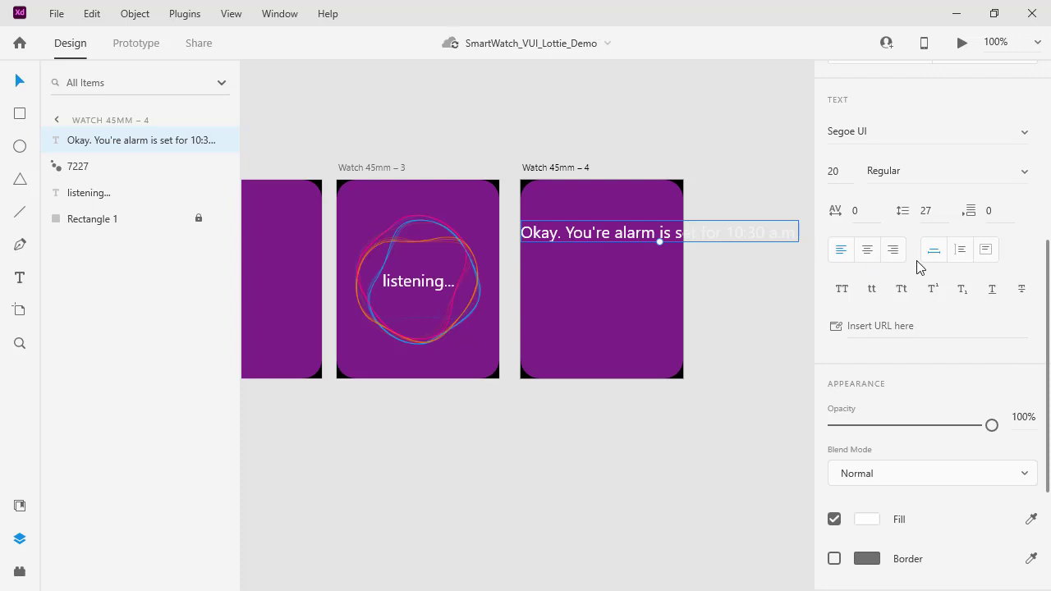
{"action": "left_click", "coordinate": [960, 251]}
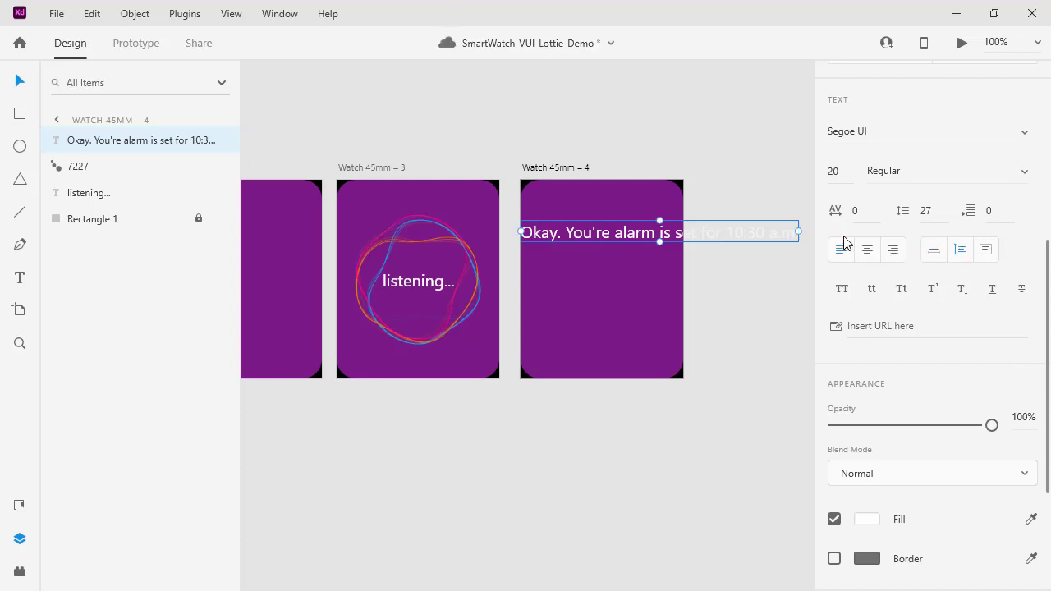
{"action": "left_click_drag", "start_coordinate": [798, 229], "coordinate": [593, 273]}
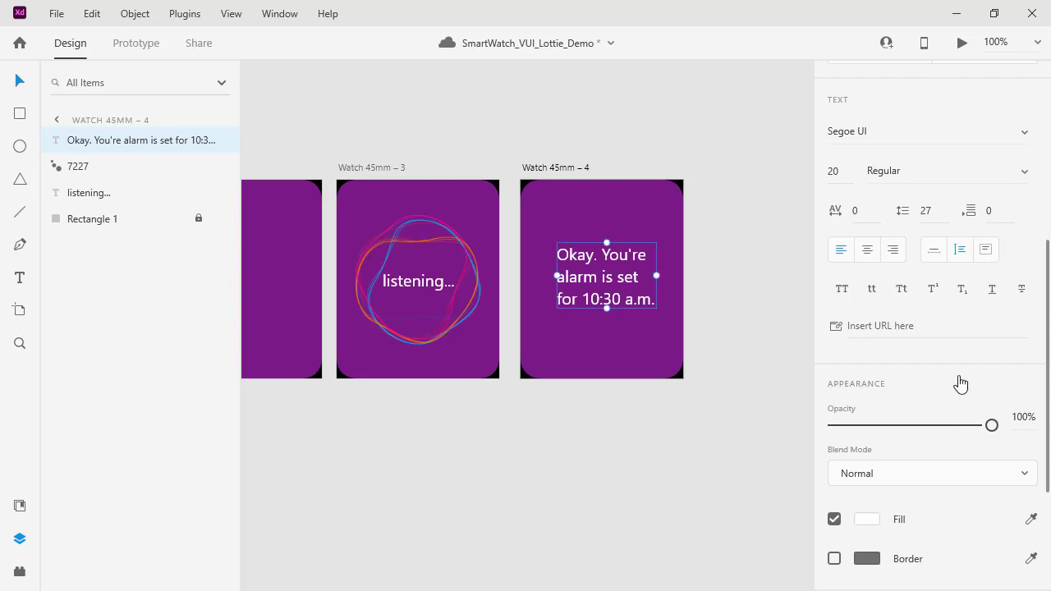
{"action": "left_click", "coordinate": [866, 251]}
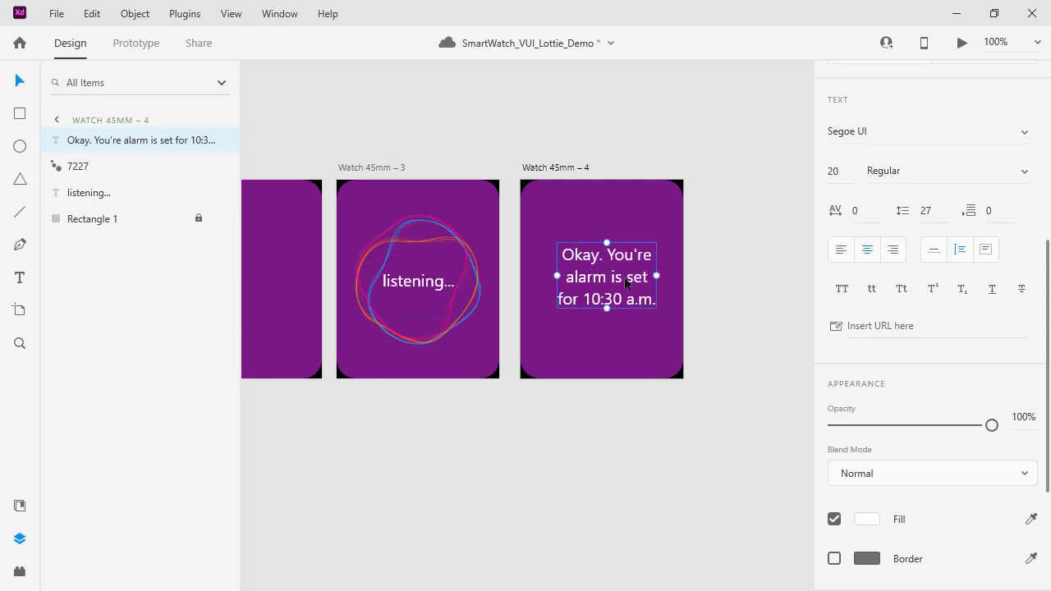
{"action": "left_click_drag", "start_coordinate": [622, 280], "coordinate": [616, 282]}
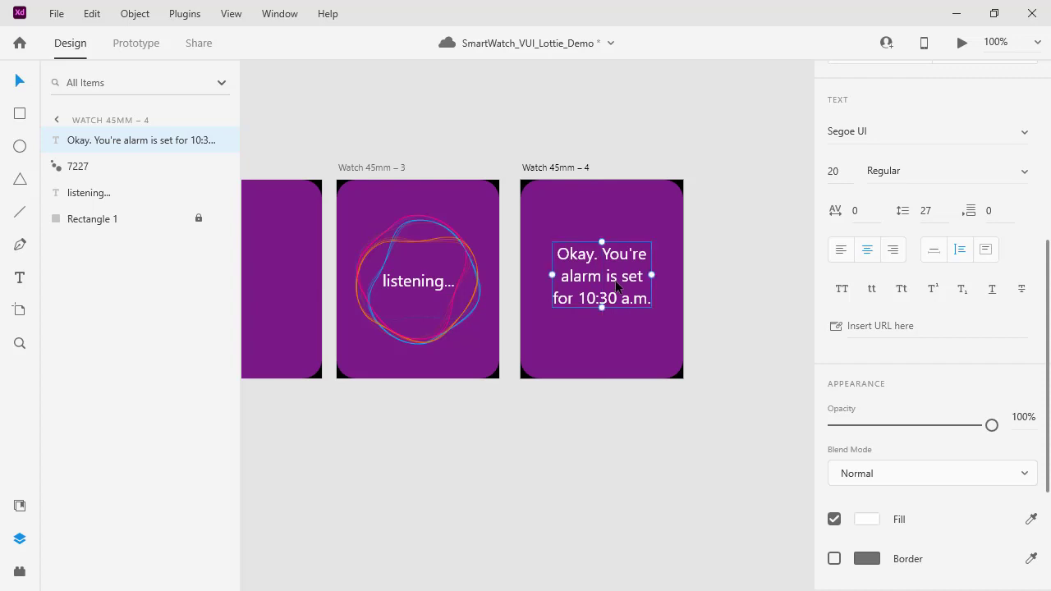
- Duplicate the Watch 45mm – 4 artboard and place the copy directly after it
{"action": "left_click", "coordinate": [553, 166]}
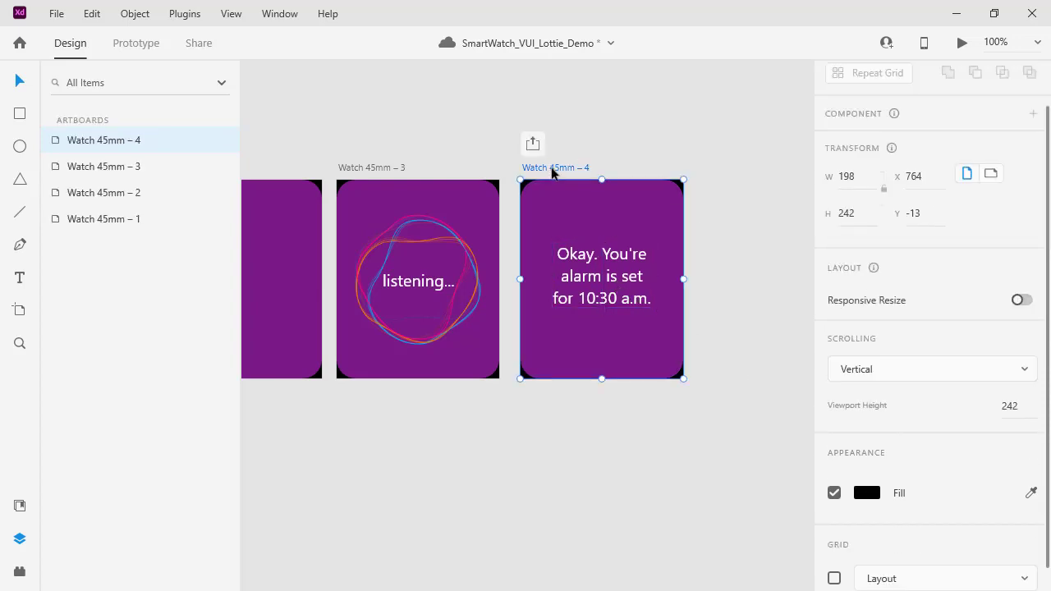
{"action": "left_click_drag", "start_coordinate": [569, 173], "coordinate": [747, 172]}
- Move the alarm text on the Watch 45mm – 4 artboard slightly down and set its opacity to 0%
{"action": "left_click", "coordinate": [576, 262]}
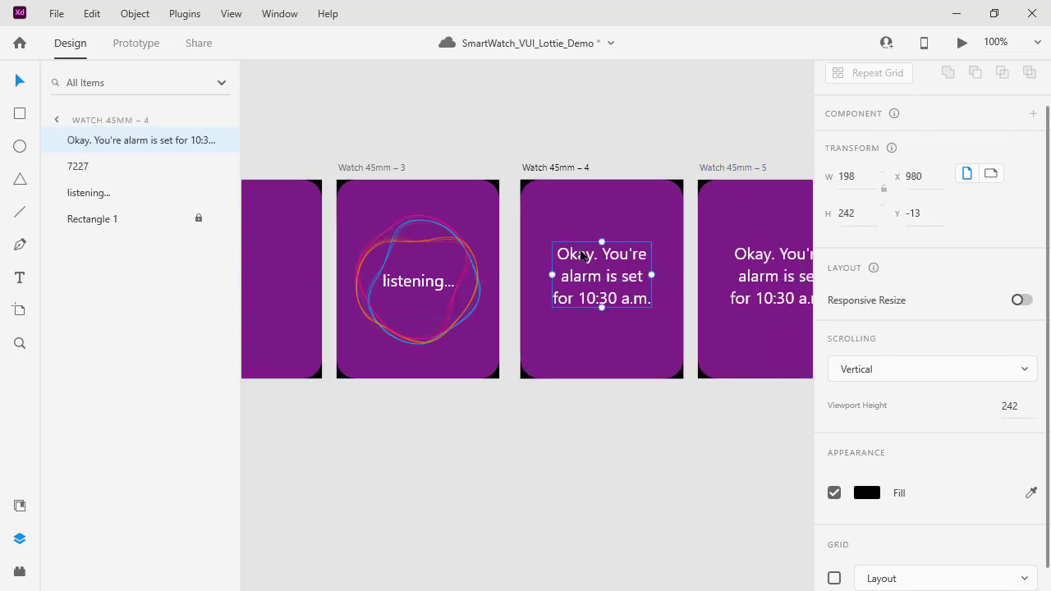
{"action": "scroll", "coordinate": [887, 431], "scroll_direction": "down", "scroll_amount": 3}
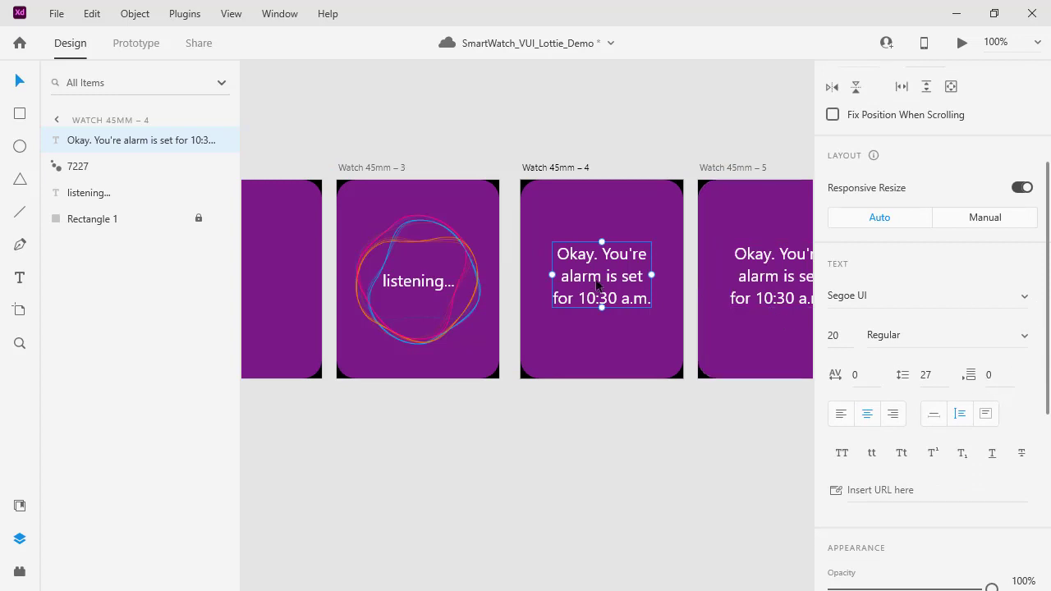
{"action": "left_click_drag", "start_coordinate": [592, 287], "coordinate": [592, 320]}
{"action": "scroll", "coordinate": [994, 394], "scroll_direction": "down", "scroll_amount": 4}
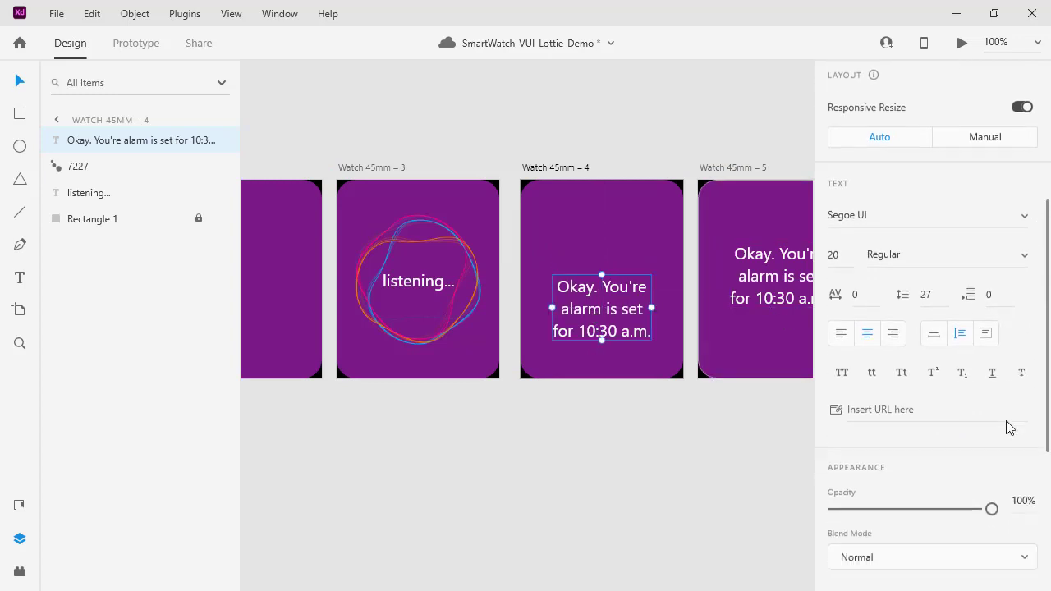
{"action": "left_click_drag", "start_coordinate": [991, 348], "coordinate": [780, 358]}
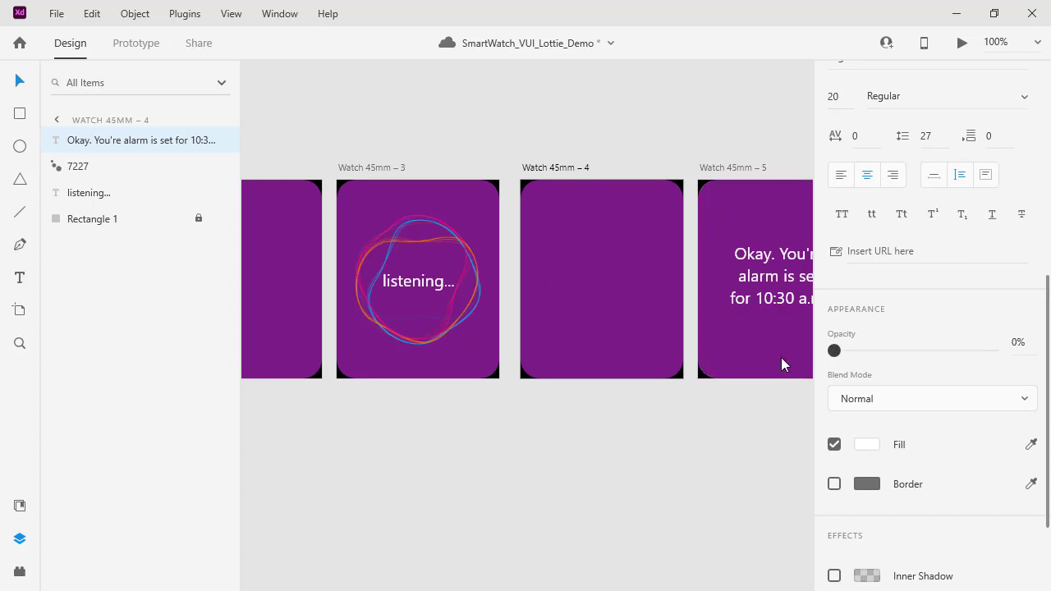
- Delete the 7227 Lottie and the "listening..." text from the Watch 45mm – 5 artboard
{"action": "left_click", "coordinate": [743, 297]}
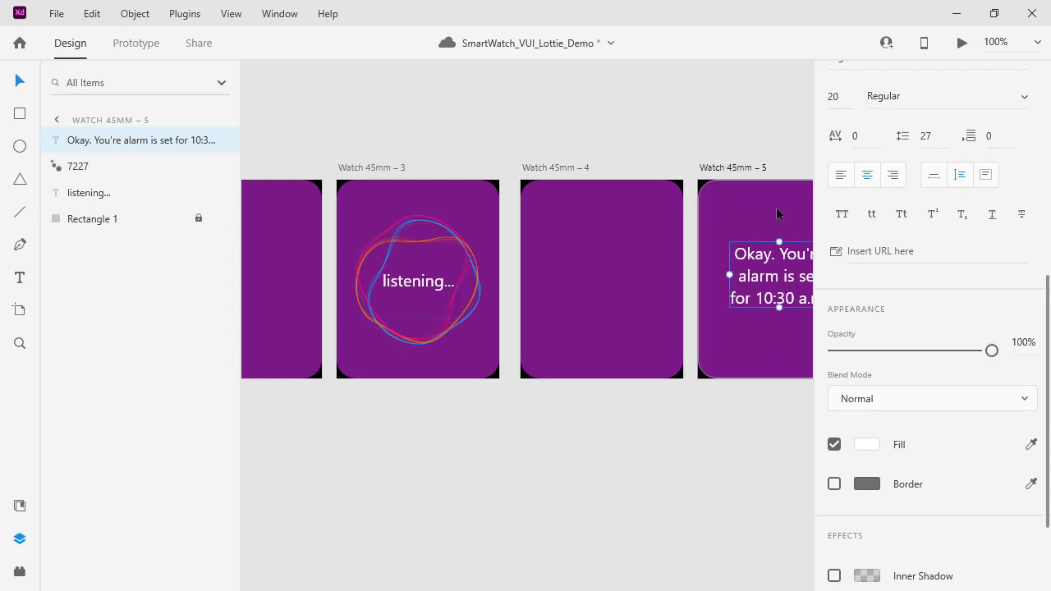
{"action": "left_click", "coordinate": [740, 168]}
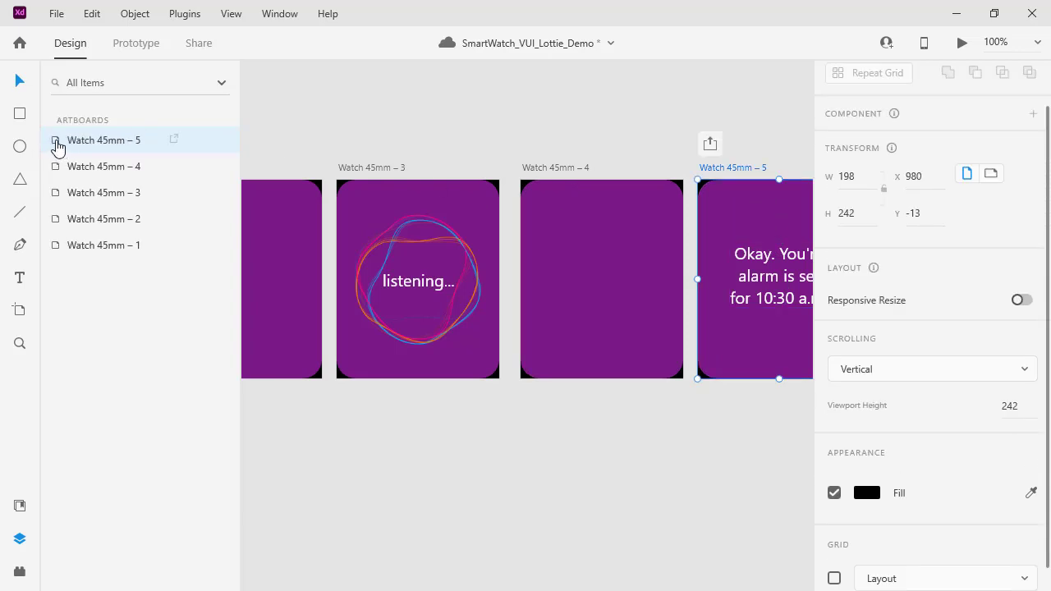
{"action": "double_click", "coordinate": [55, 146]}
{"action": "left_click", "coordinate": [73, 167]}
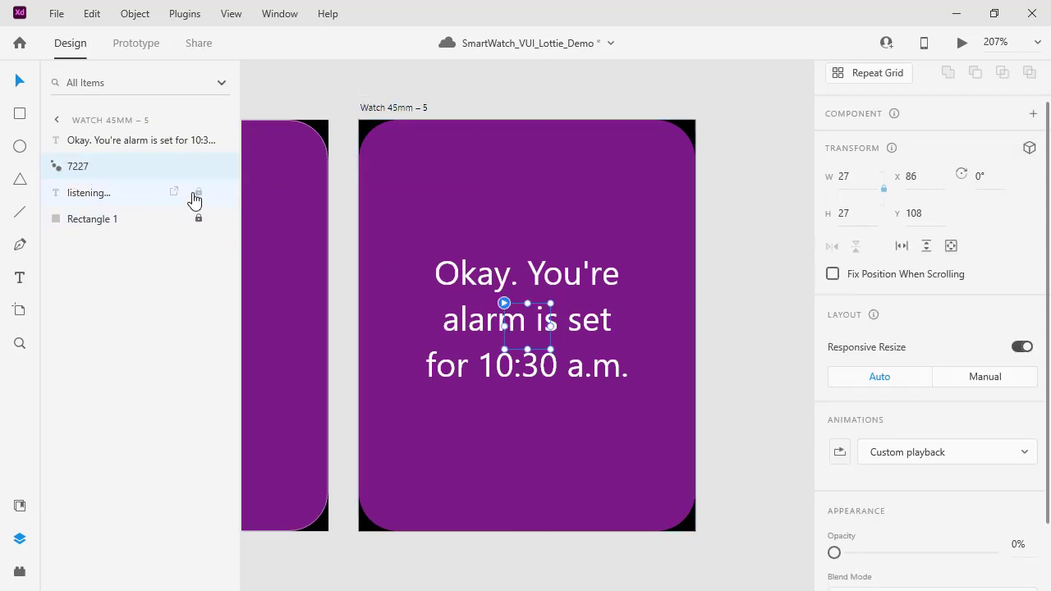
{"action": "key", "text": "Delete"}
{"action": "left_click", "coordinate": [86, 174]}
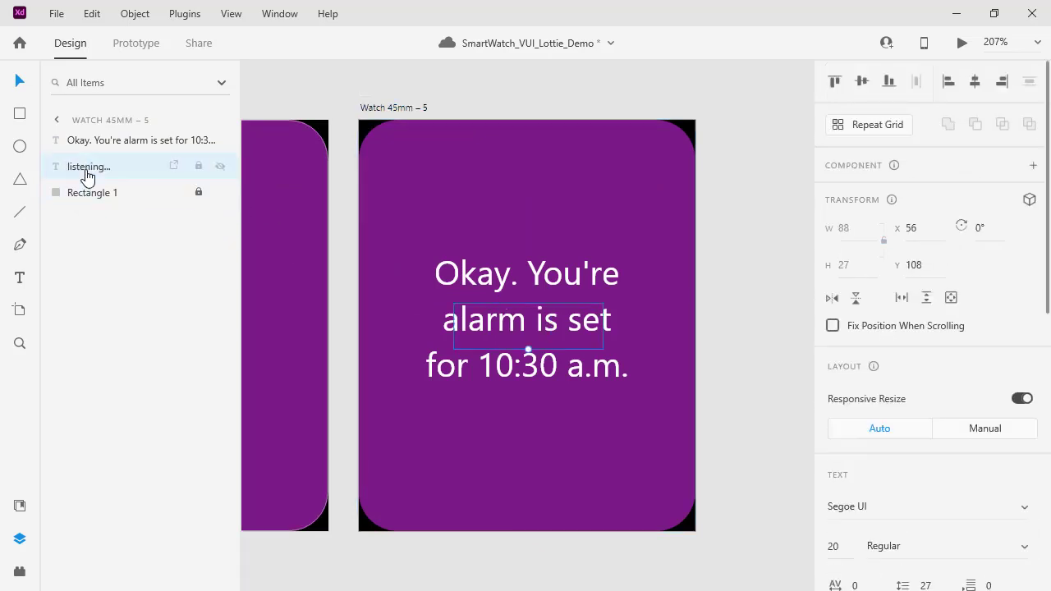
{"action": "key", "text": "Delete"}
- Link the Watch 45mm – 4 artboard to Watch 45mm – 5 with a Time trigger, 0 s delay and the Auto-Animate action
{"action": "scroll", "coordinate": [408, 106], "scroll_direction": "left", "scroll_amount": 5}
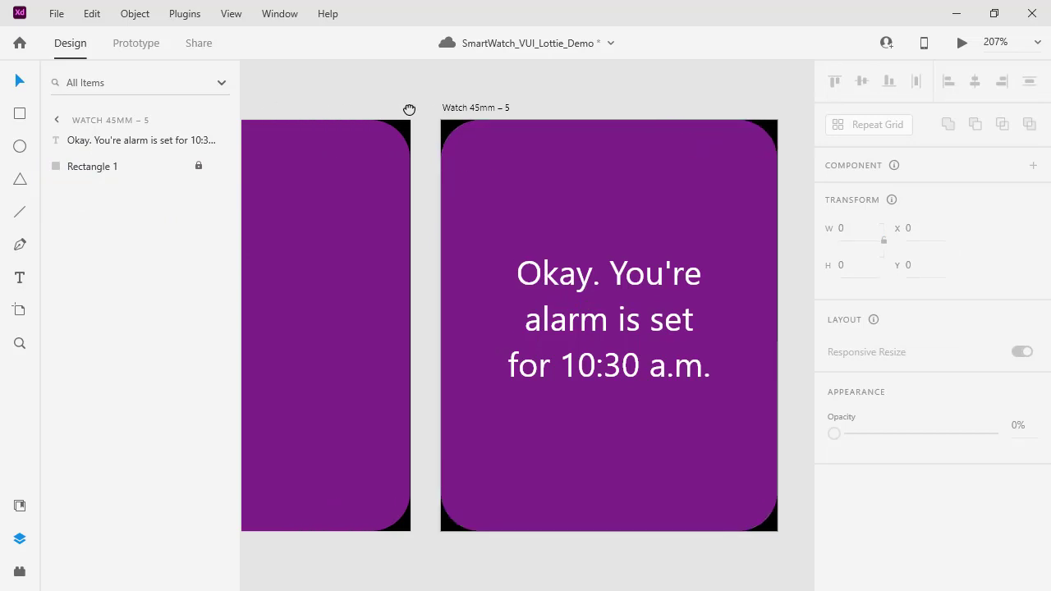
{"action": "left_click", "coordinate": [352, 105]}
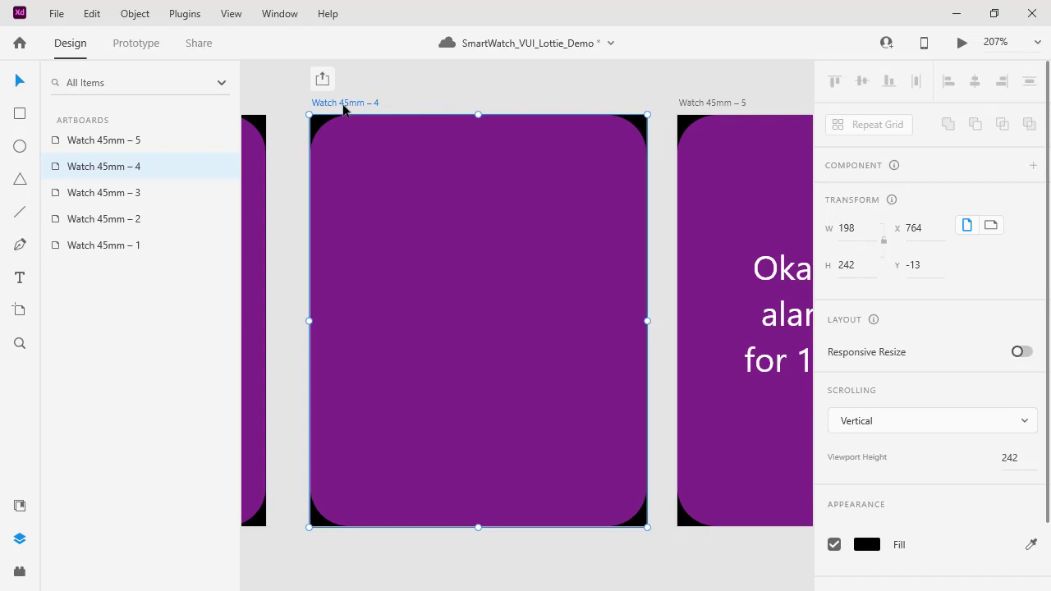
{"action": "left_click", "coordinate": [151, 44]}
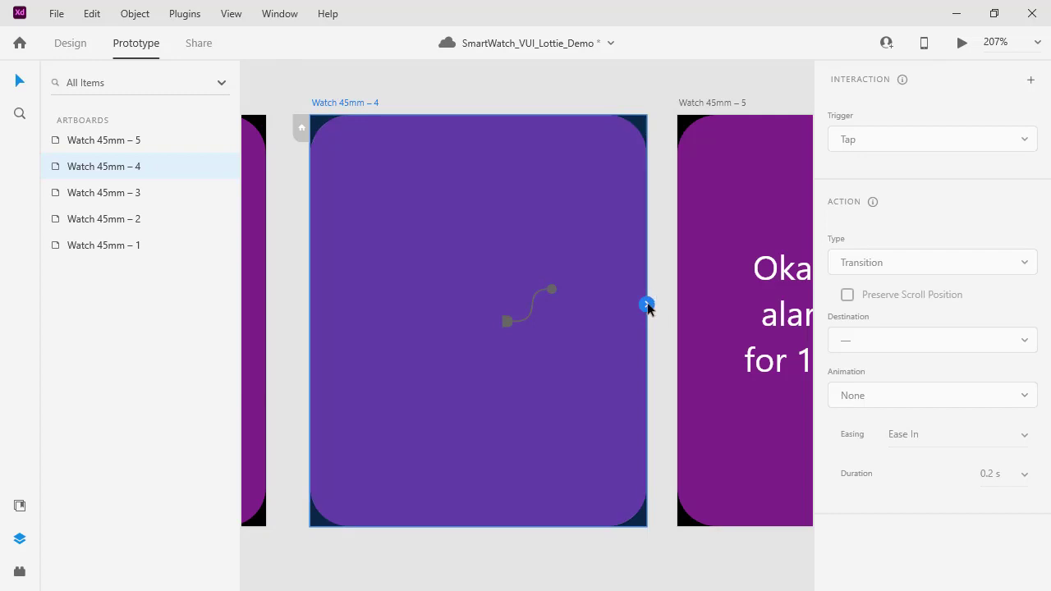
{"action": "left_click_drag", "start_coordinate": [647, 303], "coordinate": [703, 139]}
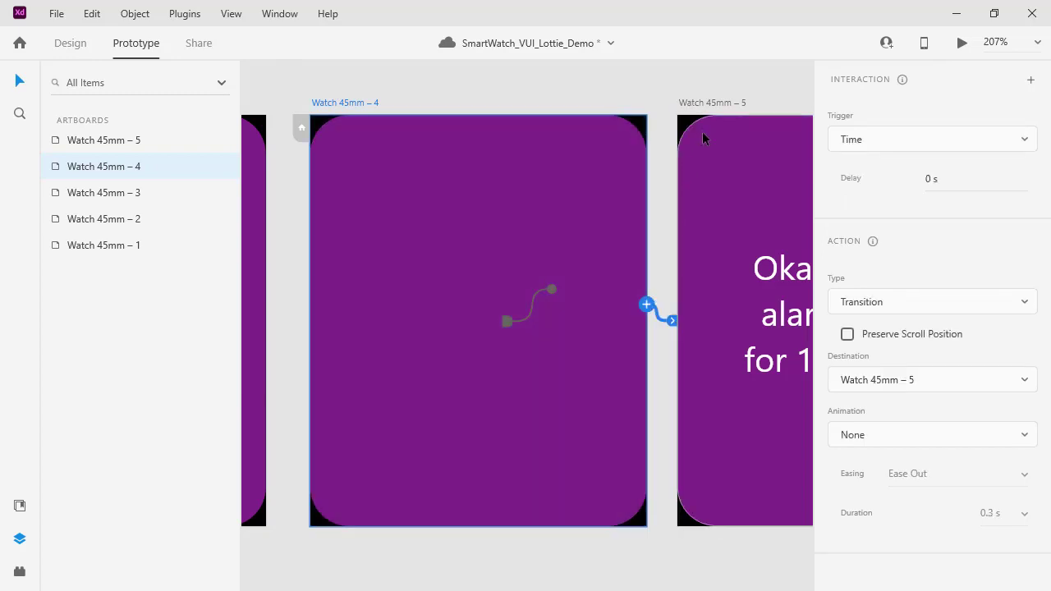
{"action": "left_click", "coordinate": [941, 141]}
{"action": "left_click", "coordinate": [888, 138]}
{"action": "left_click", "coordinate": [928, 300]}
{"action": "left_click", "coordinate": [899, 304]}
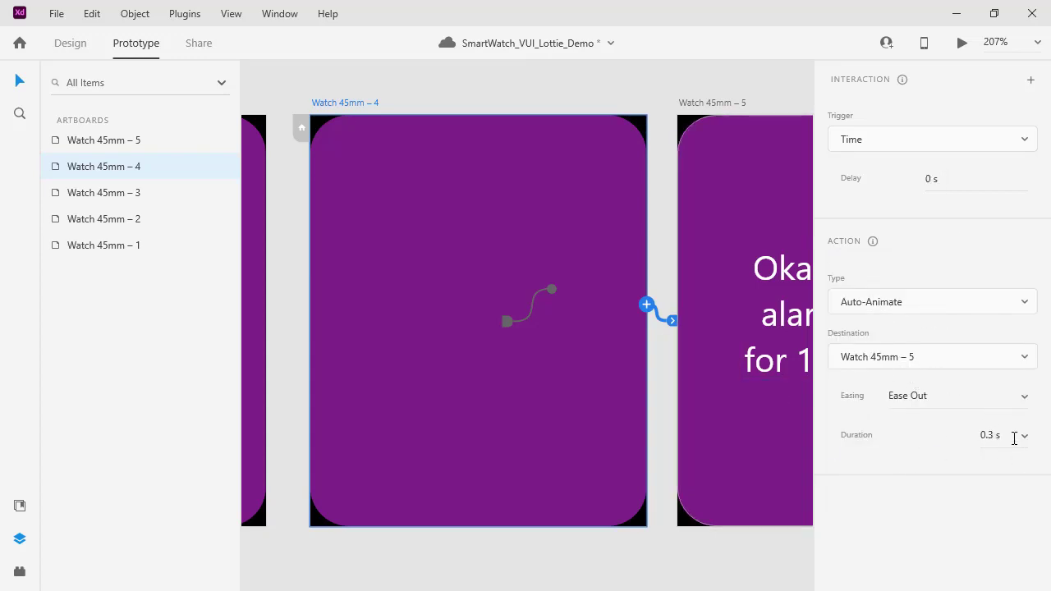
{"action": "left_click", "coordinate": [932, 301]}
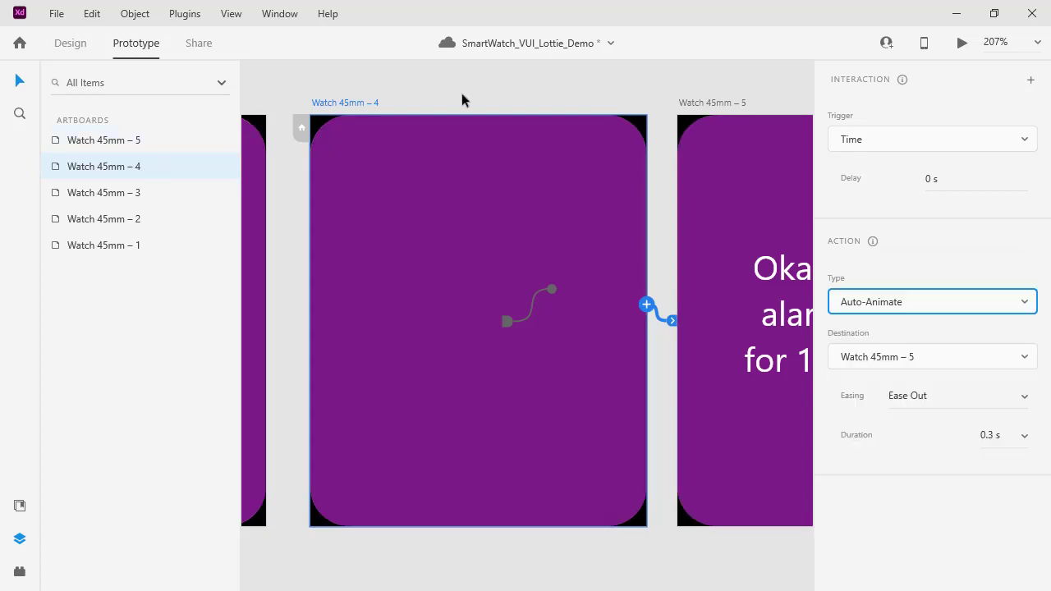
{"action": "left_click", "coordinate": [844, 301]}
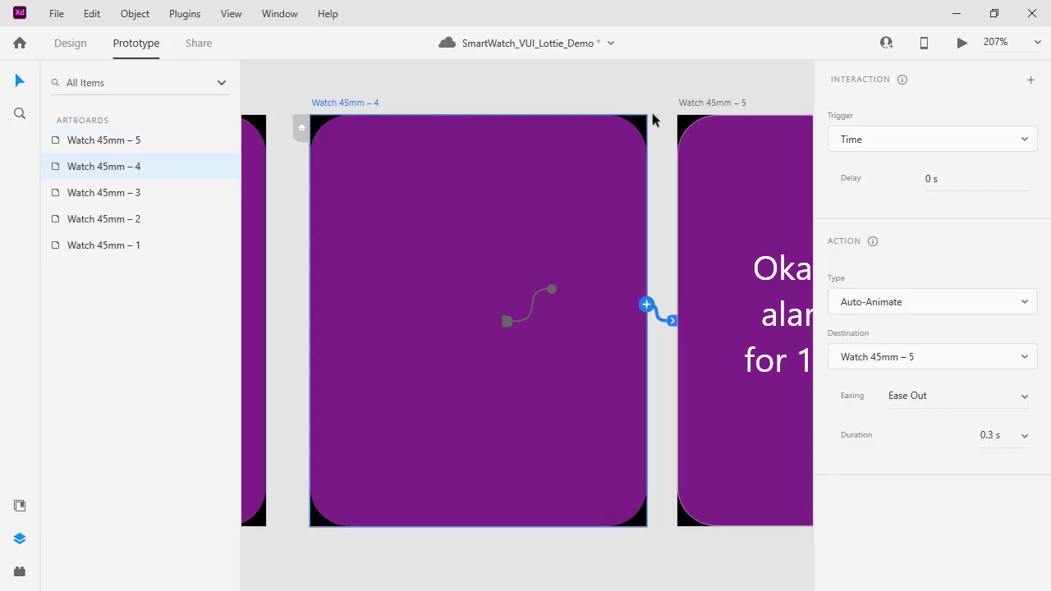
{"action": "left_click", "coordinate": [572, 79]}
- Add a second interaction to the Watch 45mm – 3 artboard: Voice trigger with command "Set my alarm", auto-animating to Watch 45mm – 4
{"action": "left_click_drag", "start_coordinate": [356, 101], "coordinate": [729, 93]}
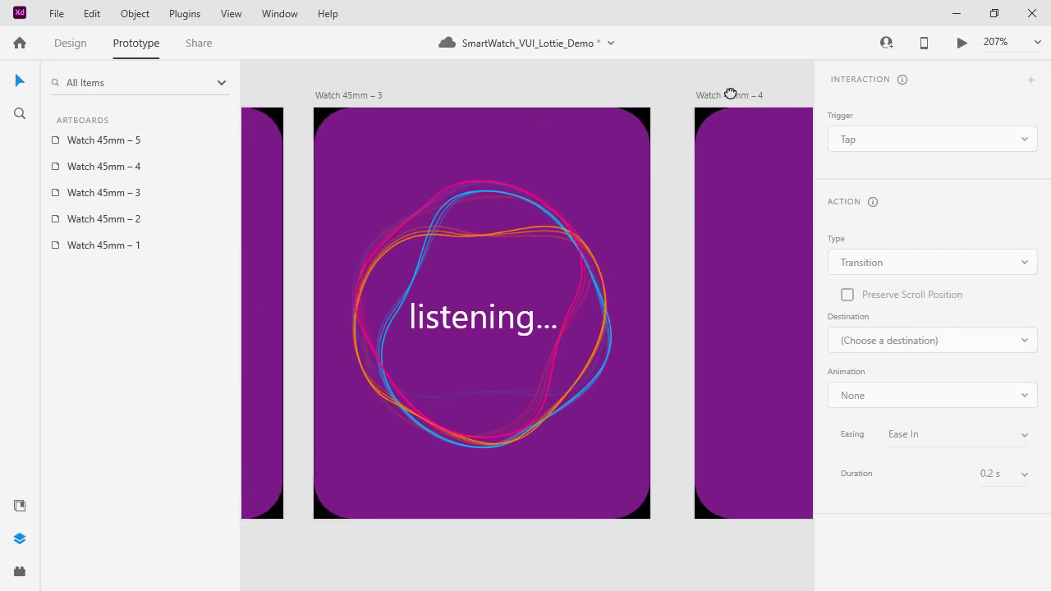
{"action": "left_click", "coordinate": [336, 96]}
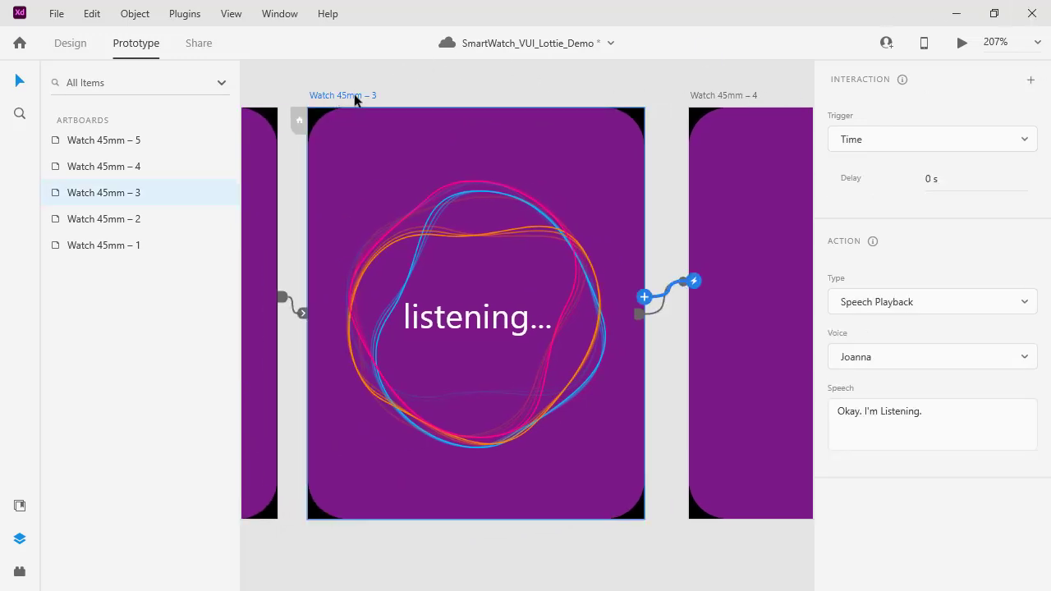
{"action": "left_click", "coordinate": [1032, 83]}
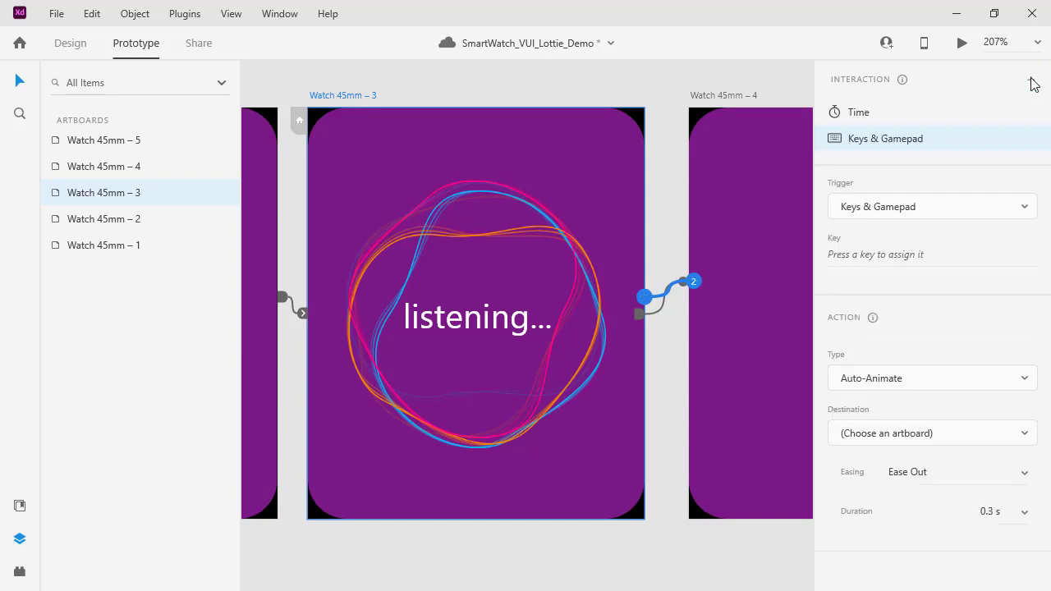
{"action": "left_click", "coordinate": [932, 208]}
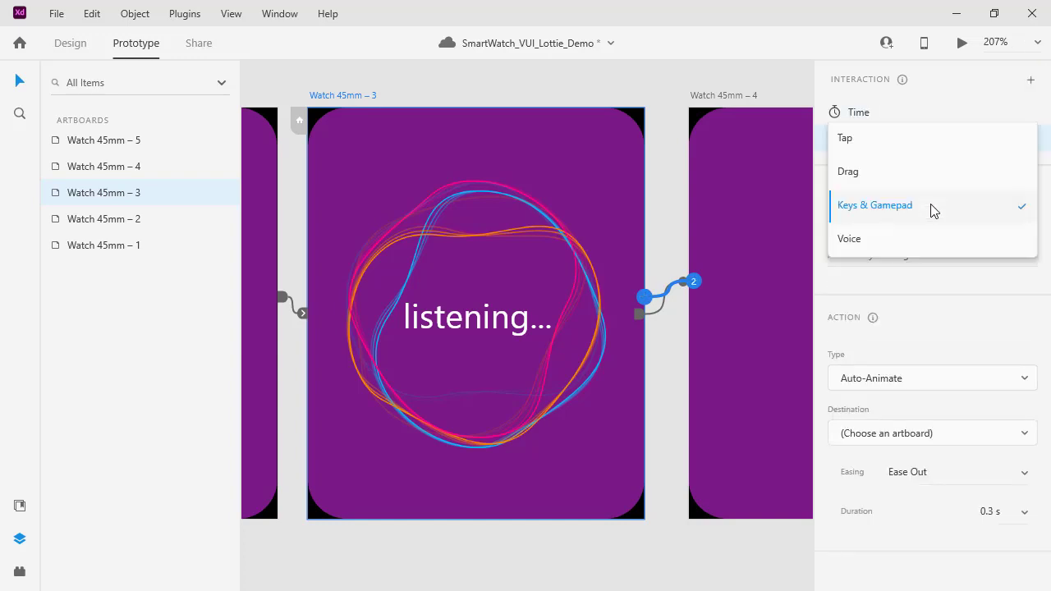
{"action": "left_click", "coordinate": [873, 239]}
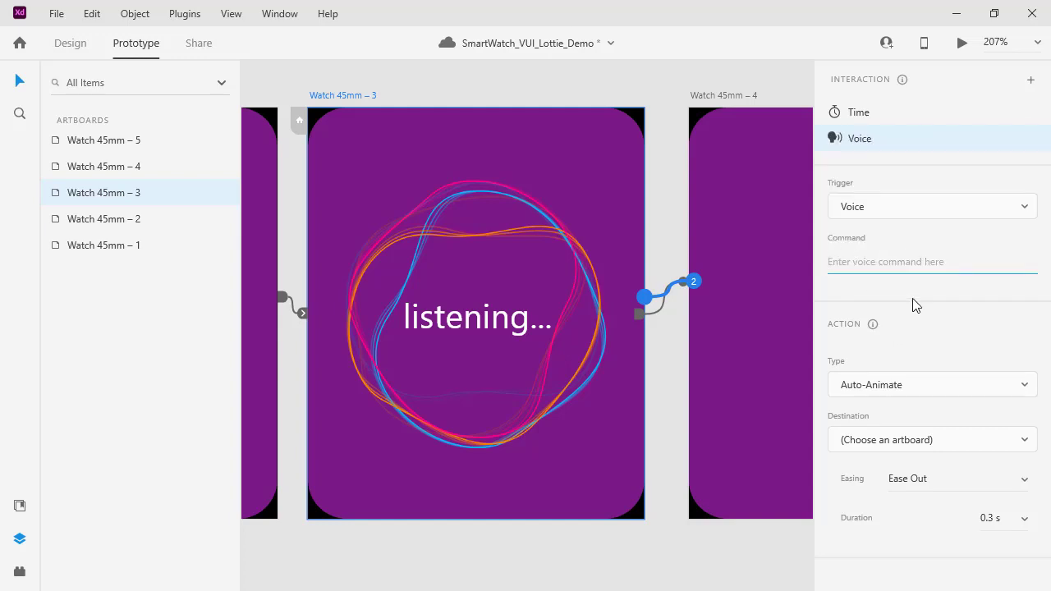
{"action": "type", "text": "Set my alarm"}
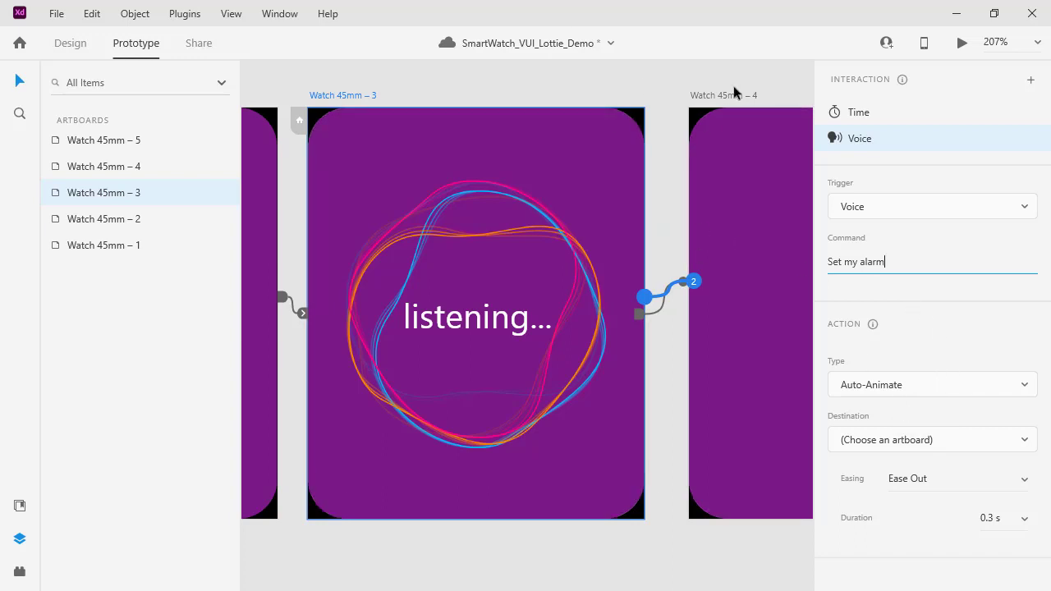
{"action": "left_click", "coordinate": [914, 439]}
{"action": "left_click", "coordinate": [900, 526]}
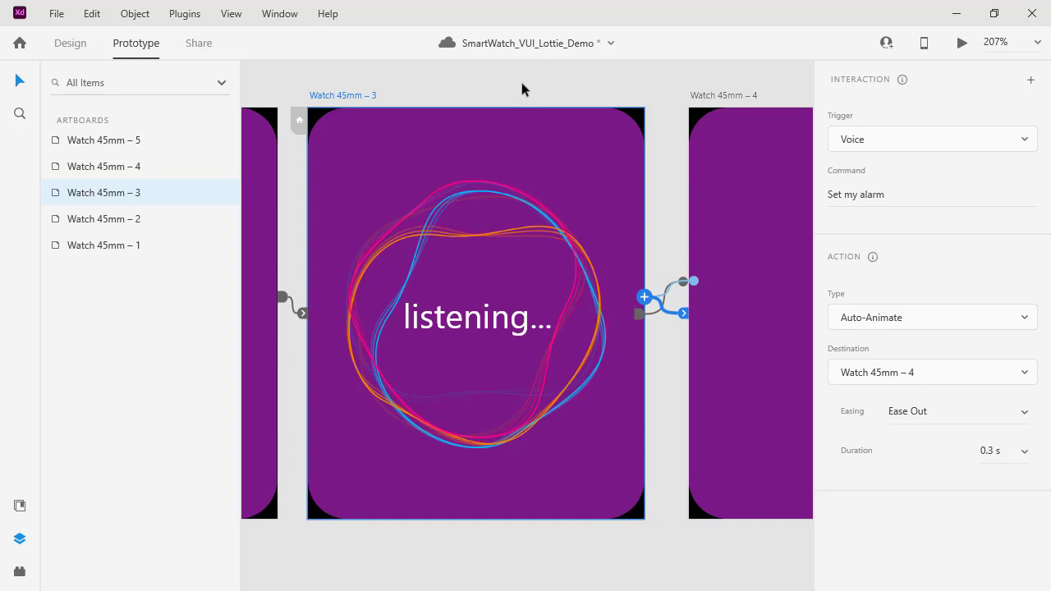
{"action": "left_click", "coordinate": [356, 75]}
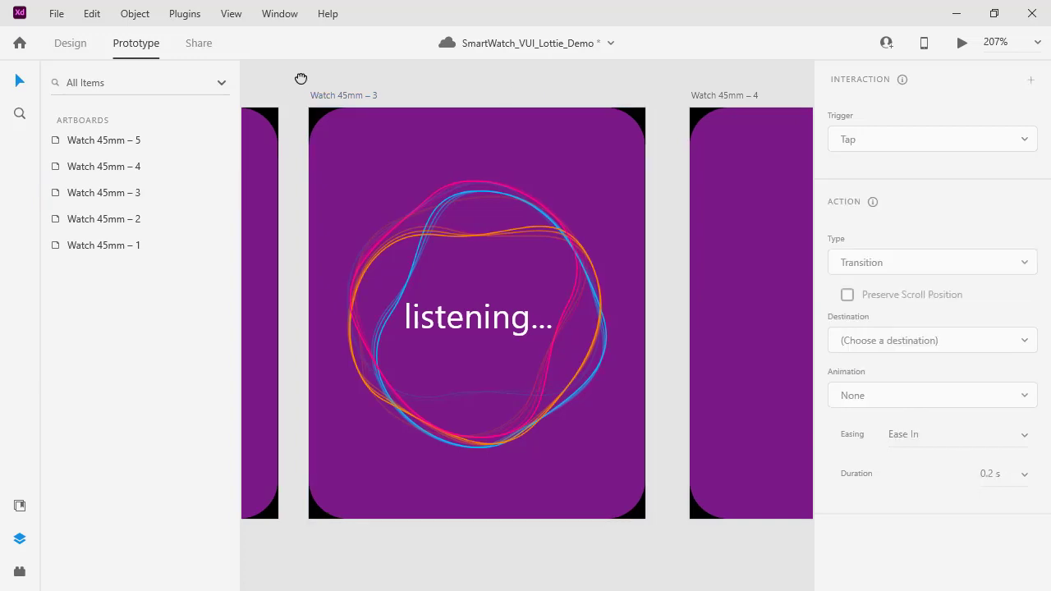
- Preview the prototype from the Watch 45mm – 1 artboard, run it from the microphone button through to the alarm message, and close the preview
{"action": "left_click_drag", "start_coordinate": [300, 78], "coordinate": [849, 82]}
{"action": "left_click_drag", "start_coordinate": [443, 81], "coordinate": [606, 92]}
{"action": "left_click", "coordinate": [317, 102]}
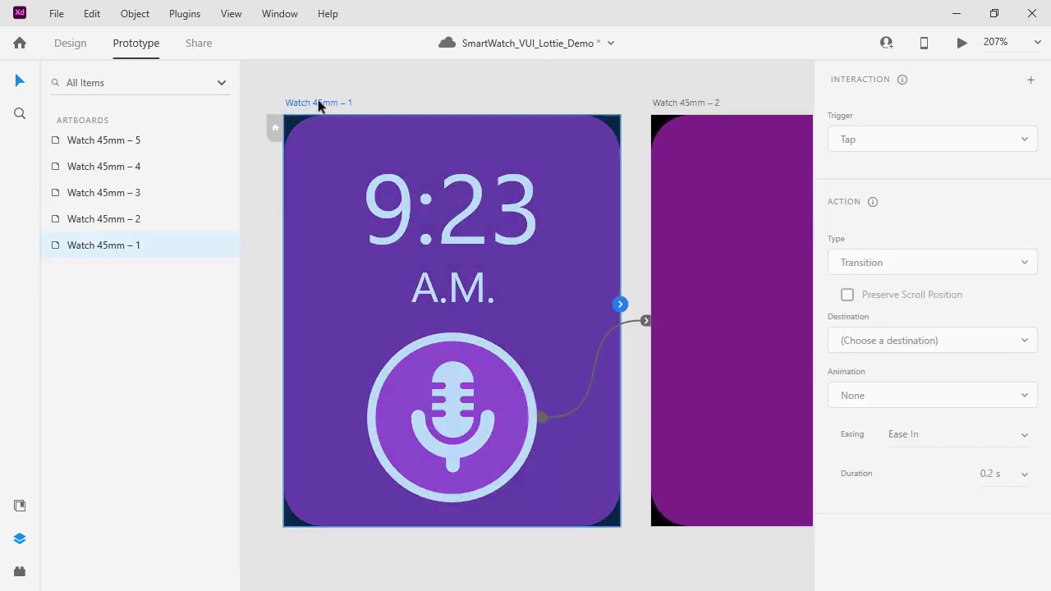
{"action": "left_click", "coordinate": [957, 44]}
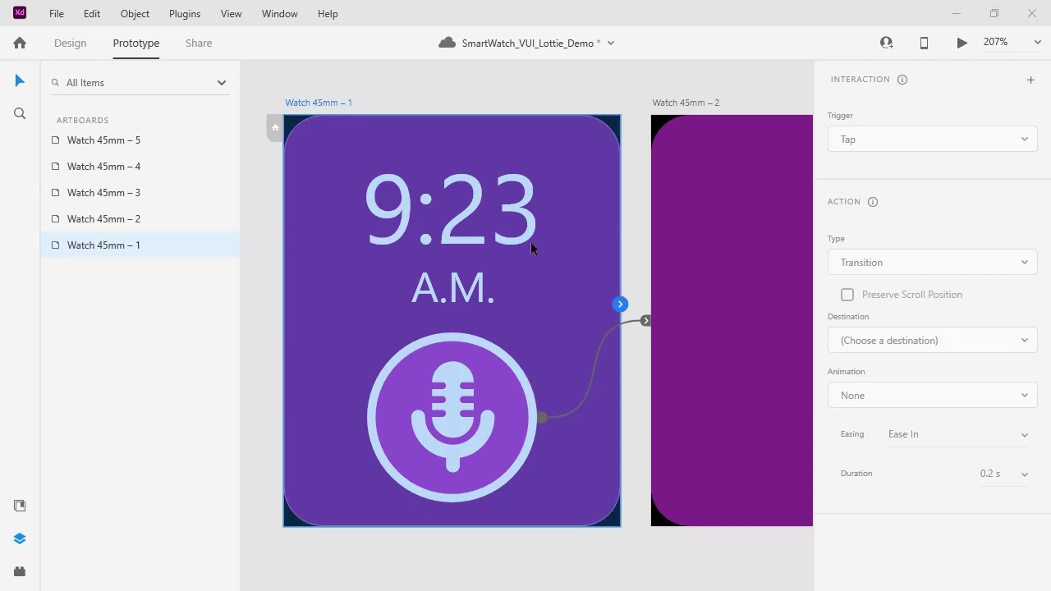
{"action": "left_click_drag", "start_coordinate": [203, 22], "coordinate": [477, 47]}
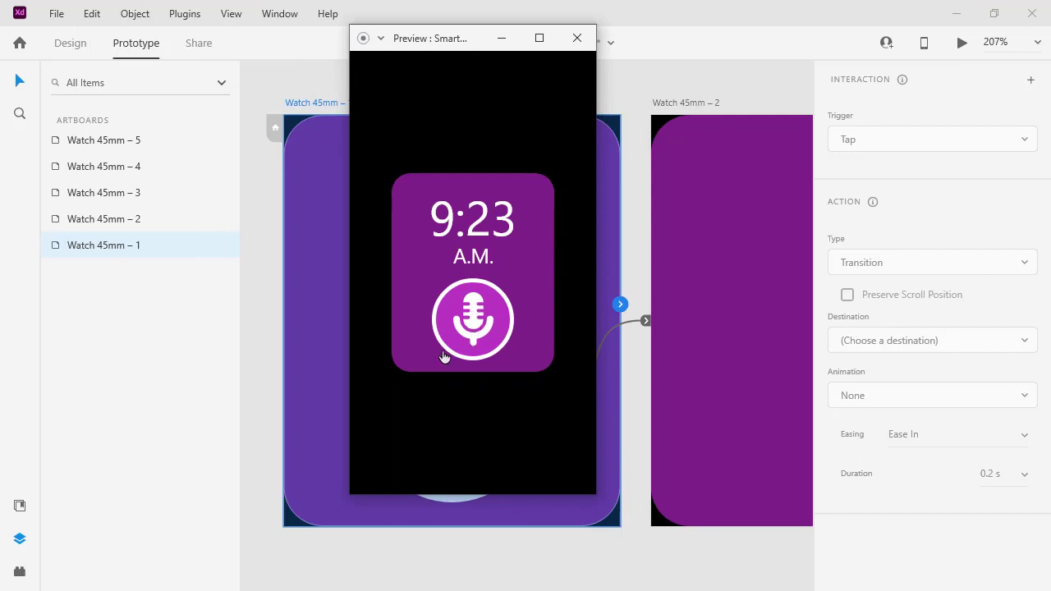
{"action": "left_click", "coordinate": [472, 322]}
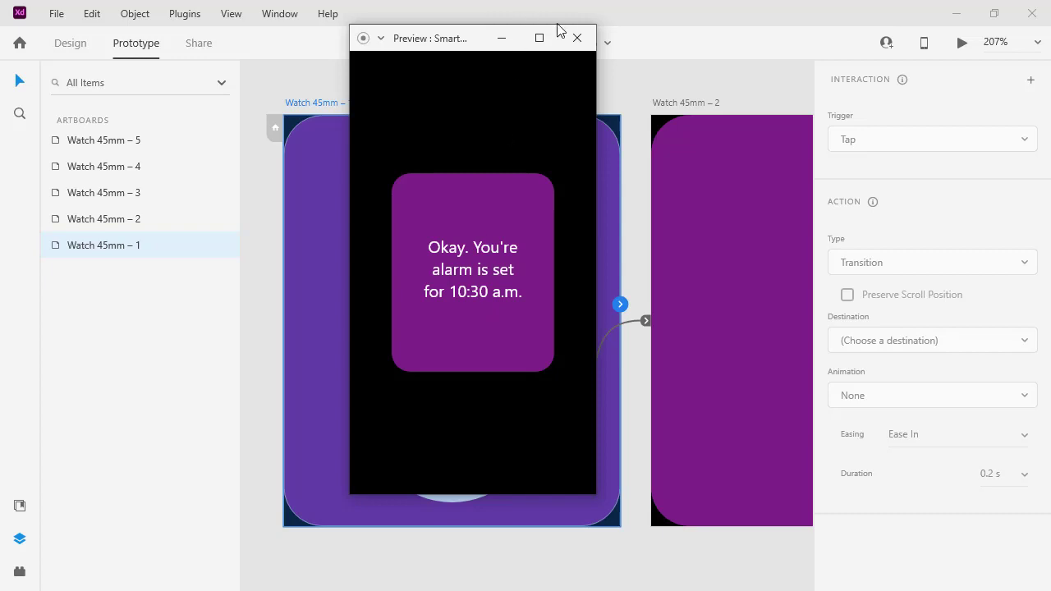
{"action": "left_click", "coordinate": [578, 38]}
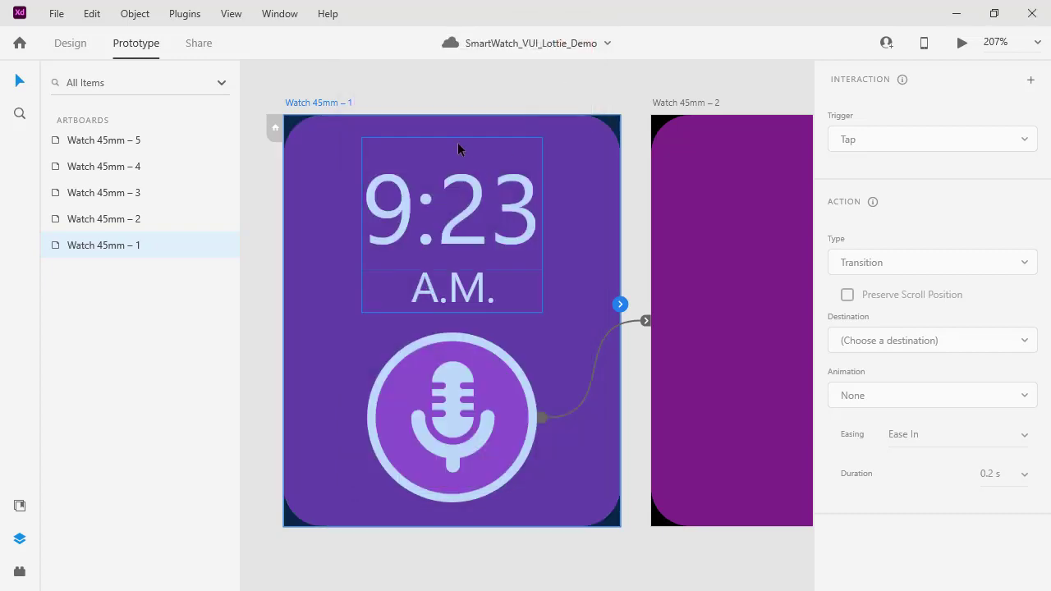